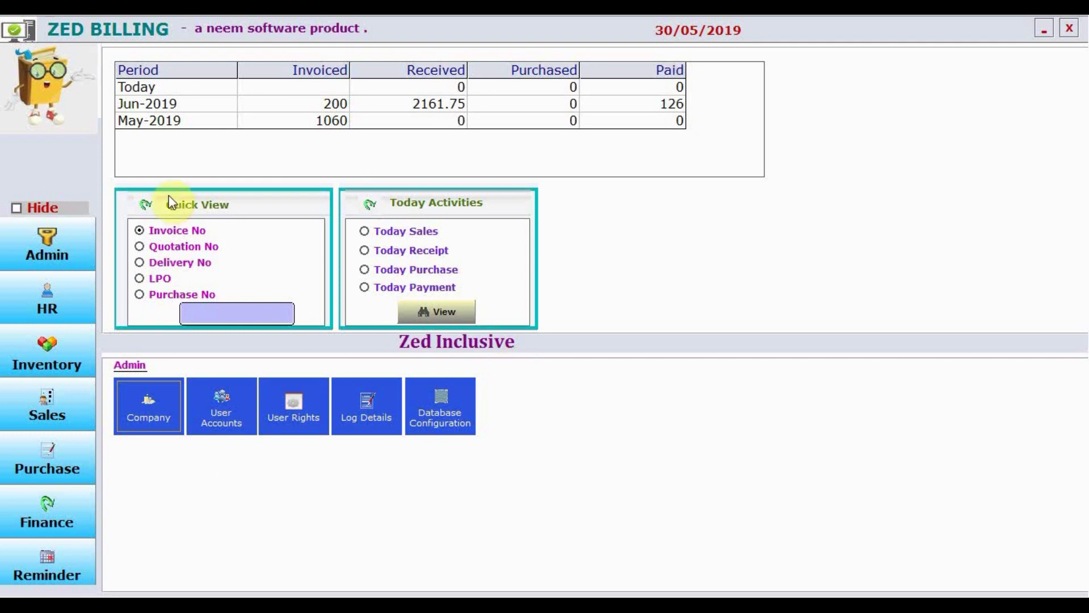
# Look through the functions in the Admin, HR, Inventory, Sales, Purchase, Finance and Reminder modules, and return to Admin
pyautogui.click(75, 235)
pyautogui.click(68, 291)
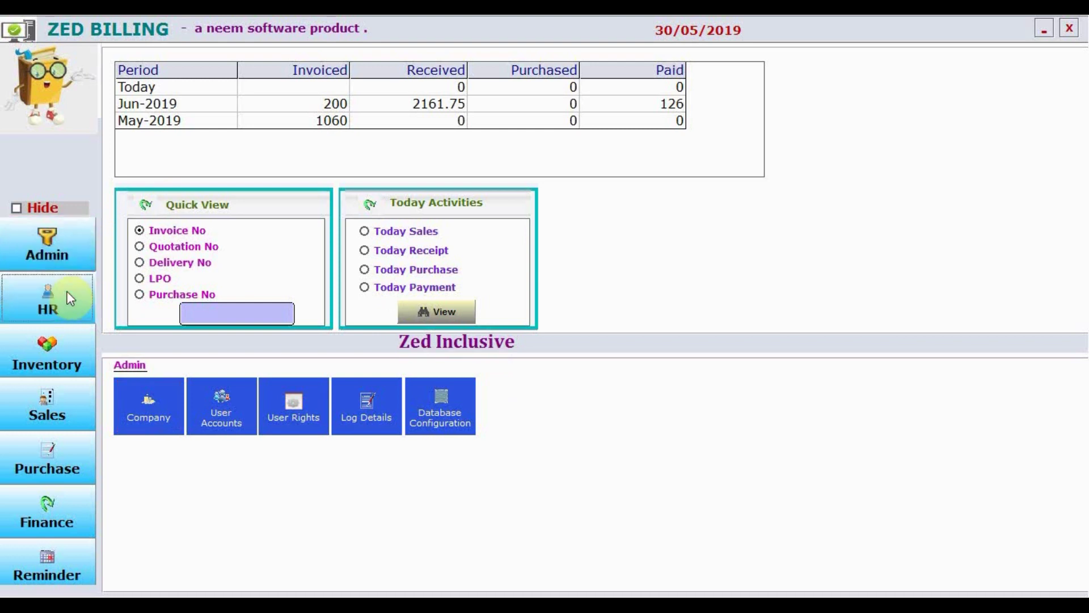
pyautogui.click(62, 348)
pyautogui.click(60, 423)
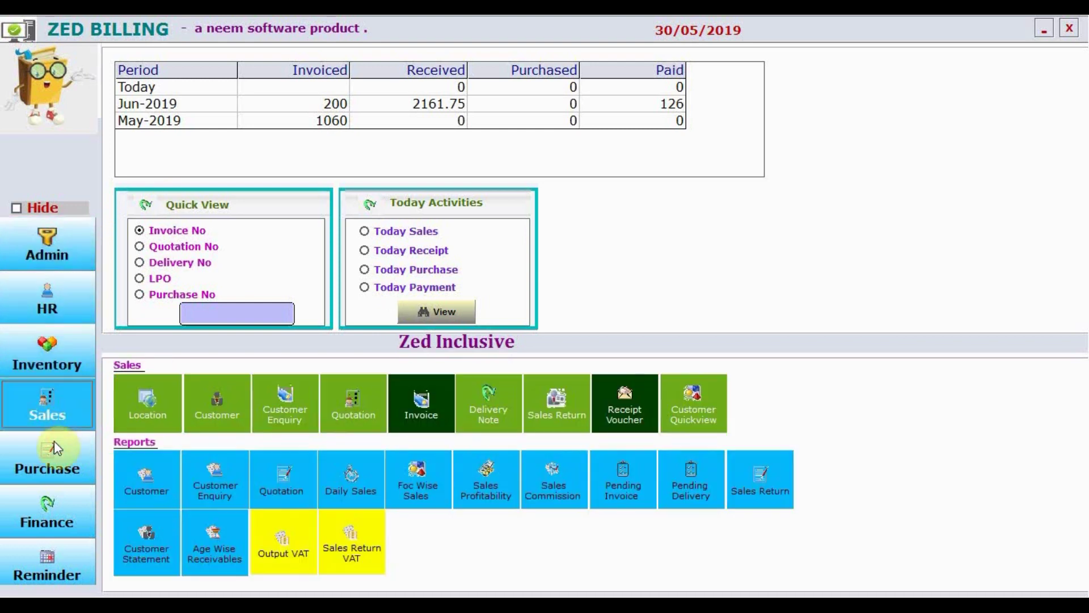
pyautogui.click(55, 455)
pyautogui.click(55, 514)
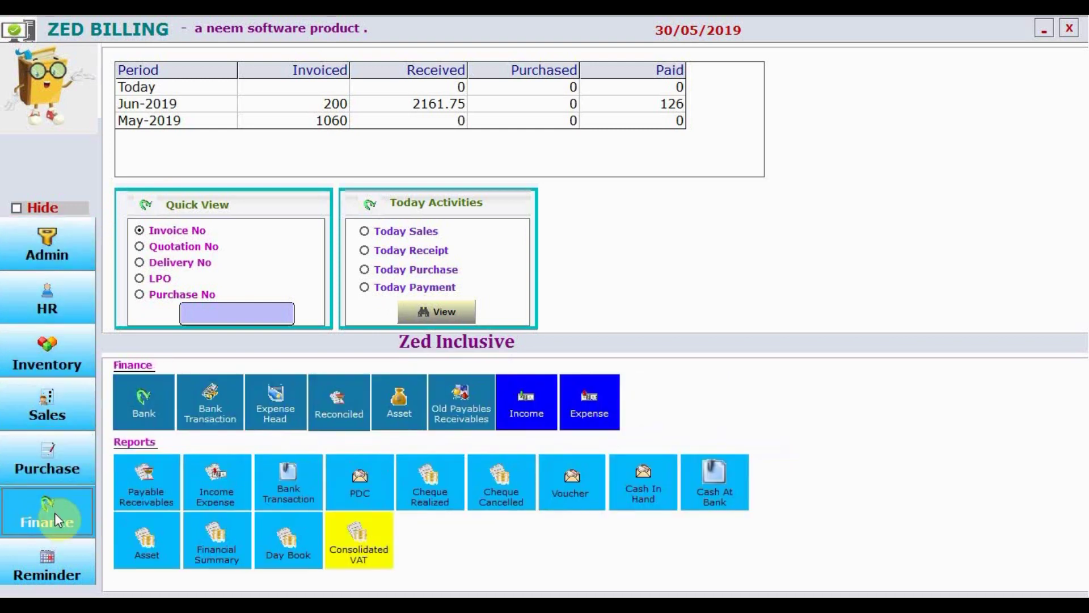
pyautogui.click(55, 565)
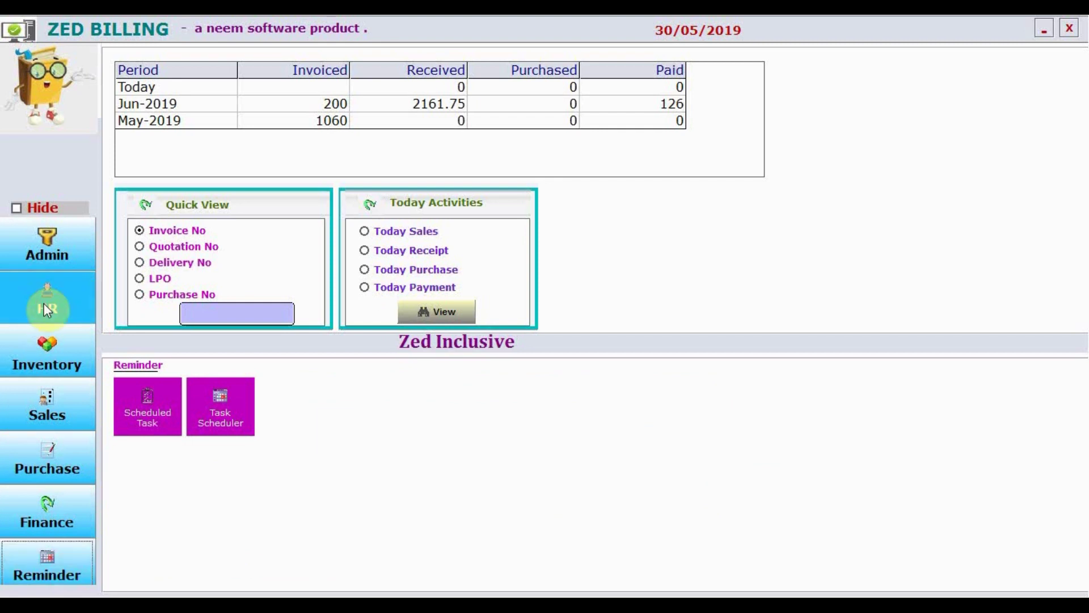
pyautogui.click(28, 248)
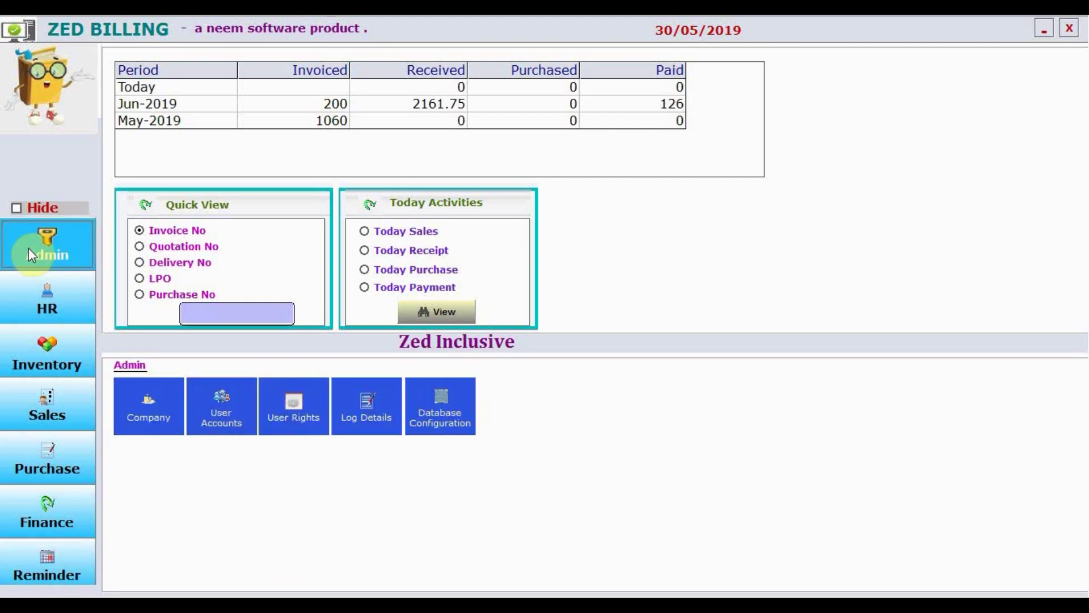
# Open the company settings and examine the tax applicability, VAT percentage, VAT type and document numbering options
pyautogui.click(137, 403)
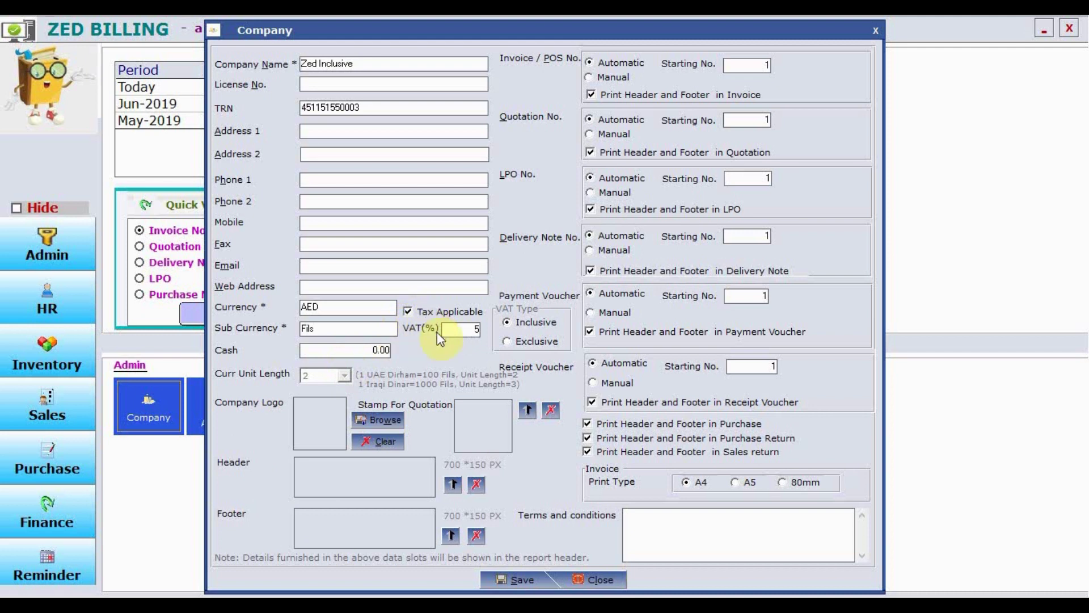
pyautogui.moveTo(463, 329); pyautogui.dragTo(504, 331)
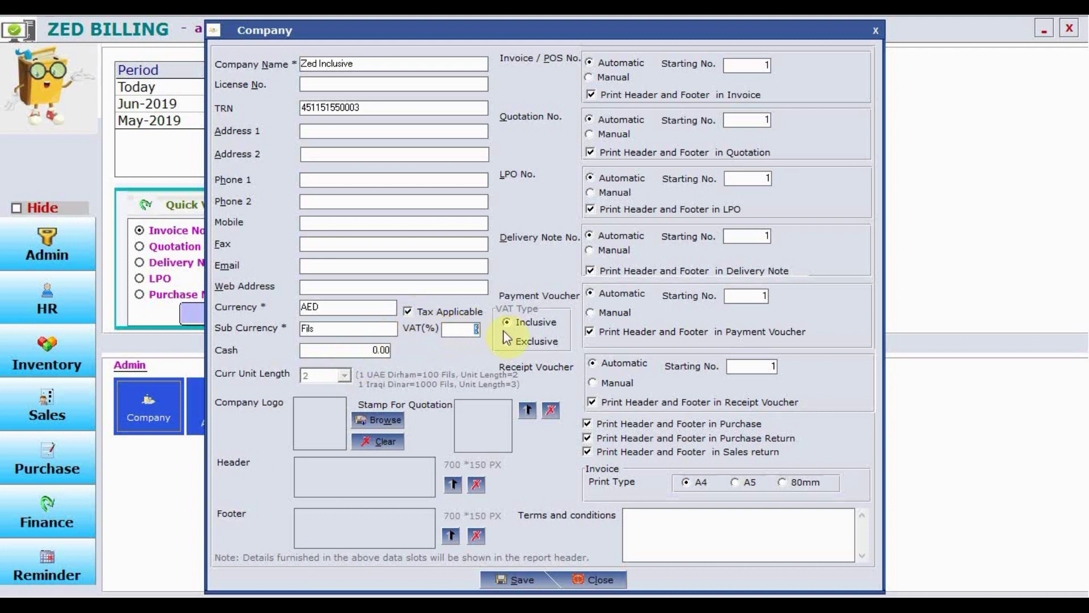
pyautogui.click(462, 330)
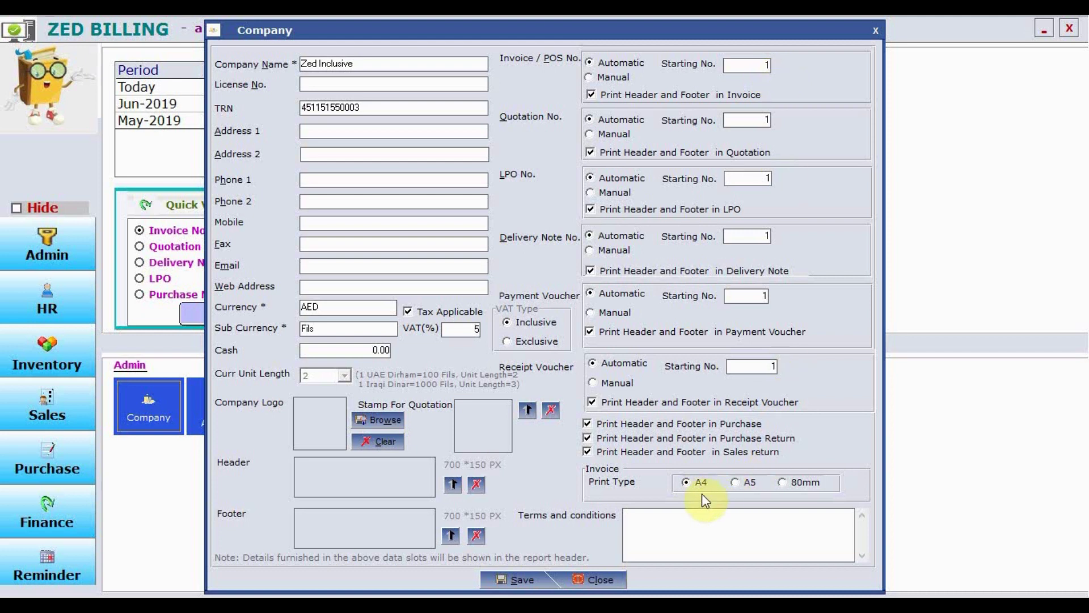
# Try the A5 and 80mm invoice print types, set the type back to A4, and exit the company settings without saving
pyautogui.click(736, 484)
pyautogui.click(789, 481)
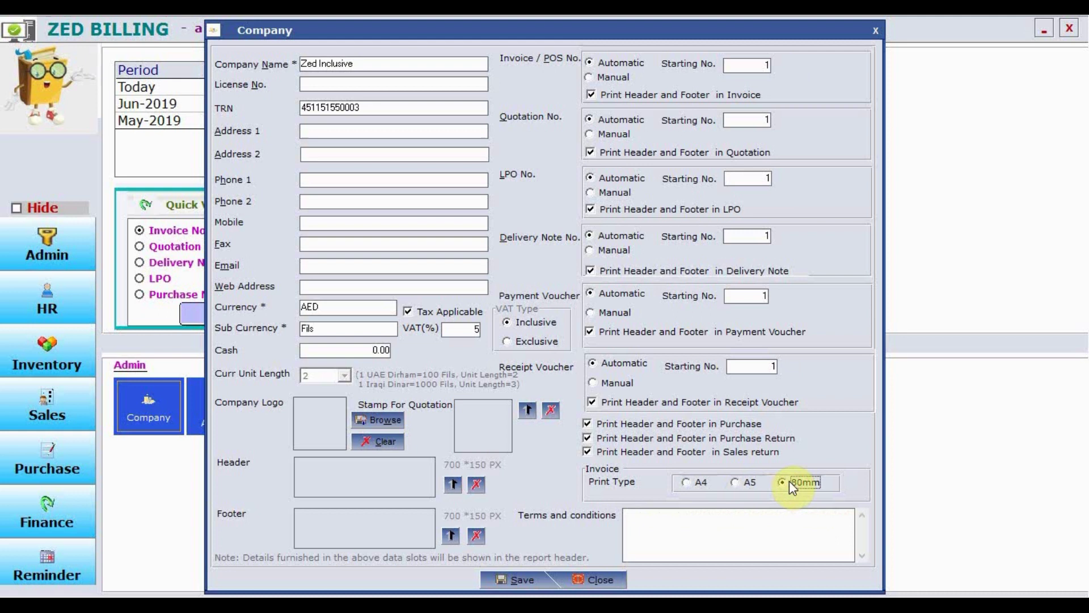
pyautogui.click(700, 480)
pyautogui.click(590, 581)
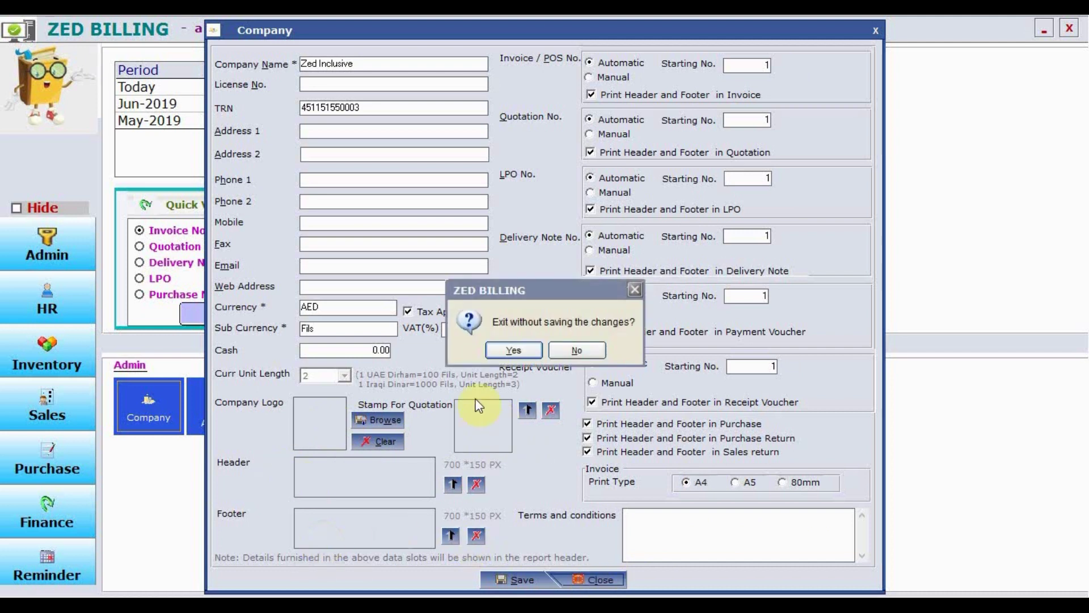
pyautogui.click(515, 351)
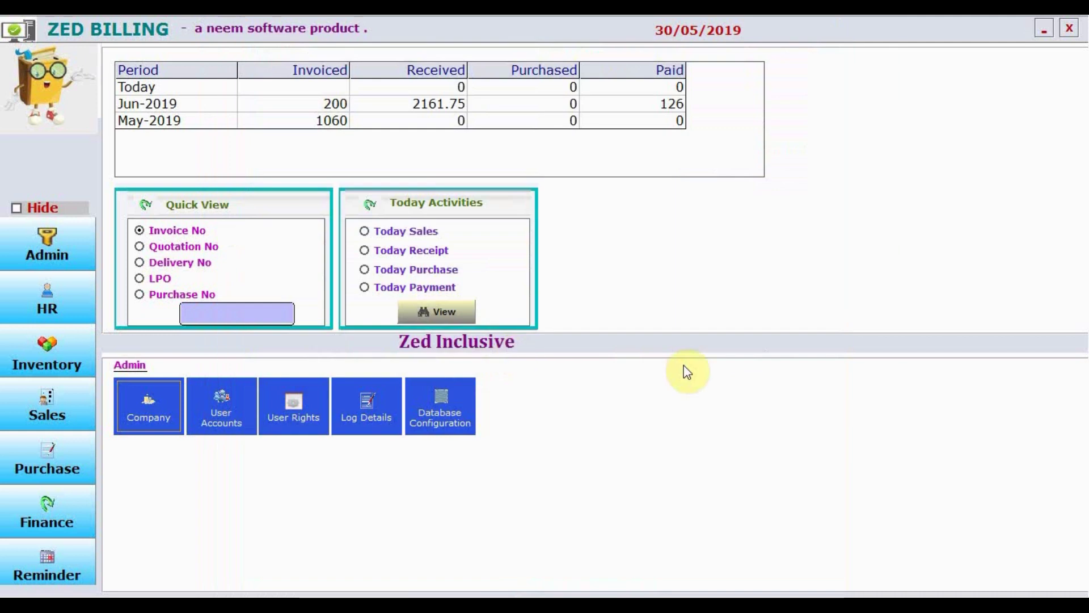
# Review the user account profile form, and display the module rights of the sales account
pyautogui.click(229, 393)
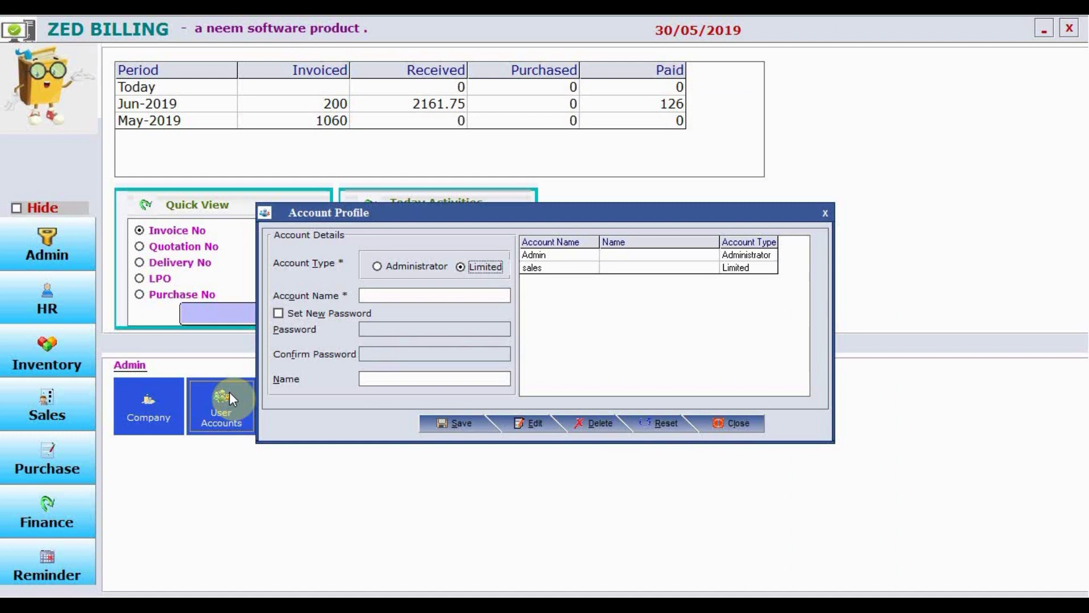
pyautogui.click(726, 425)
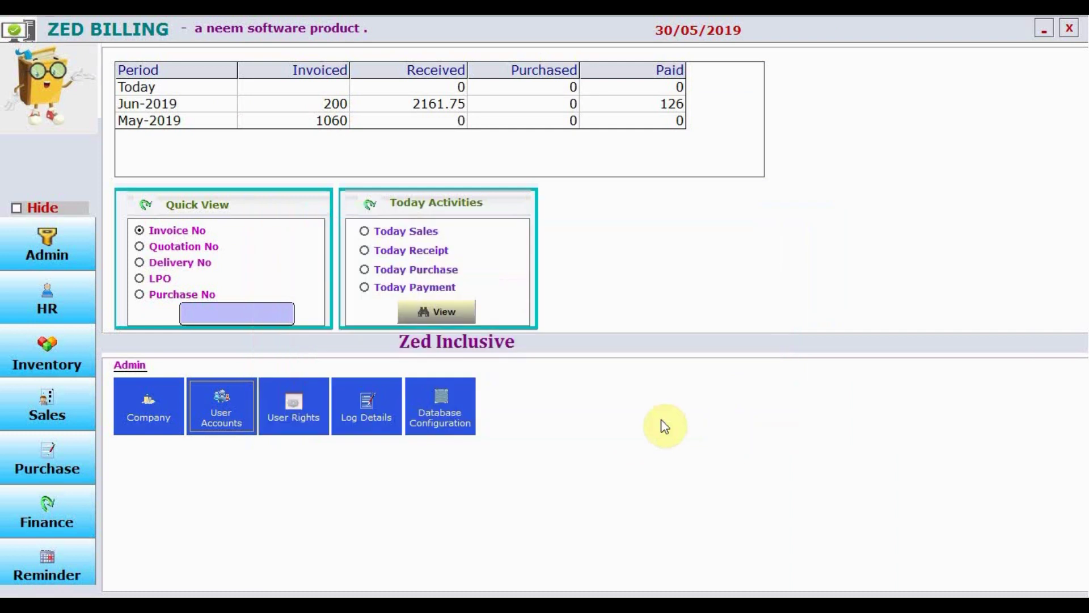
pyautogui.click(294, 413)
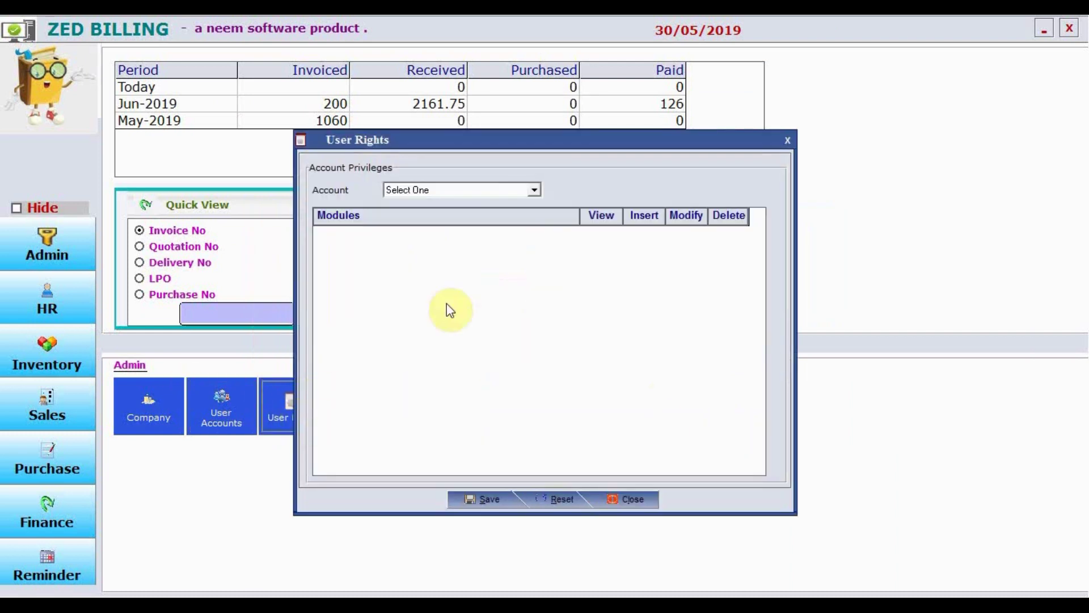
pyautogui.click(499, 190)
pyautogui.click(465, 215)
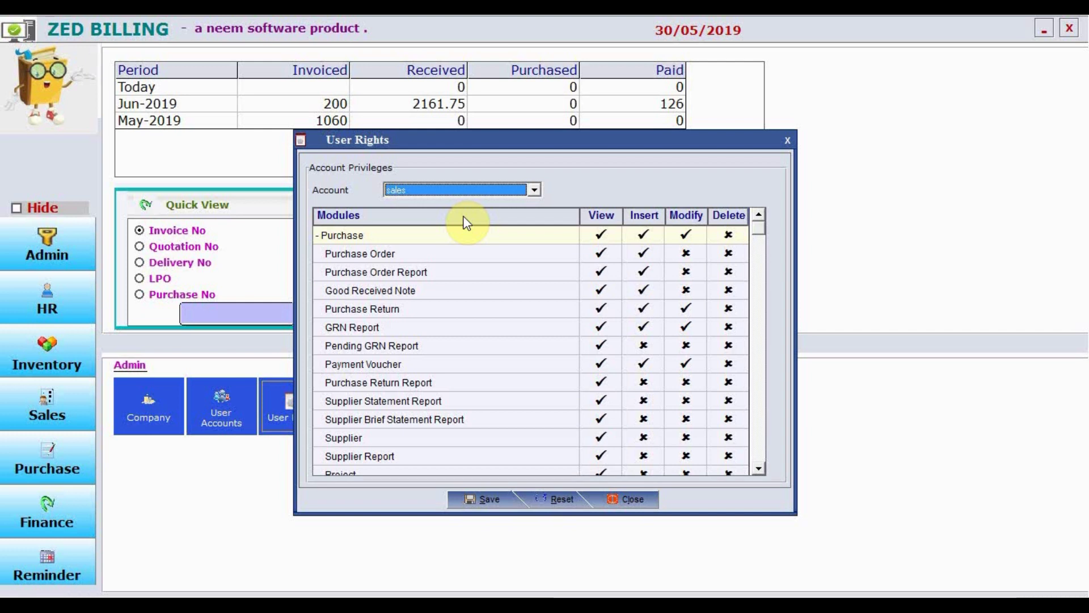
# Try revoking the sales account's Modify right for Purchase Return, and exit the user rights
pyautogui.click(680, 307)
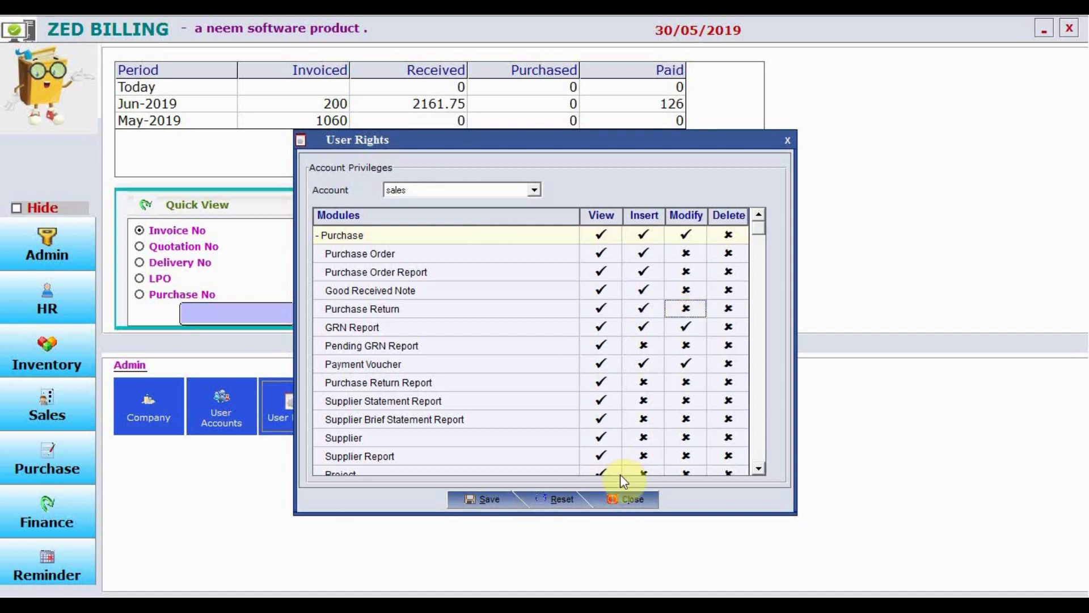
pyautogui.click(623, 501)
pyautogui.click(489, 356)
pyautogui.click(545, 357)
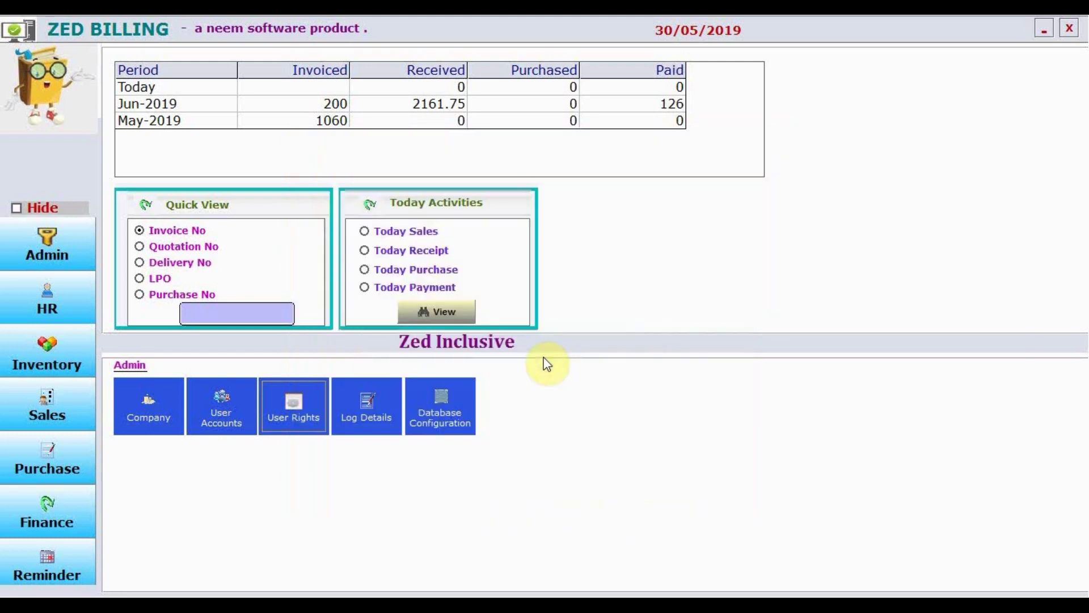
# Review the activity log details, and check which server and database name the database configuration uses
pyautogui.click(380, 386)
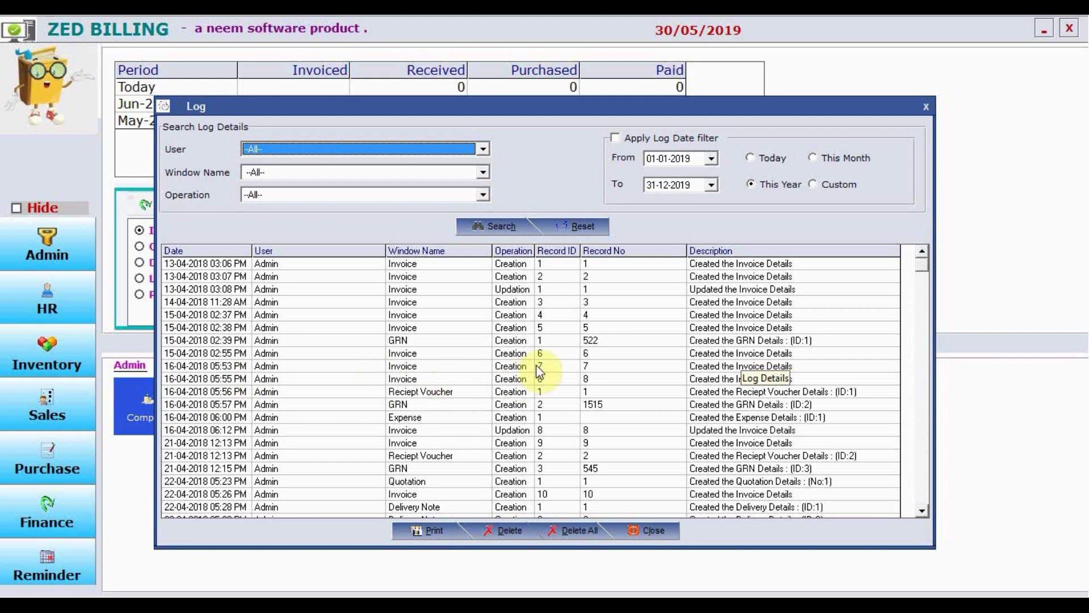
pyautogui.click(652, 535)
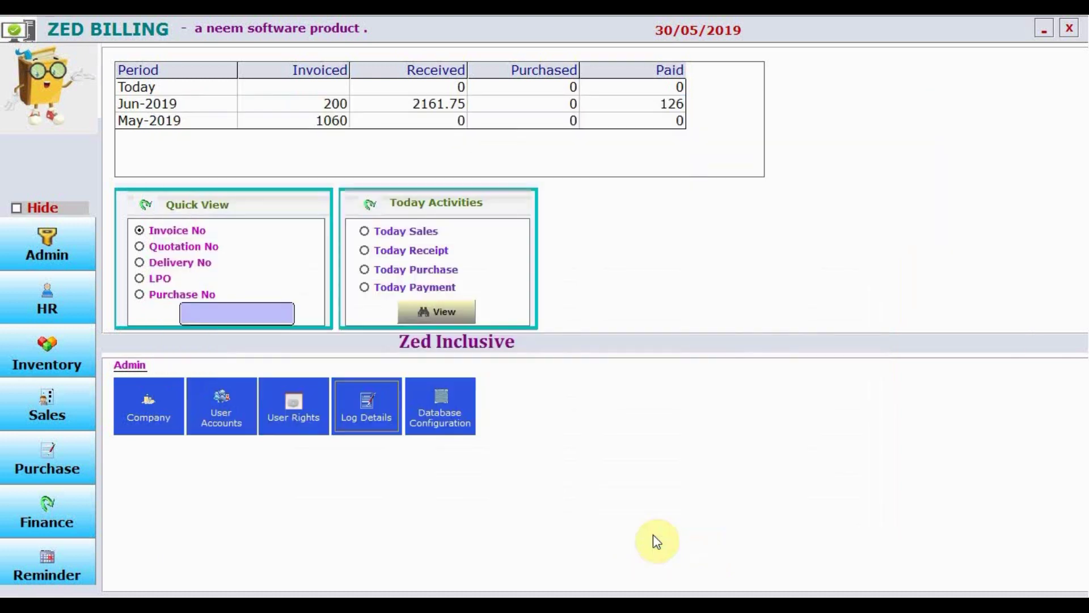
pyautogui.click(471, 426)
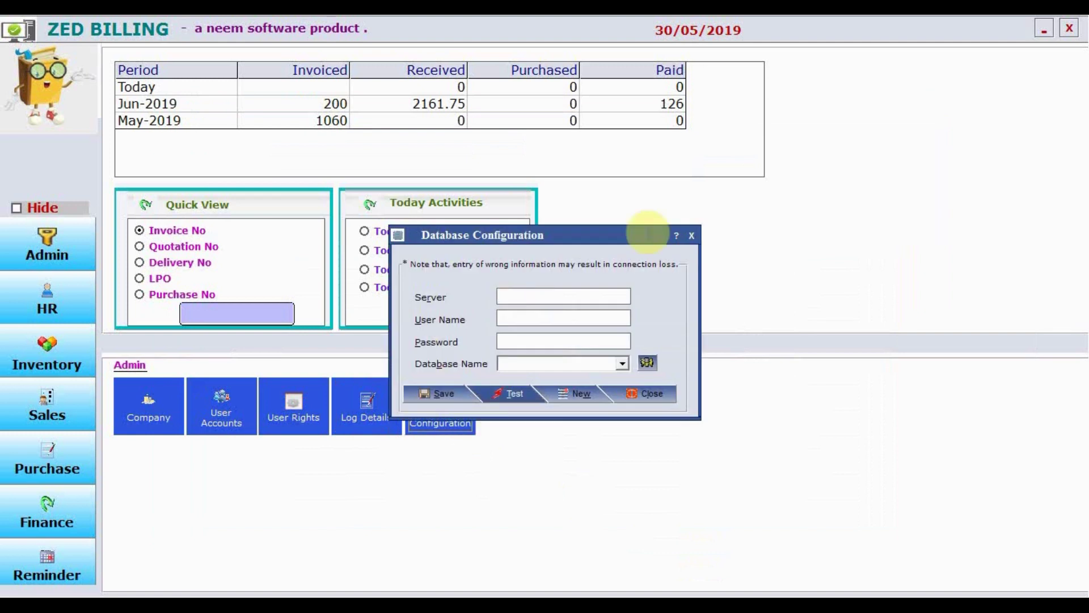
pyautogui.click(676, 234)
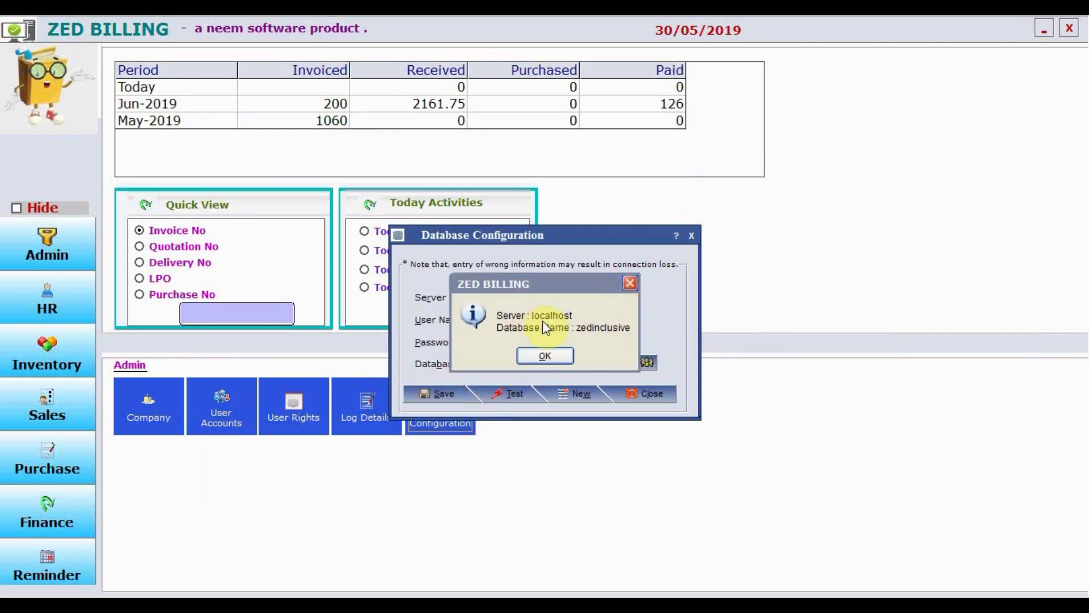
pyautogui.click(553, 360)
pyautogui.click(637, 395)
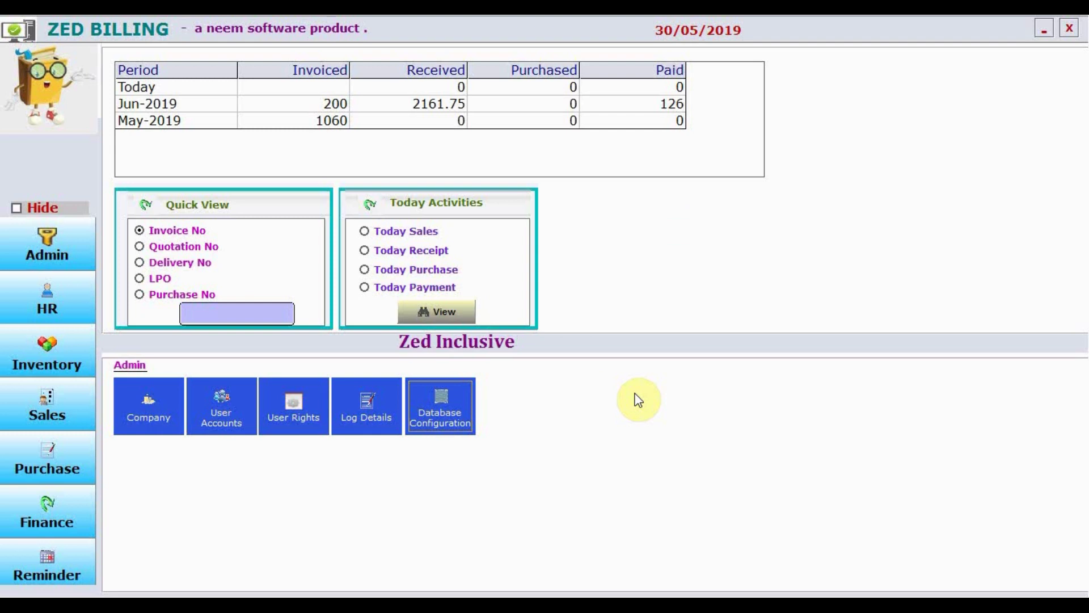
# Review the HR employee form's details, documents, salary and attachment sections, including the file chooser for Attachment 1, and close it
pyautogui.click(44, 308)
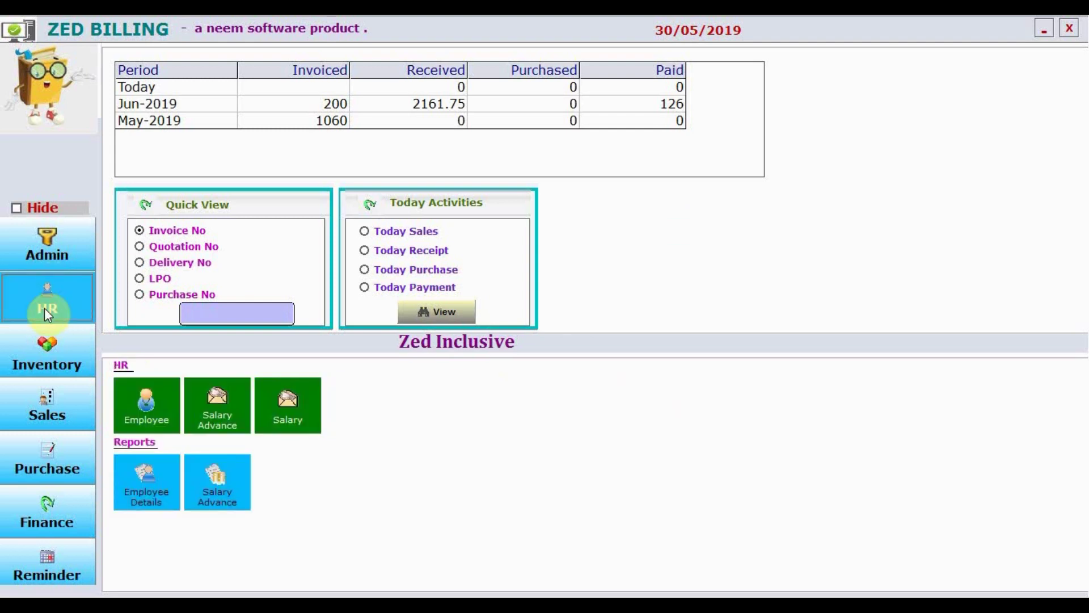
pyautogui.click(150, 394)
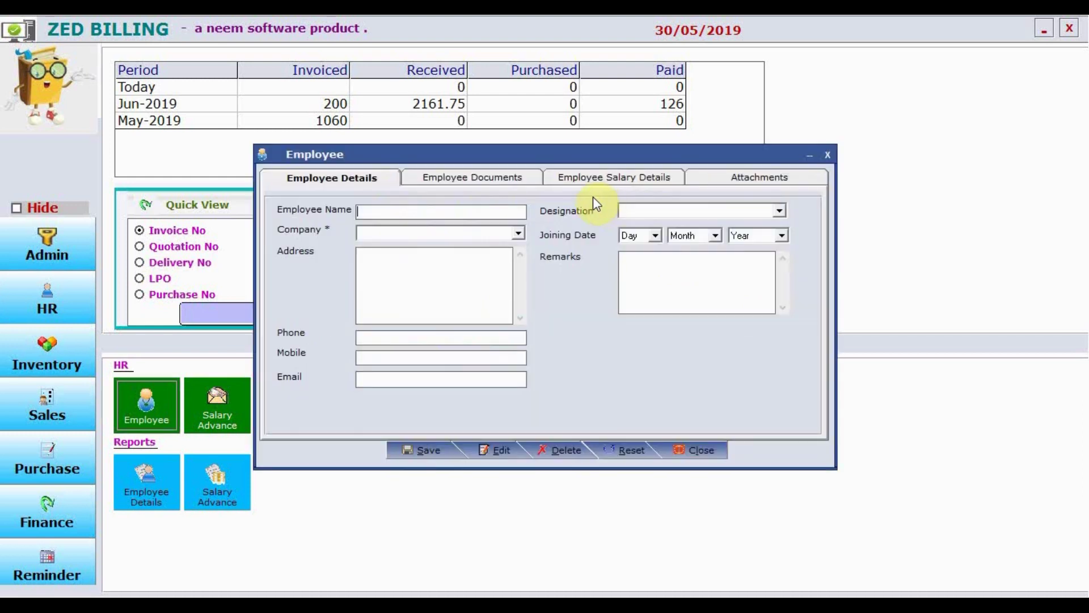
pyautogui.click(513, 175)
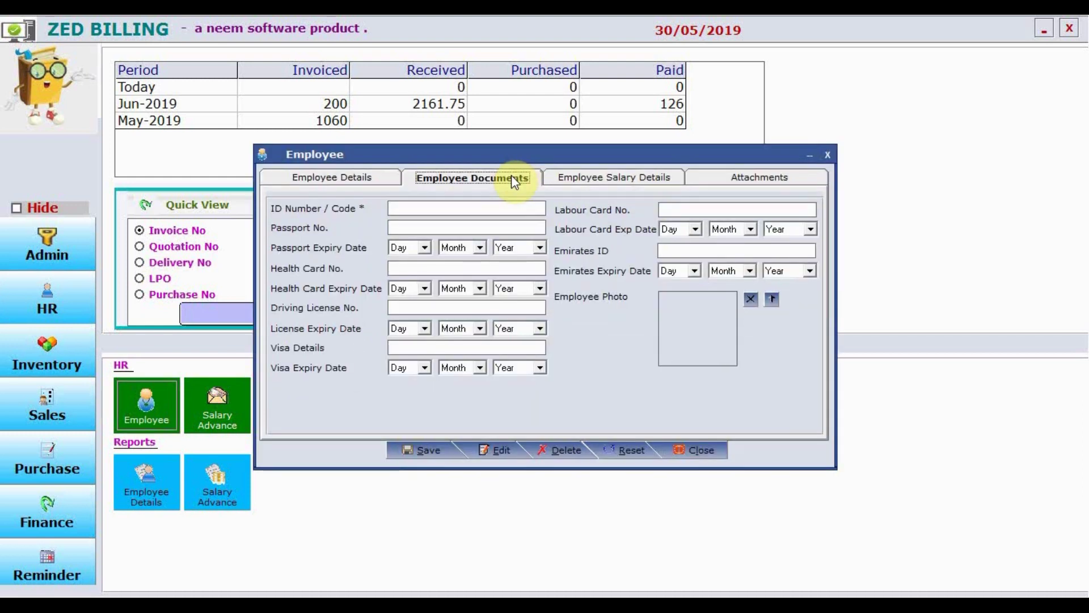
pyautogui.click(578, 178)
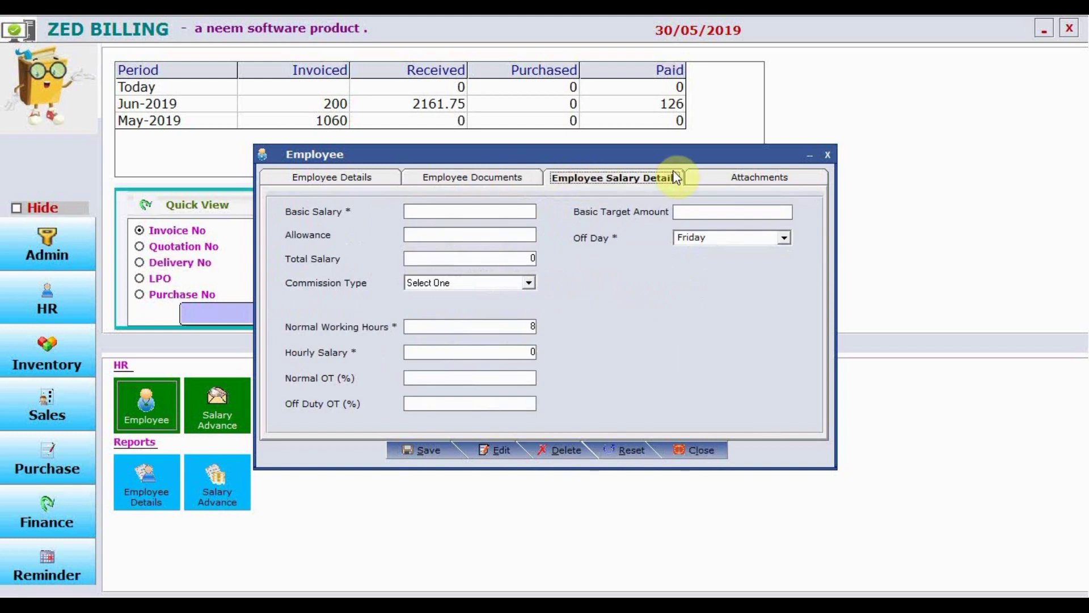
pyautogui.click(708, 179)
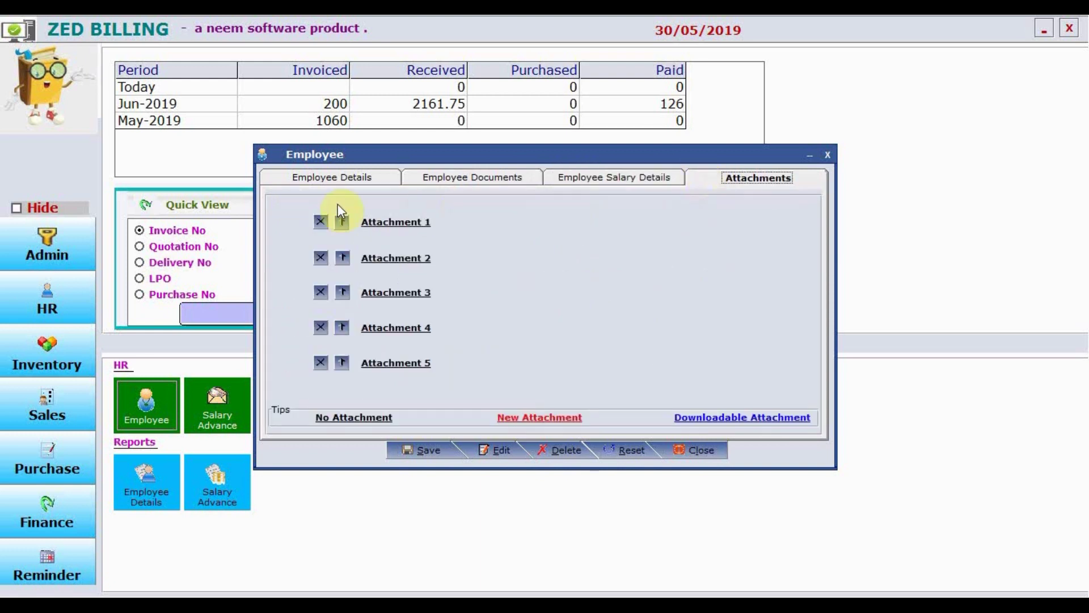
pyautogui.click(341, 222)
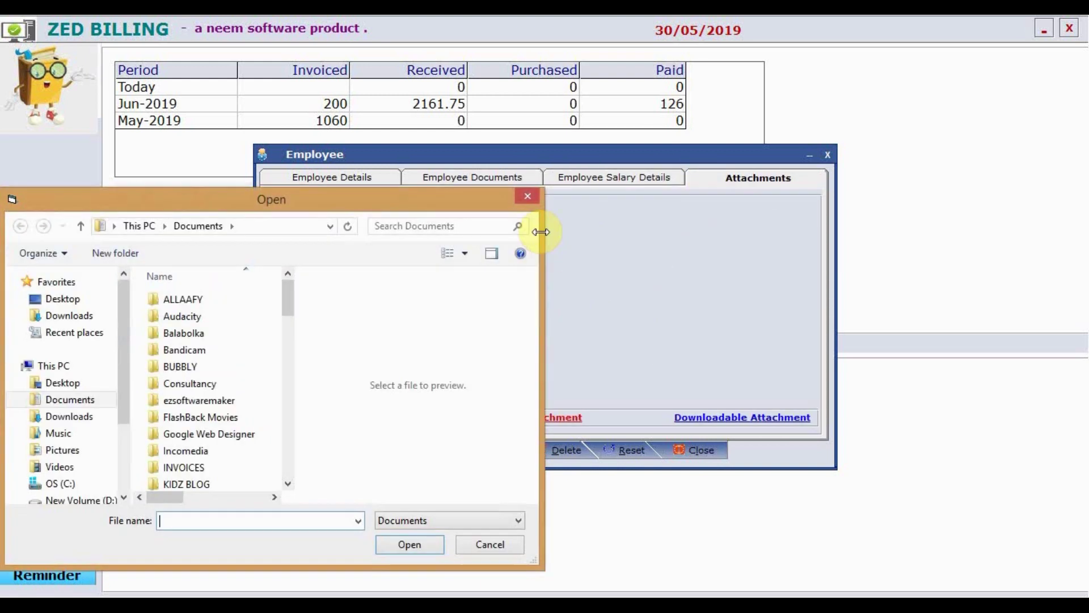
pyautogui.click(527, 198)
pyautogui.click(693, 449)
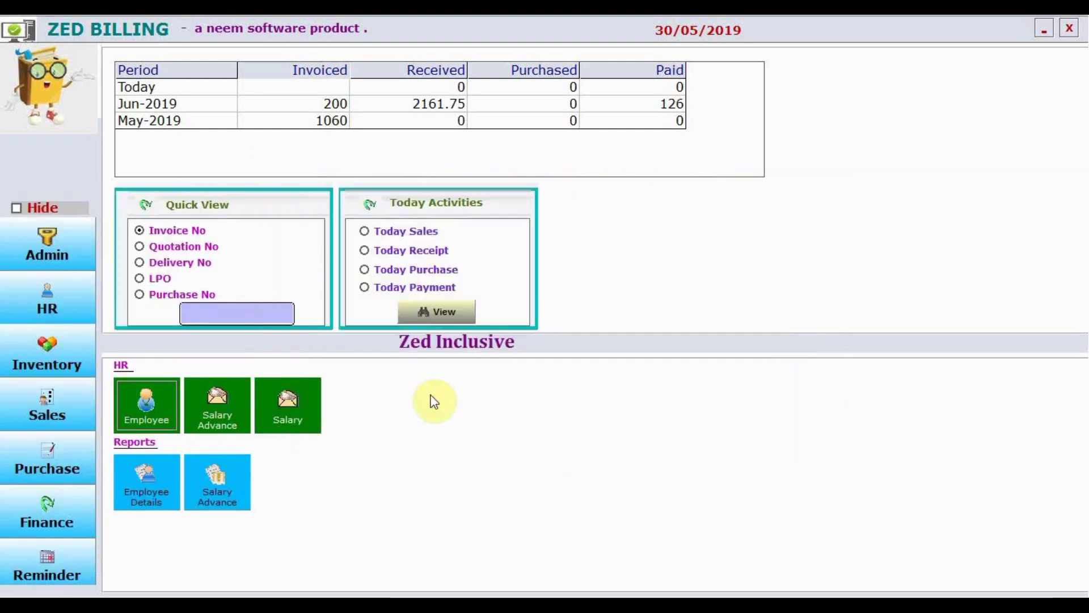
# Review the Salary Advance entry form and the monthly Salary form, closing each without entering data
pyautogui.click(246, 380)
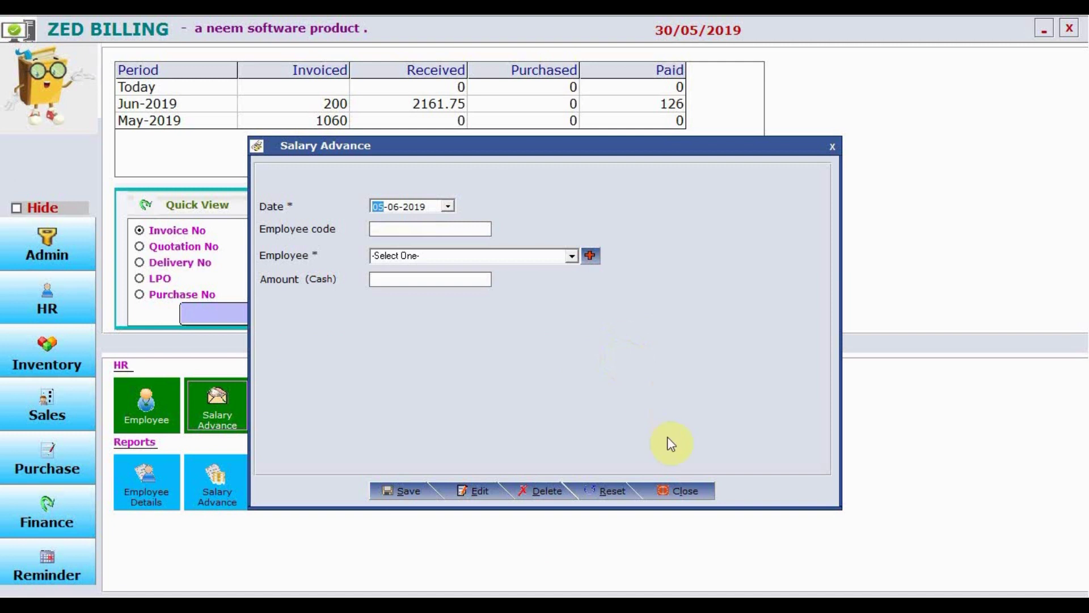
pyautogui.click(679, 492)
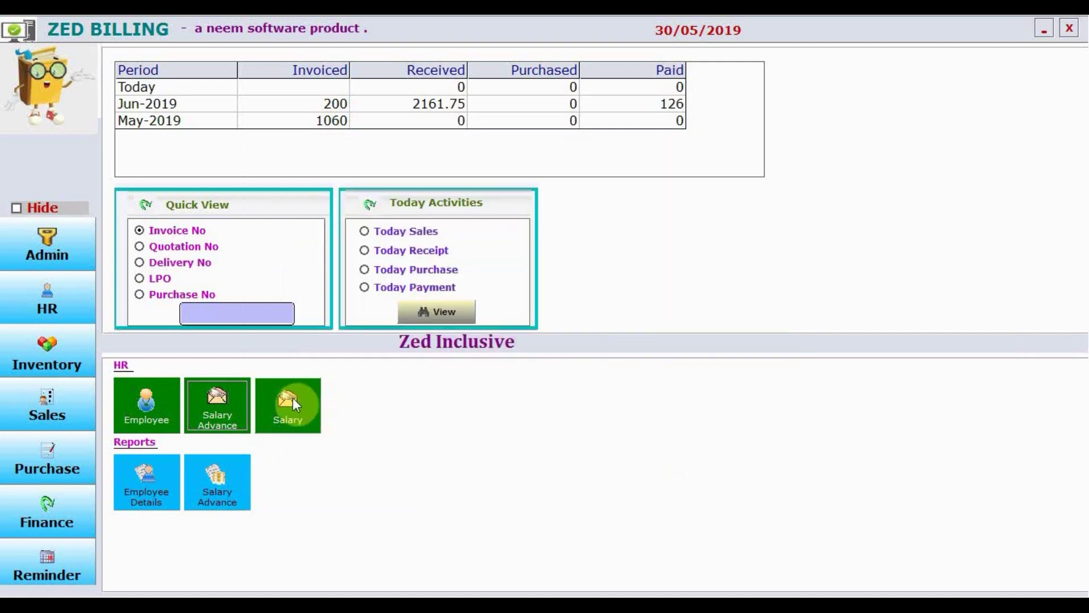
pyautogui.click(293, 400)
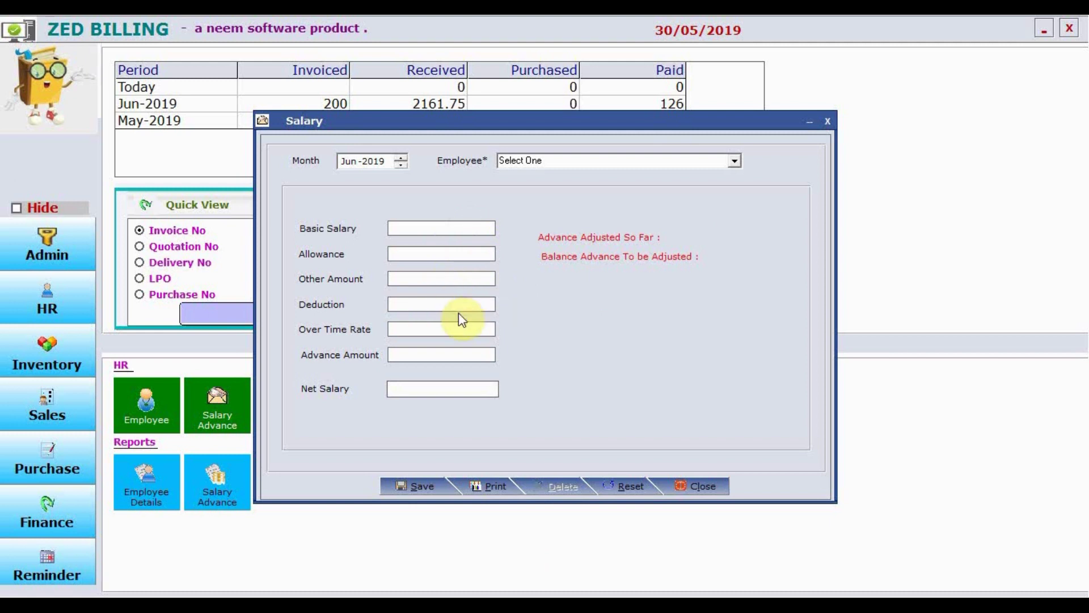
pyautogui.click(702, 484)
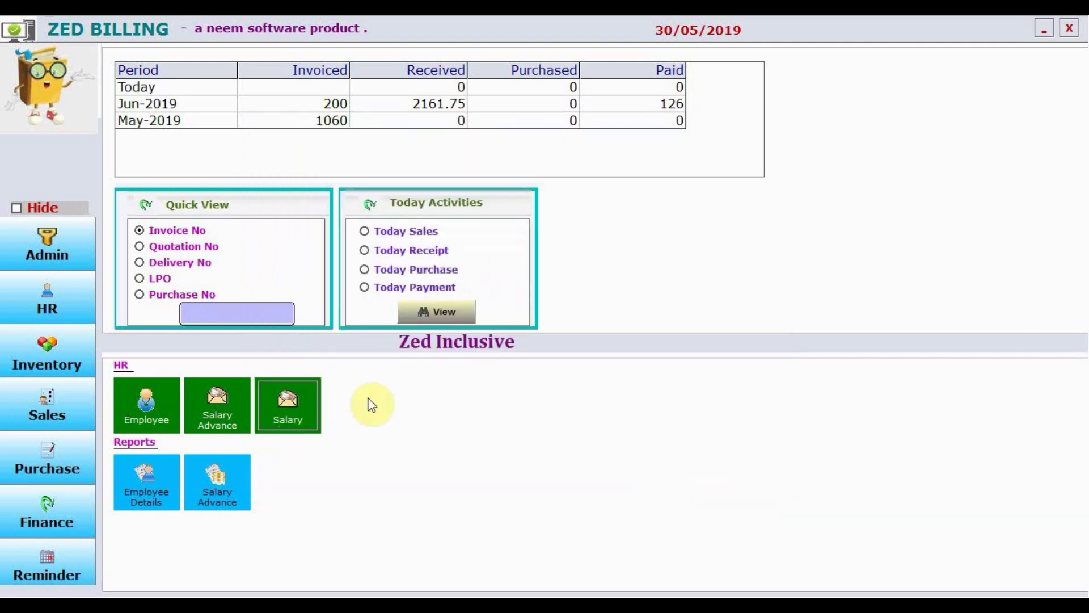
# Open the Inventory item form and review its name fields and the available item categories
pyautogui.click(55, 359)
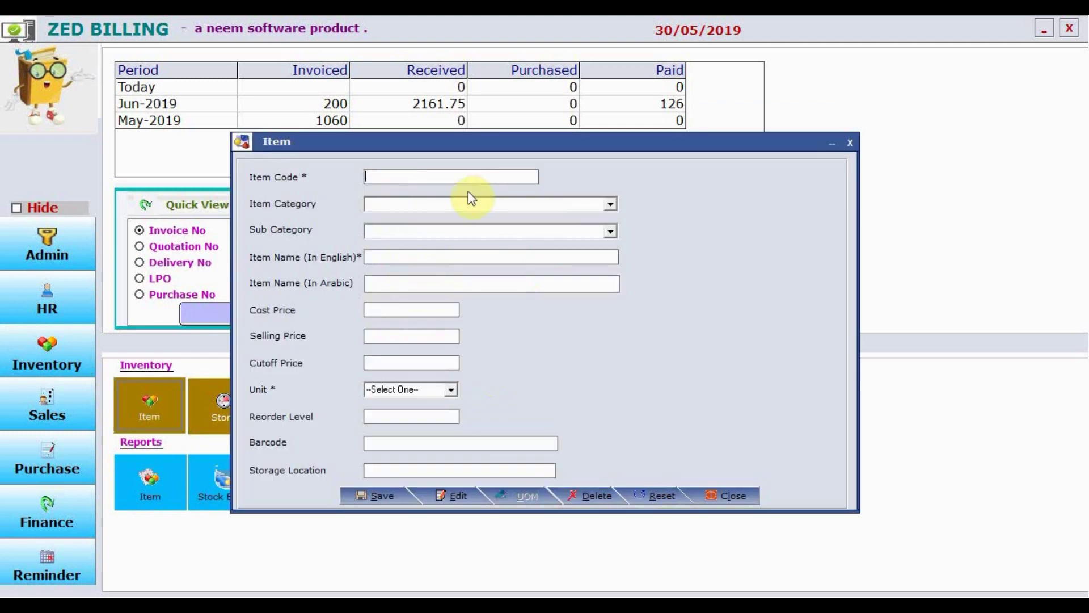
pyautogui.click(613, 203)
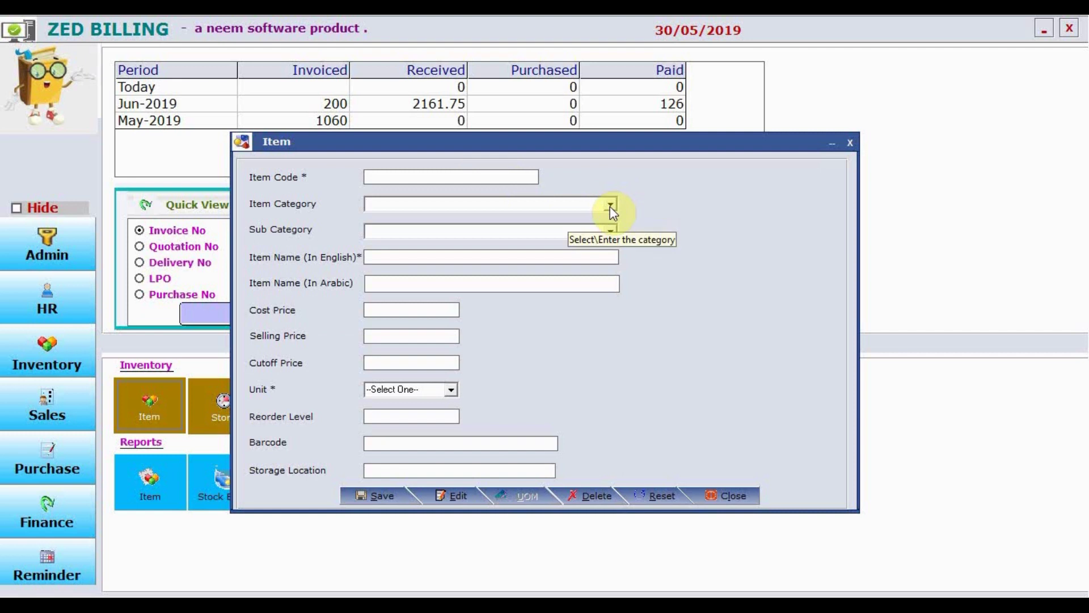
pyautogui.click(610, 206)
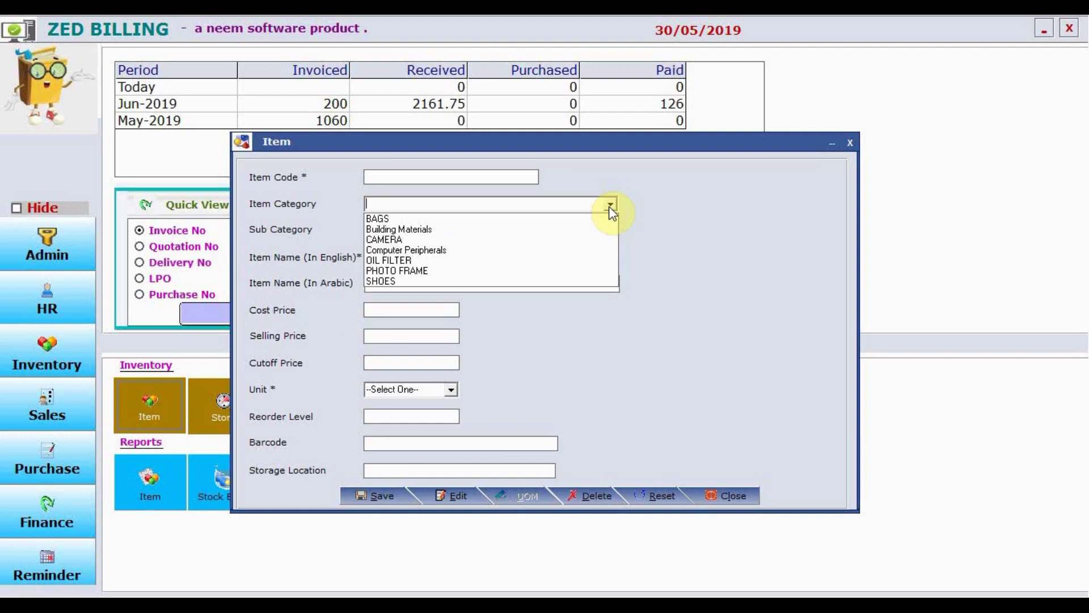
pyautogui.click(610, 207)
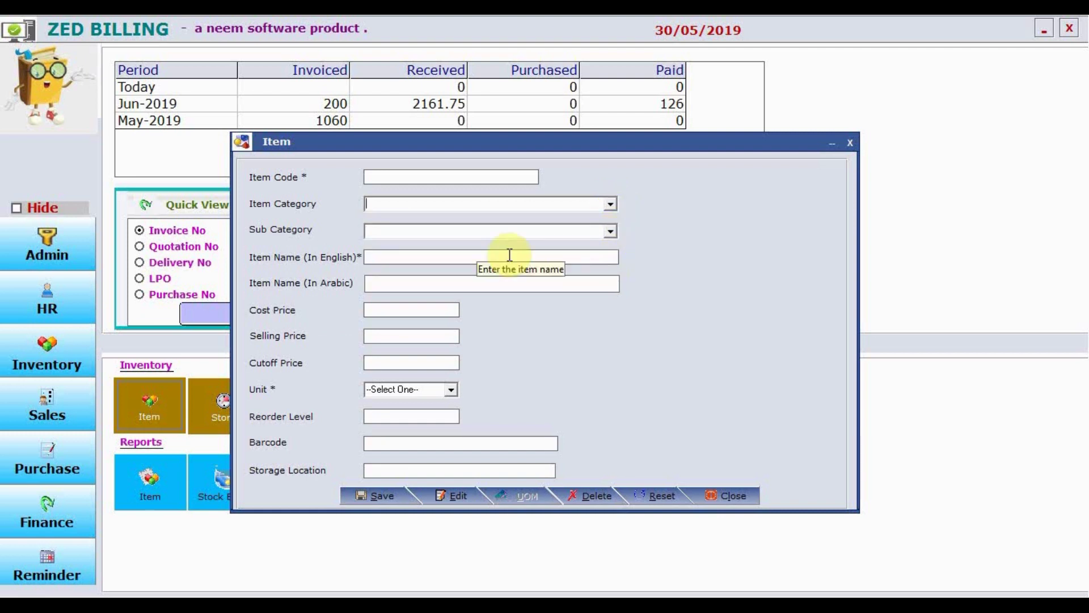
pyautogui.click(477, 283)
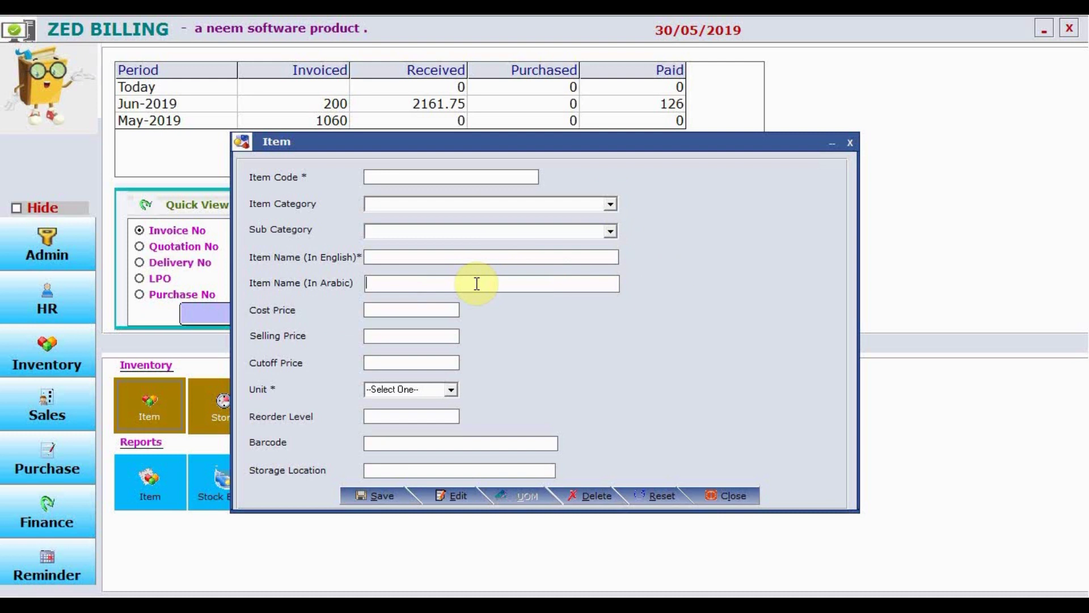
# Enter a cost price of 20, a selling price of 50 and a cutoff price of 40 for the item
pyautogui.click(400, 309)
pyautogui.write('20')
pyautogui.write('50')
pyautogui.click(430, 361)
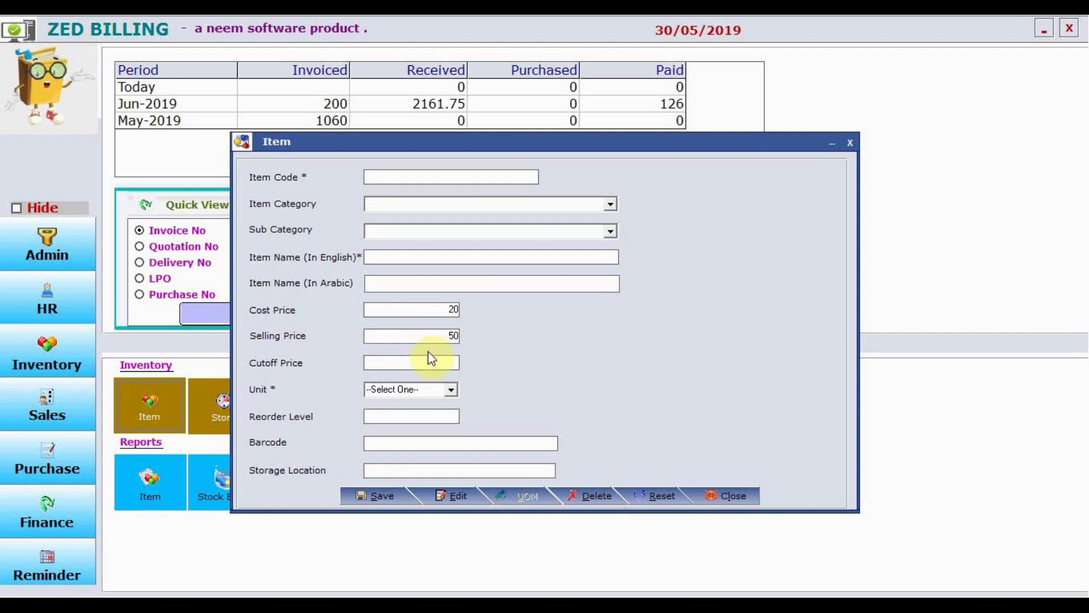
pyautogui.write('40')
pyautogui.moveTo(441, 364); pyautogui.dragTo(491, 371)
pyautogui.moveTo(440, 311); pyautogui.dragTo(493, 315)
# Set the item's unit to NOS and its reorder level to 5, and close the form without saving
pyautogui.click(451, 390)
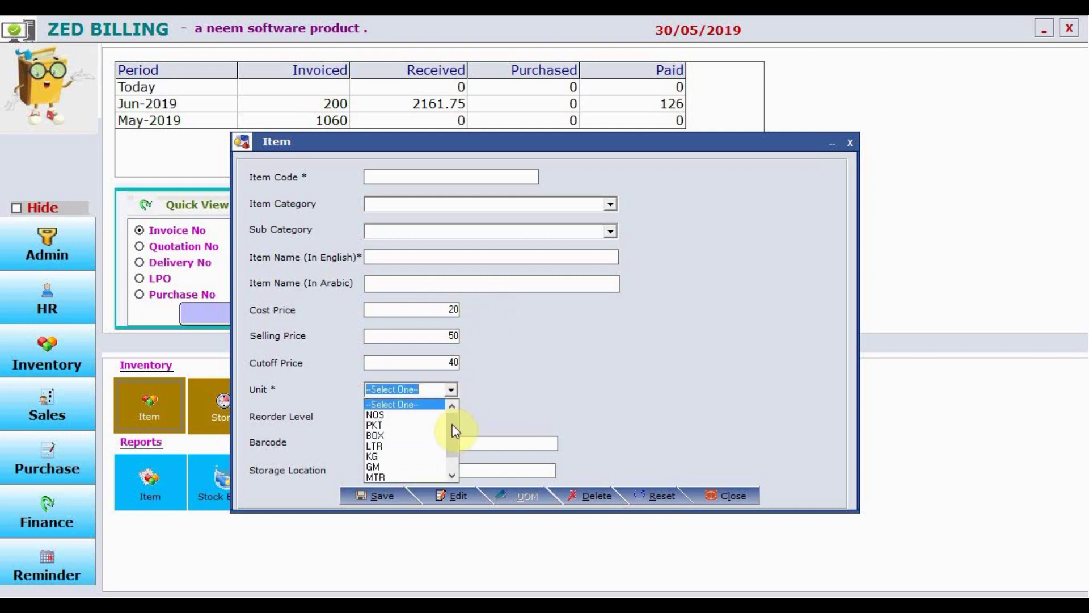
pyautogui.moveTo(453, 424)
pyautogui.mouseDown()
pyautogui.moveTo(453, 439)
pyautogui.moveTo(453, 416)
pyautogui.mouseUp()
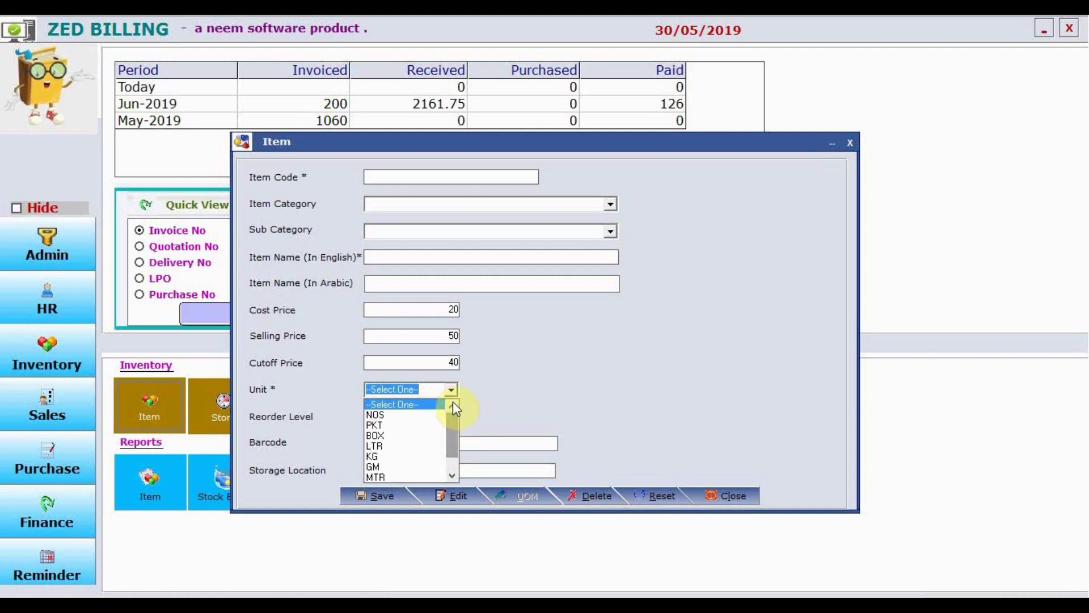
pyautogui.click(429, 414)
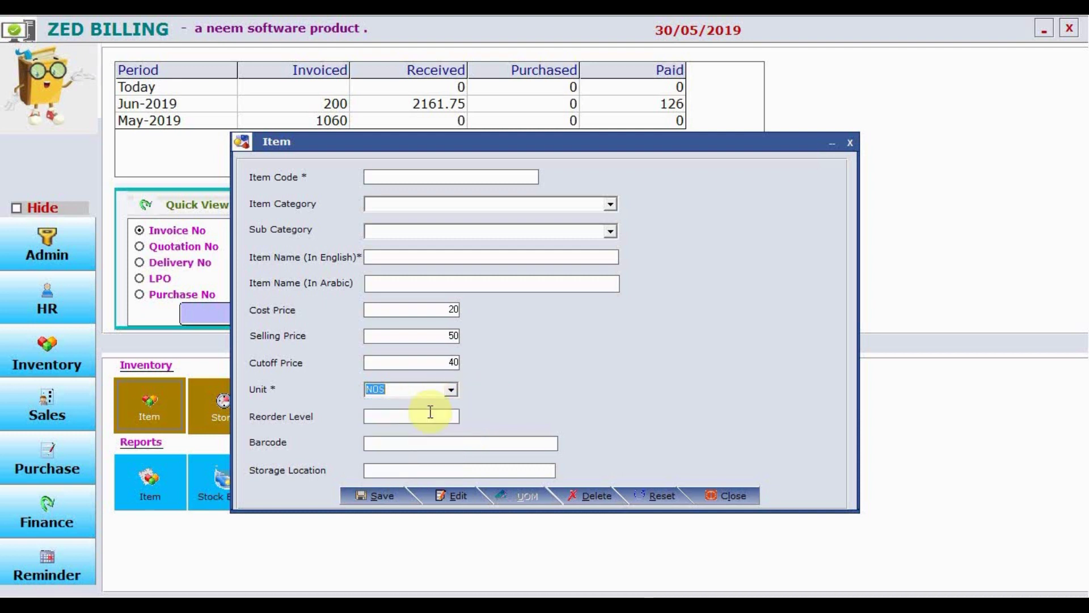
pyautogui.click(420, 415)
pyautogui.write('5')
pyautogui.moveTo(451, 417); pyautogui.dragTo(492, 419)
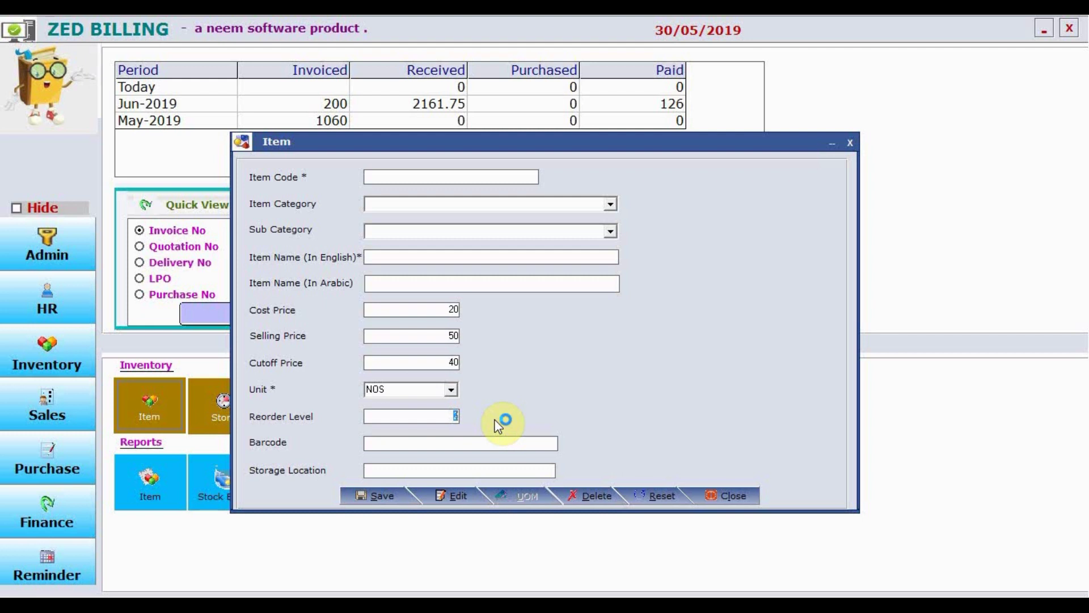
pyautogui.click(745, 498)
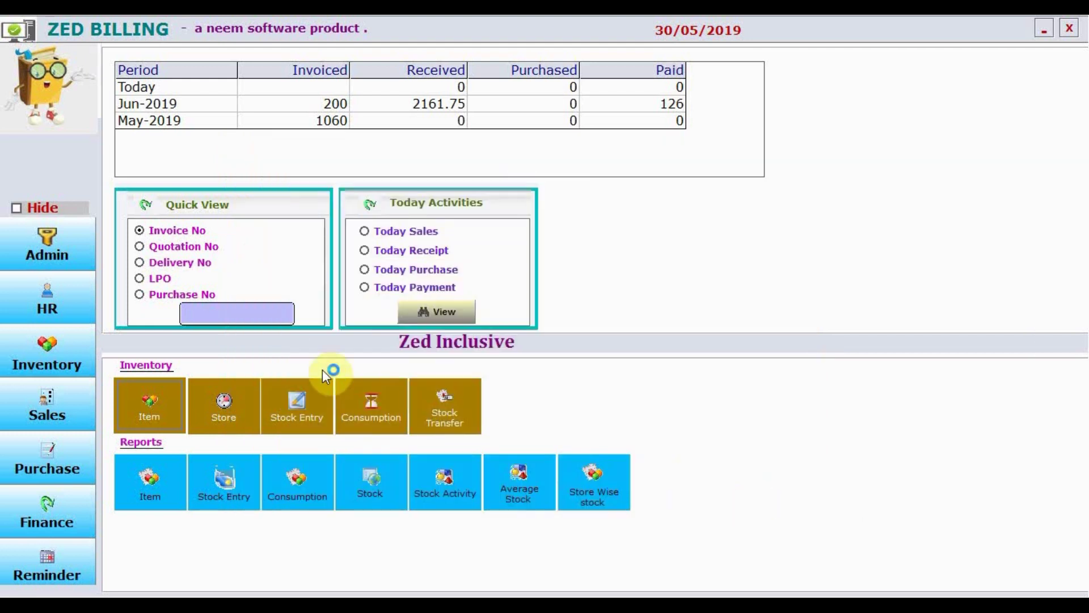
# Review the Store form and the Stock Entry form, closing each without entering data
pyautogui.click(243, 387)
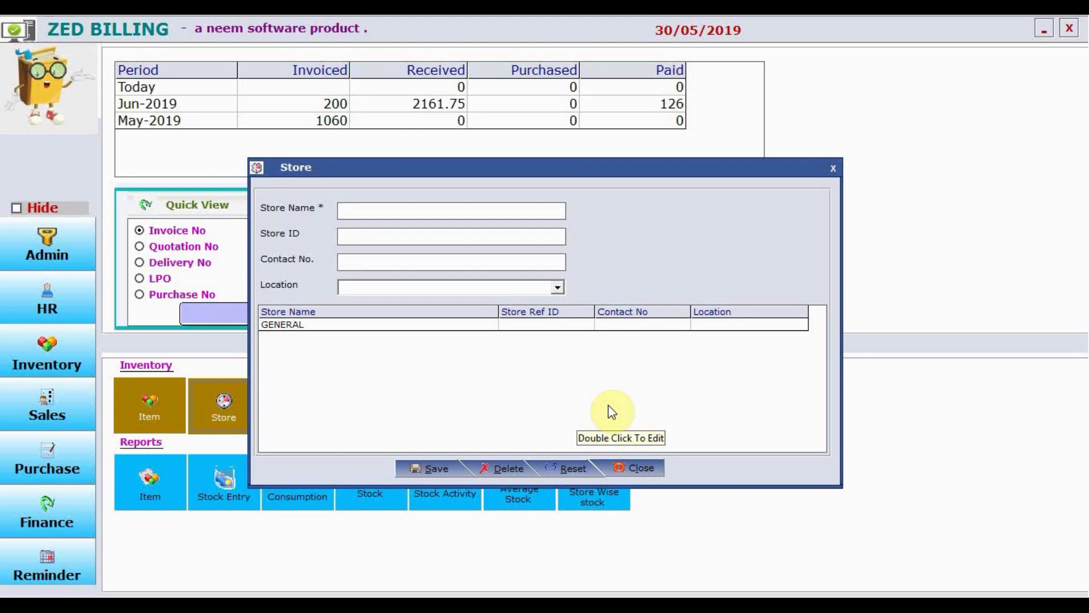
pyautogui.click(633, 467)
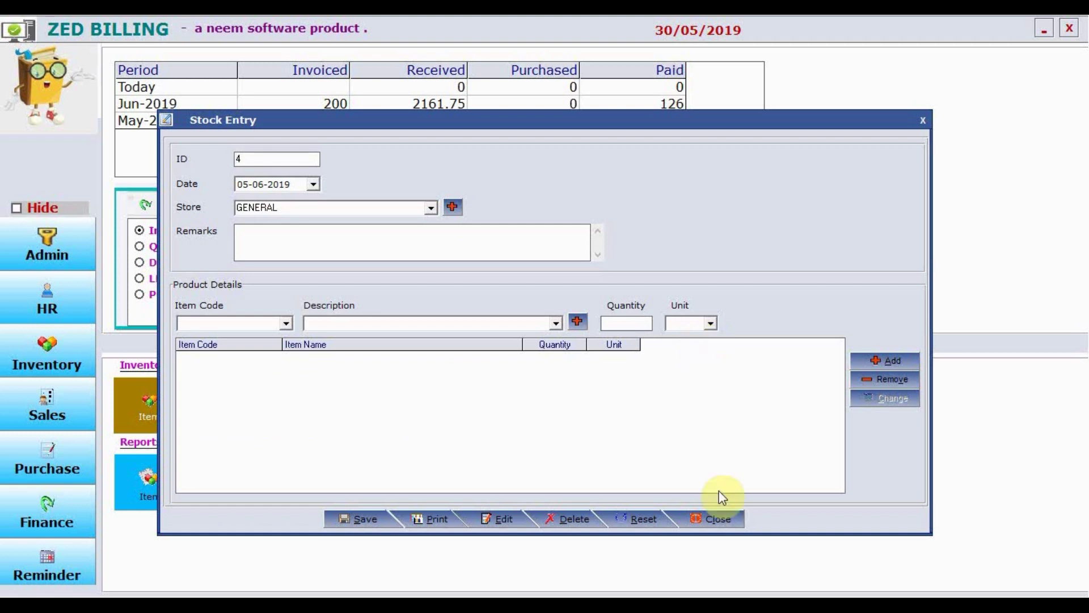
pyautogui.click(716, 520)
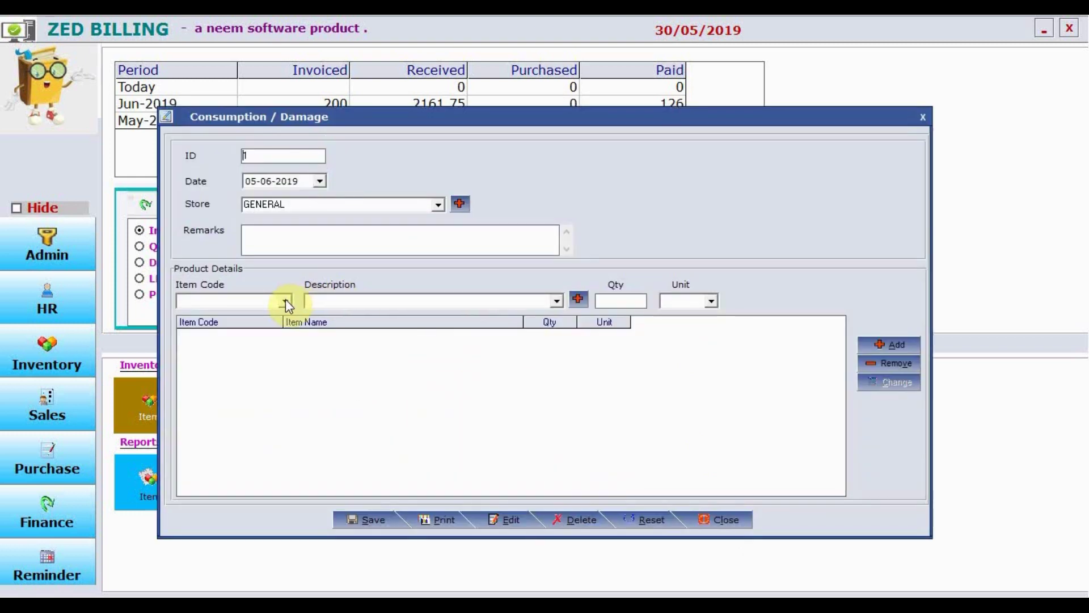
# Check the stock of item 1002 in the Consumption / Damage form, and review the Stock Transfer form, closing both without saving
pyautogui.click(284, 299)
pyautogui.click(268, 325)
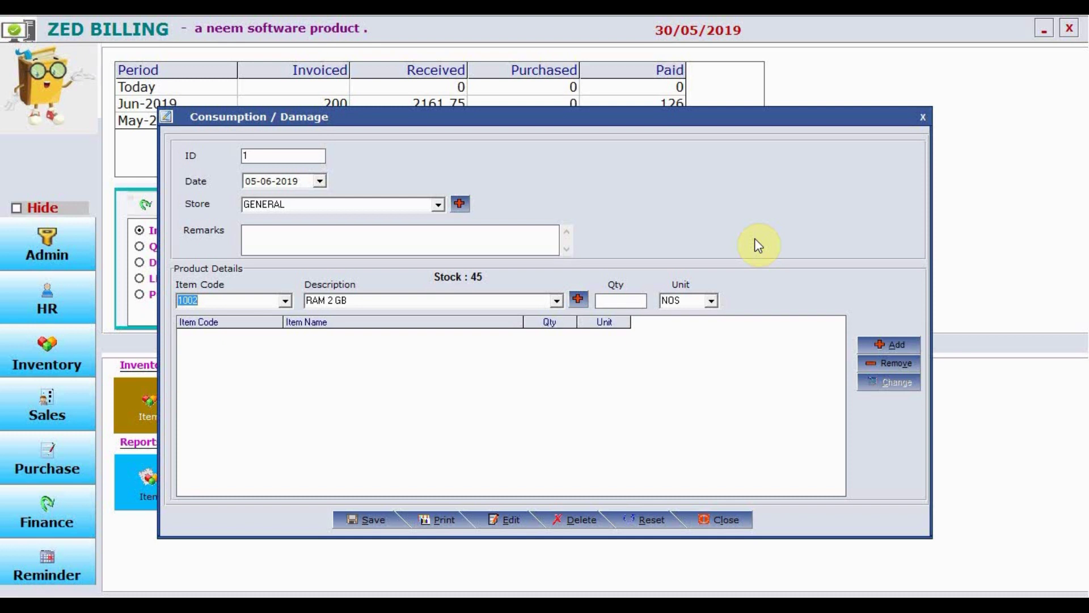
pyautogui.click(715, 521)
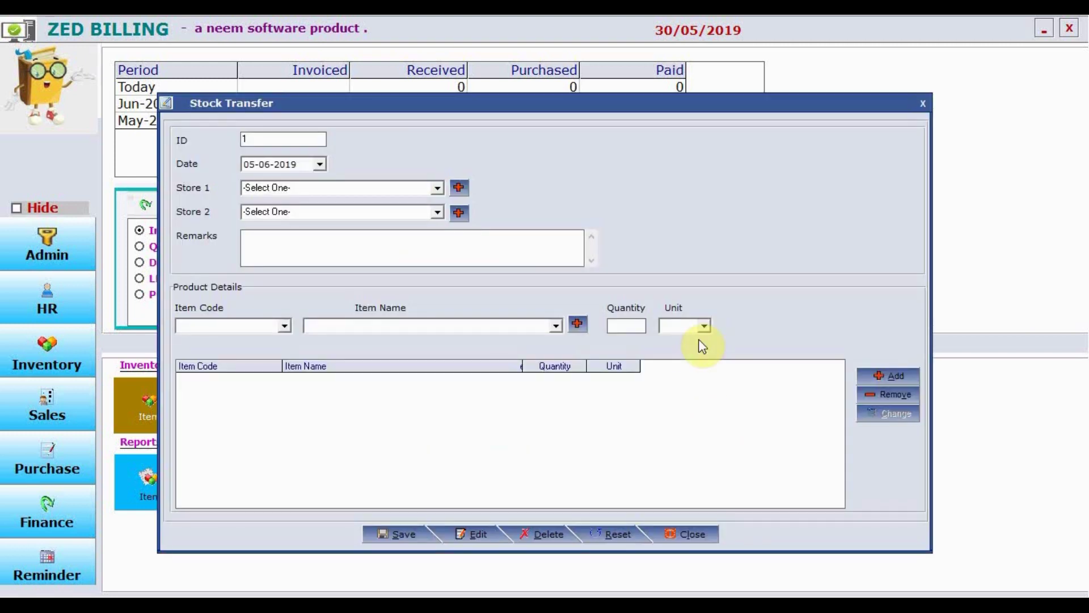
pyautogui.click(692, 535)
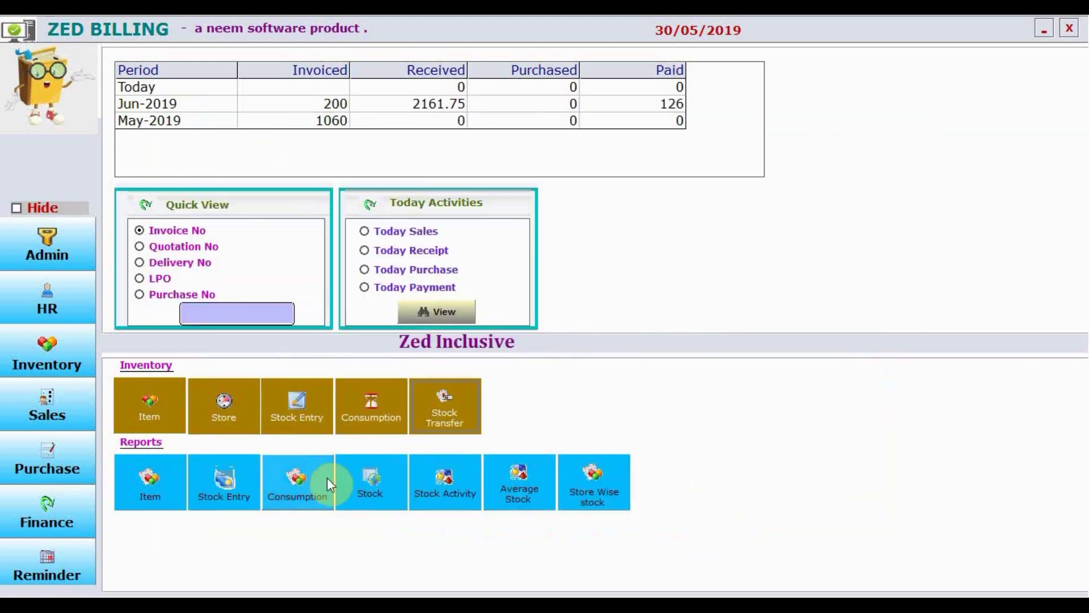
# Review the Main Group and Stock Status filters, view the stock report with all filters left at All, and close it
pyautogui.click(359, 482)
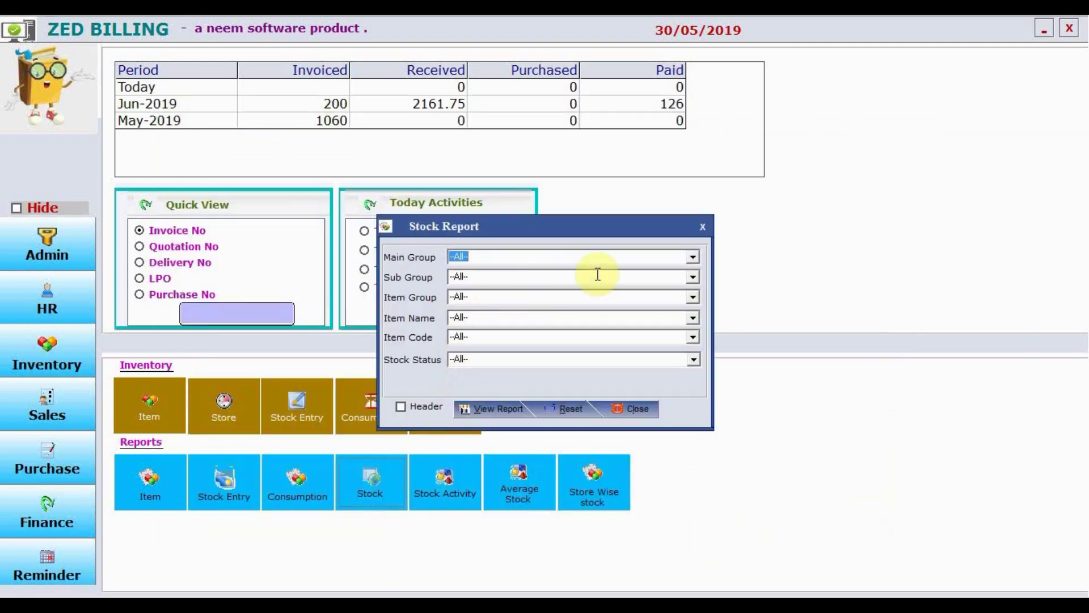
pyautogui.click(693, 257)
pyautogui.click(694, 258)
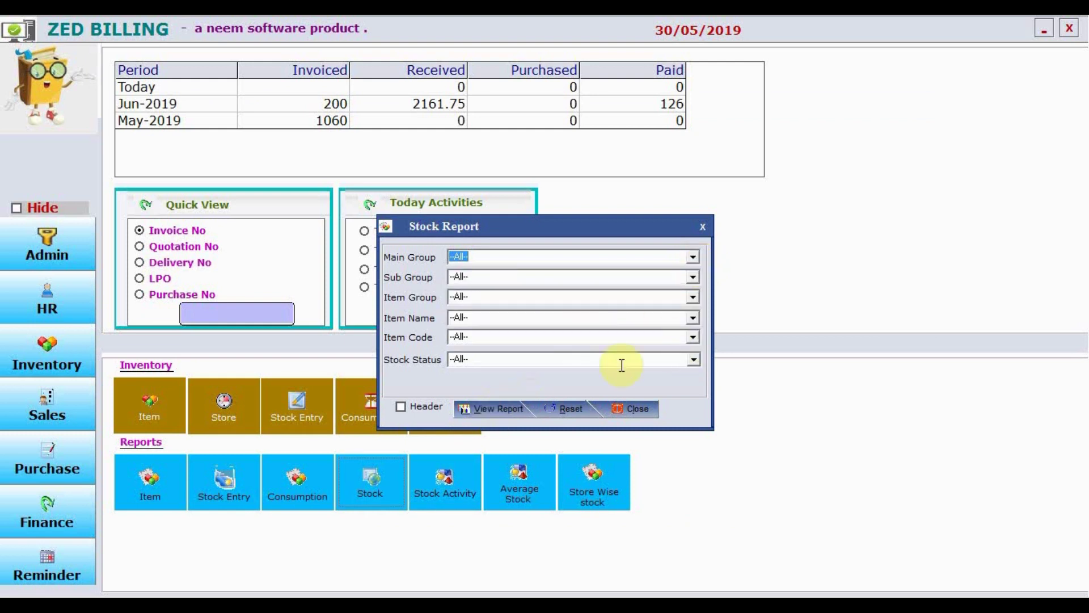
pyautogui.click(693, 360)
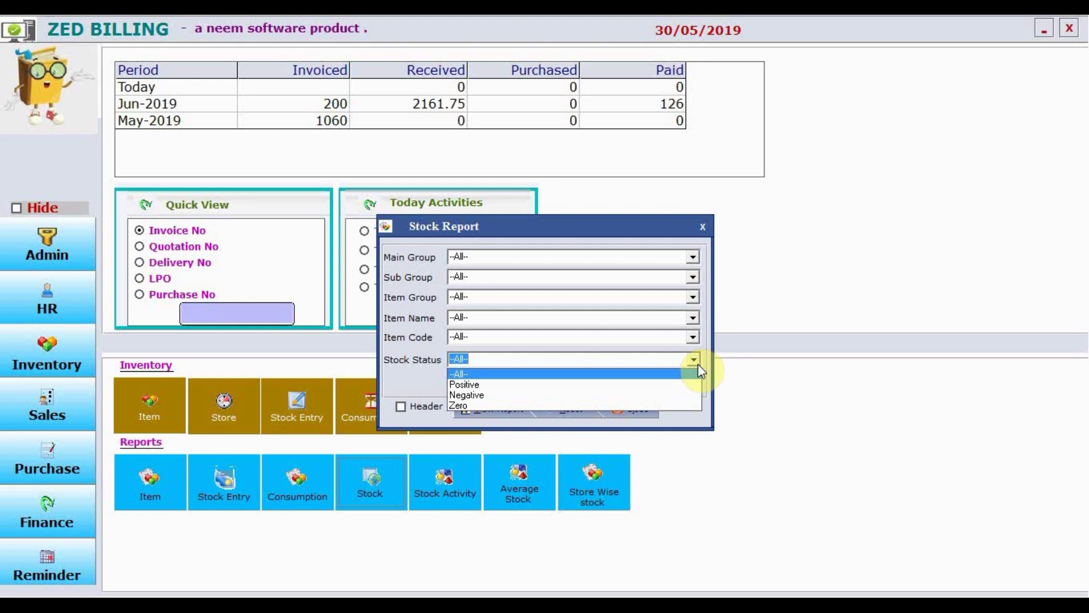
pyautogui.click(698, 363)
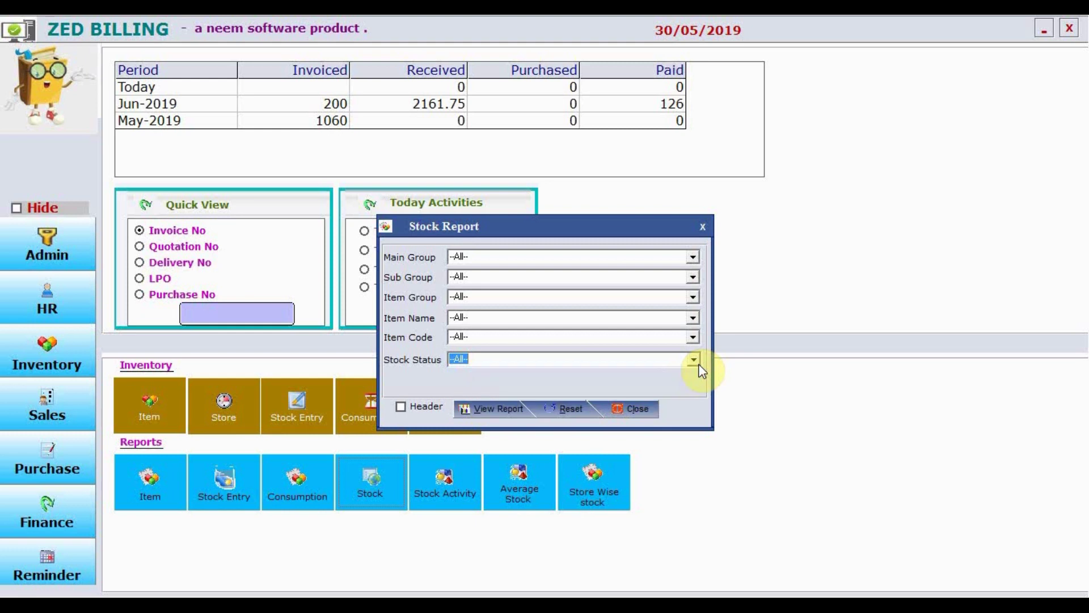
pyautogui.click(481, 412)
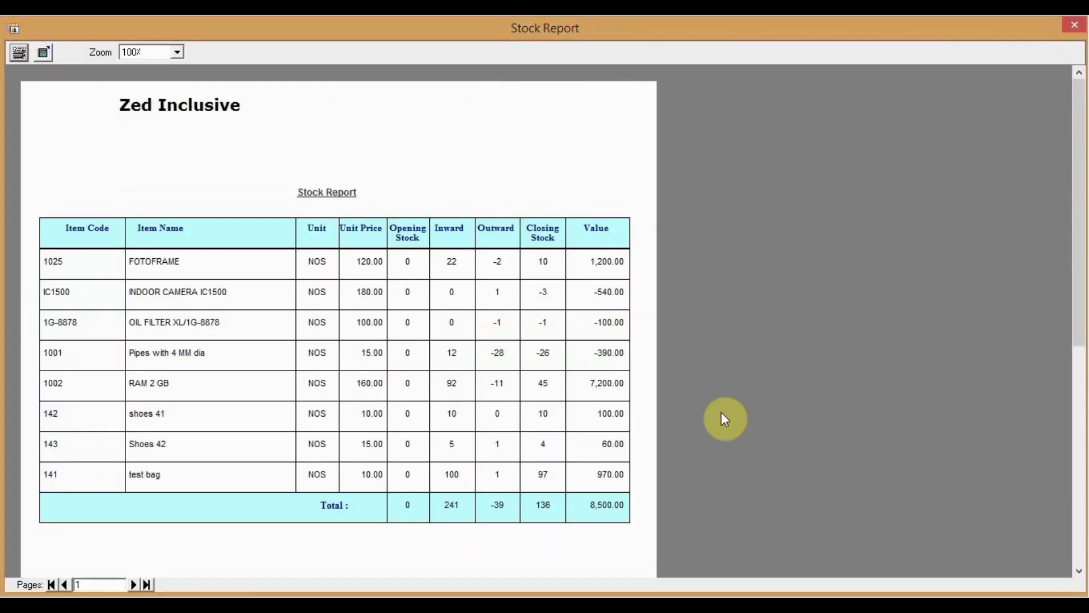
pyautogui.click(1074, 24)
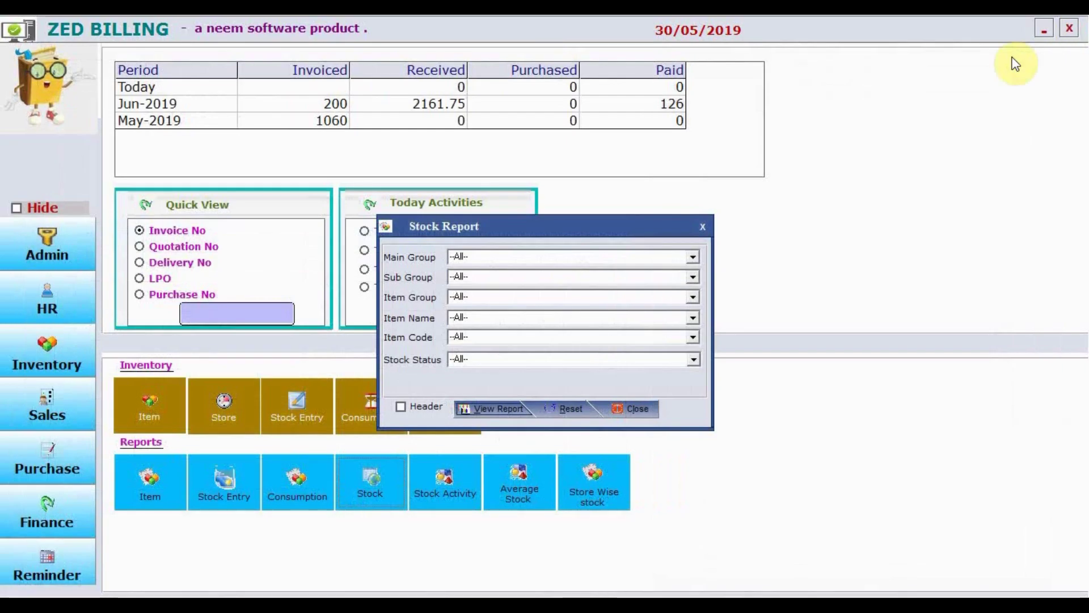
pyautogui.click(630, 410)
# View this year's stock activity report for item part 1002 without the Excel option, examine its transactions, and close it
pyautogui.click(426, 485)
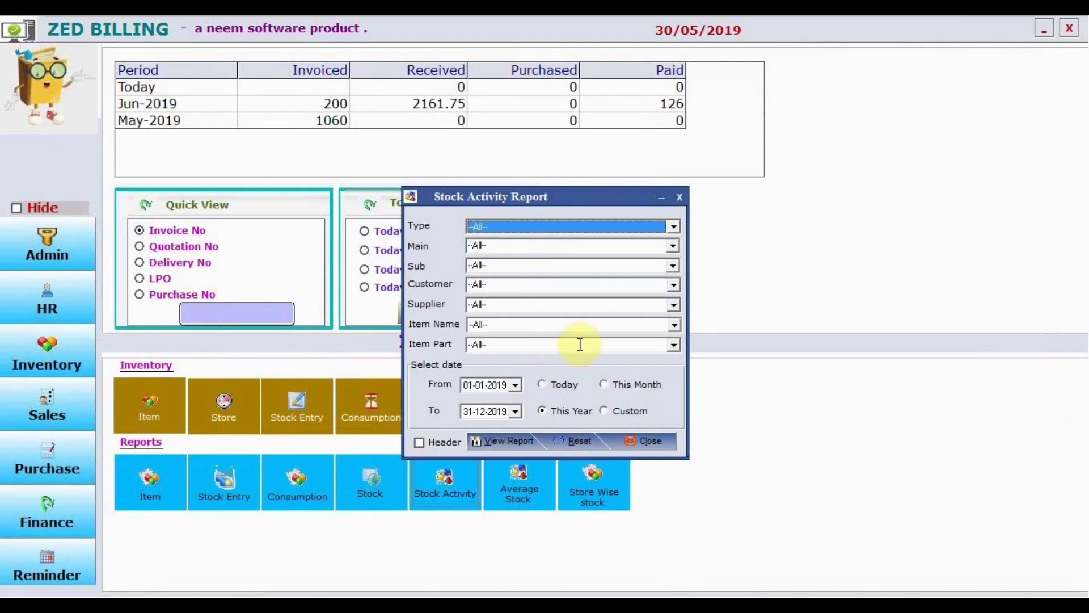
pyautogui.click(673, 345)
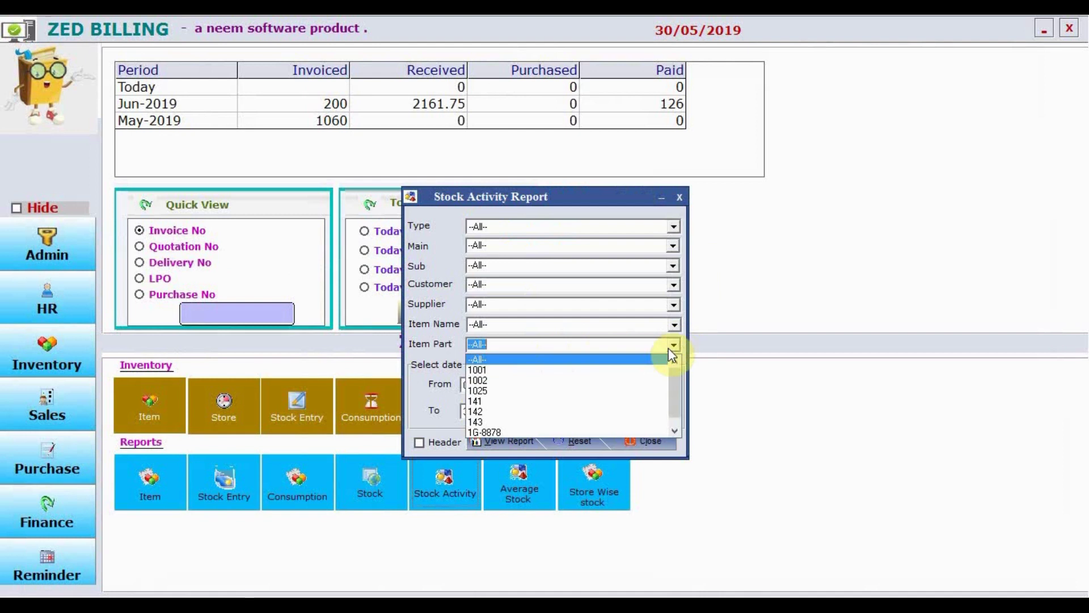
pyautogui.click(610, 380)
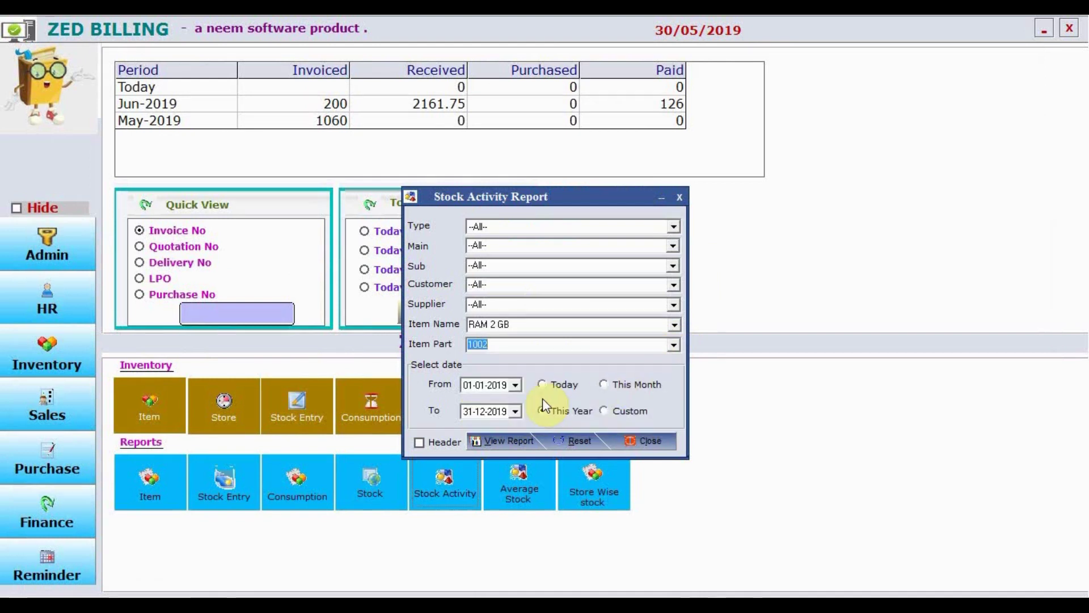
pyautogui.click(504, 446)
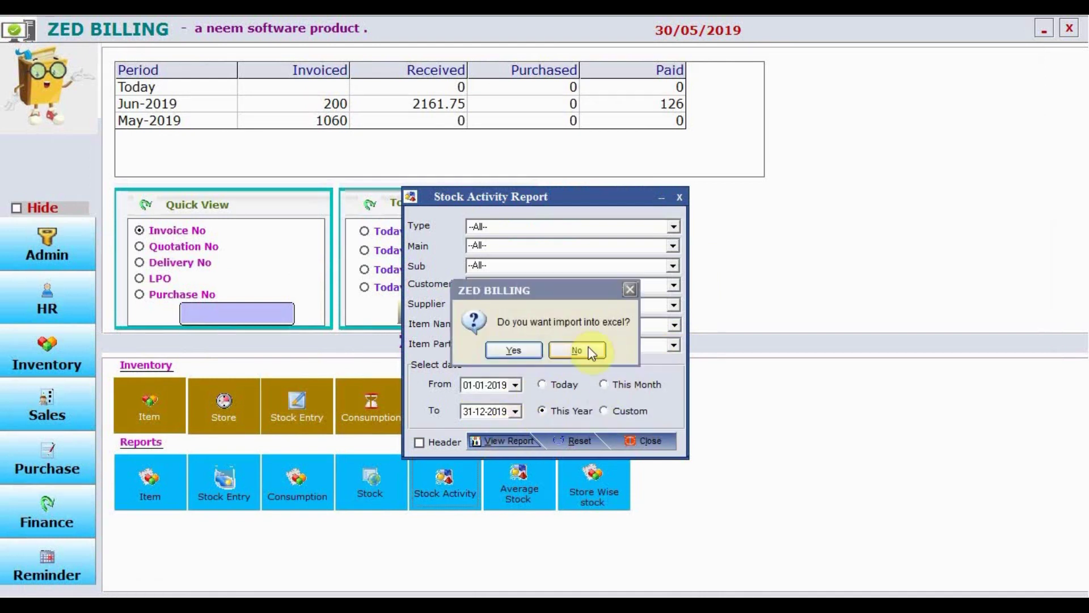
pyautogui.click(588, 349)
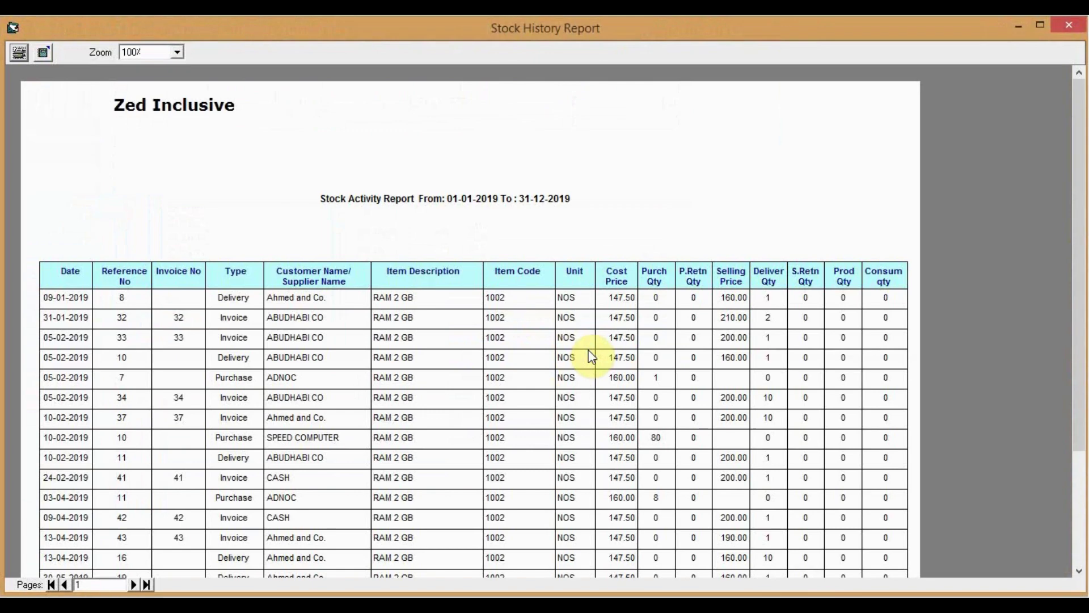
pyautogui.moveTo(1079, 229); pyautogui.dragTo(1078, 303)
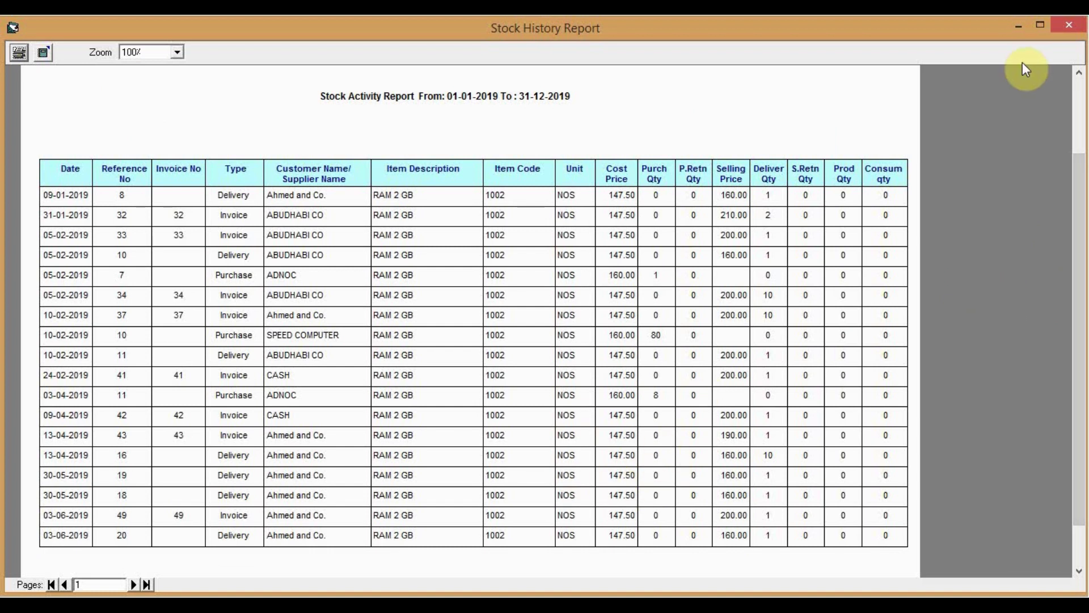
pyautogui.click(1070, 25)
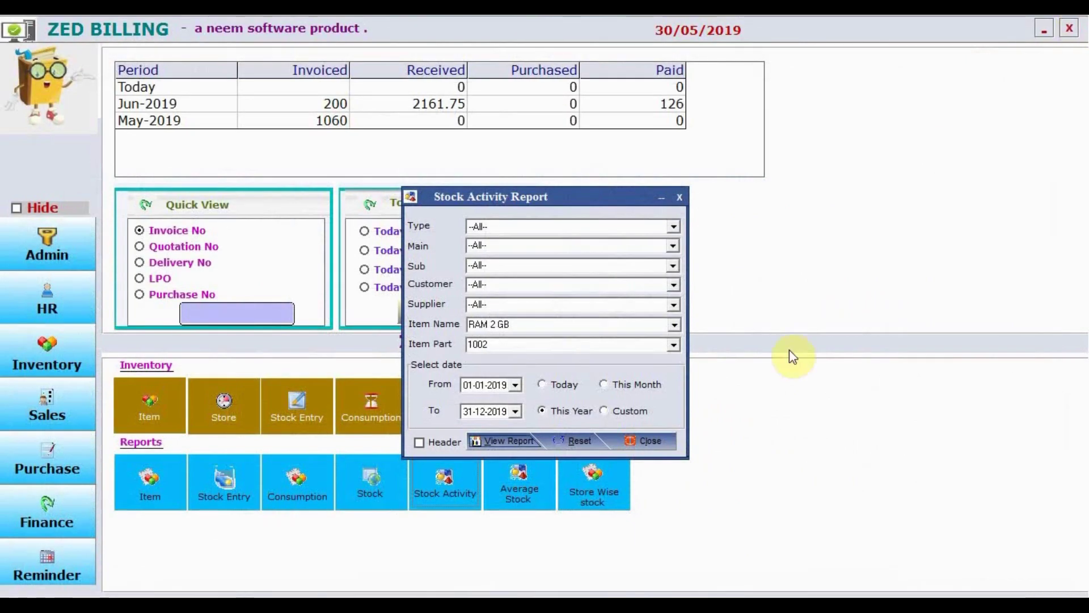
pyautogui.click(647, 440)
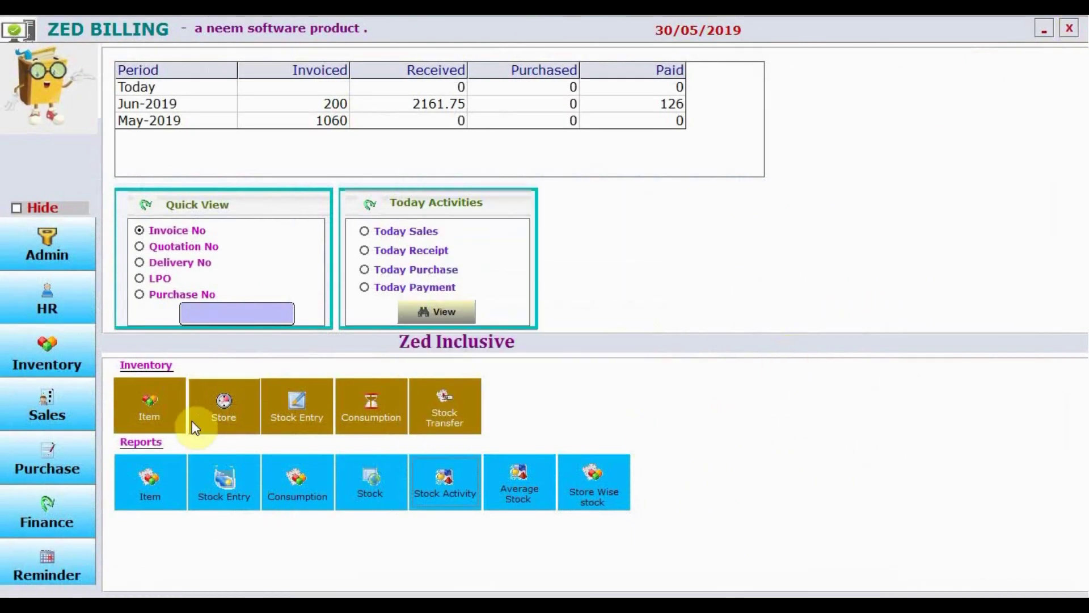
# Start a new quotation in the Sales module and choose Ahmed and Co. as its customer
pyautogui.click(56, 398)
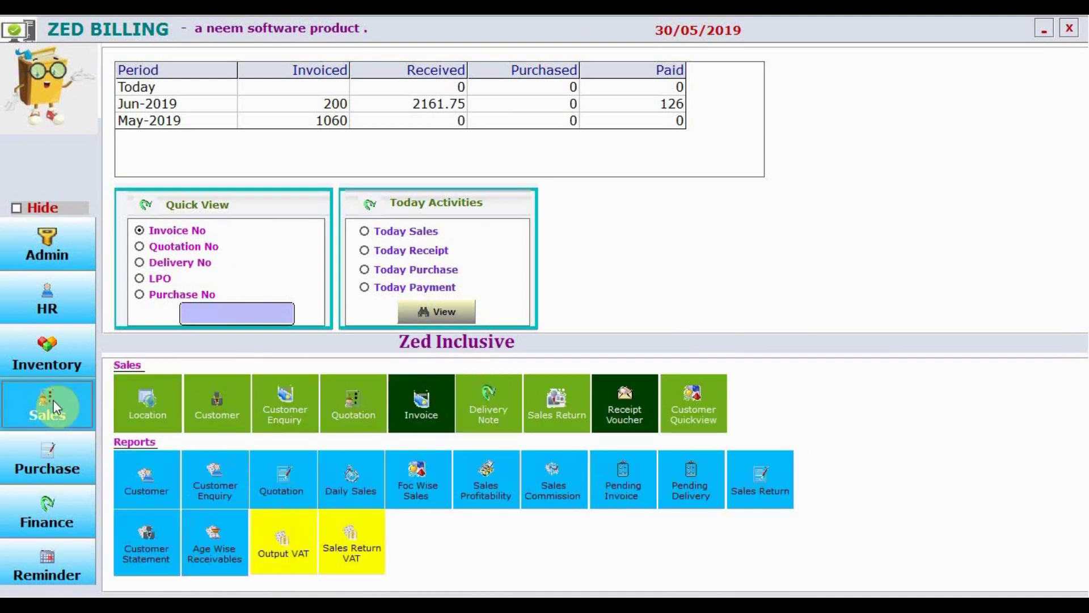
pyautogui.click(352, 403)
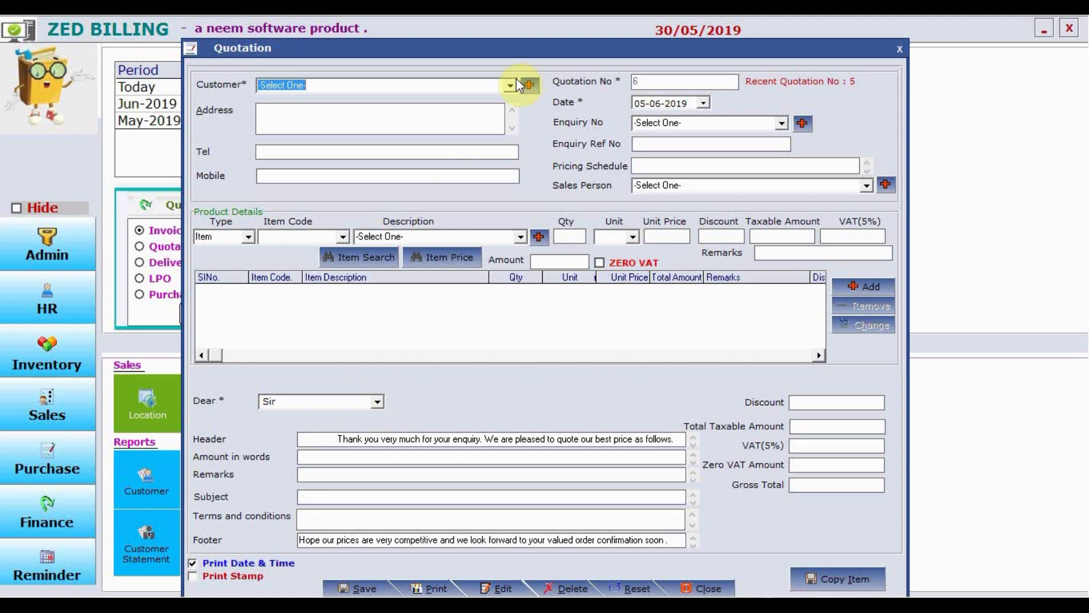
pyautogui.click(510, 85)
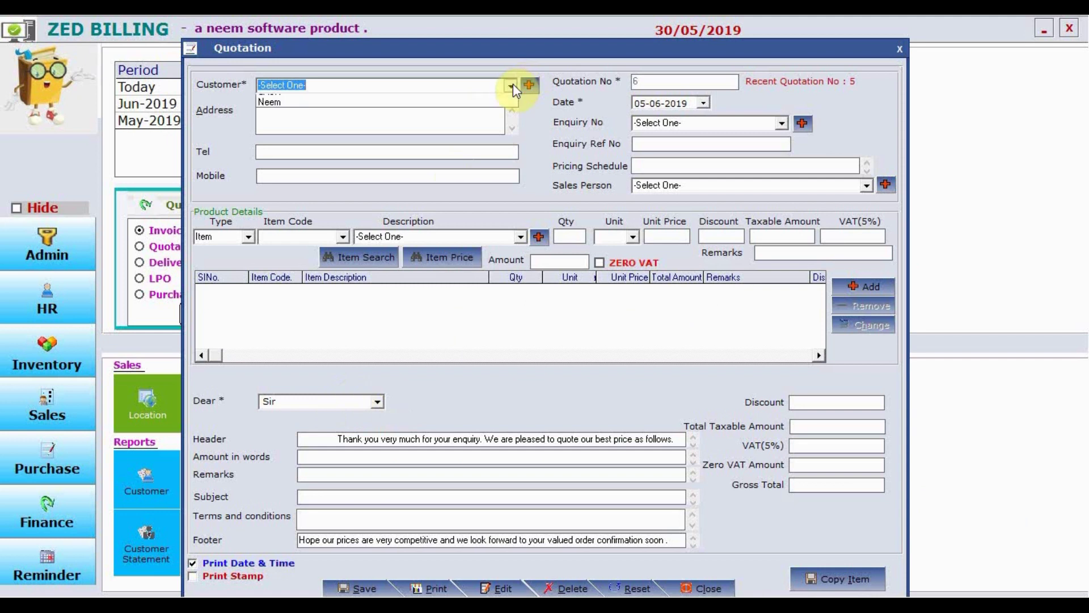
pyautogui.click(489, 113)
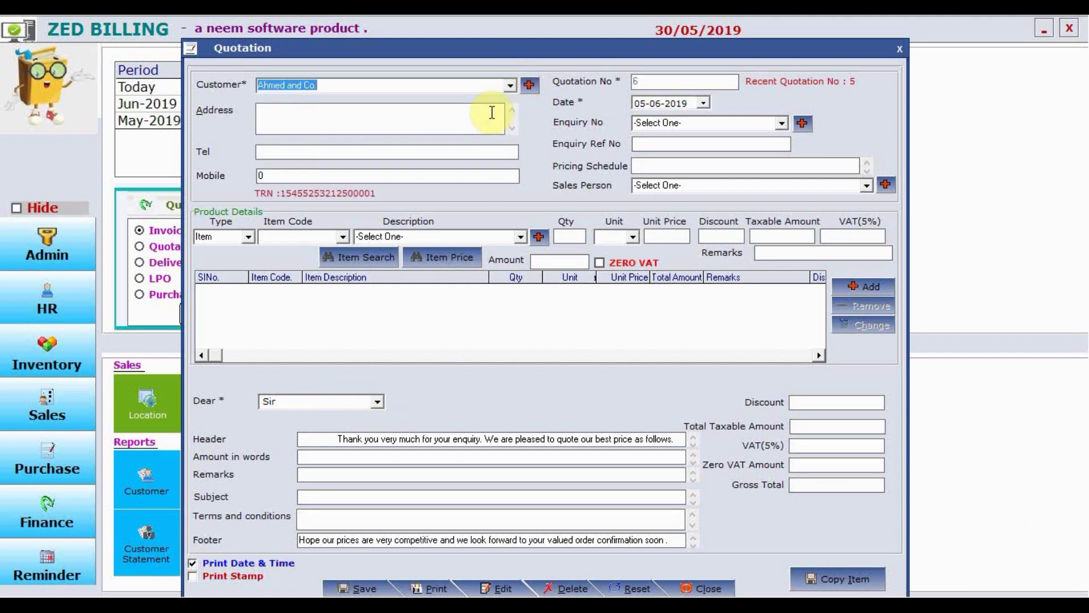
# Review the new customer form, try a credit limit of 5000, and close the form without saving
pyautogui.click(525, 91)
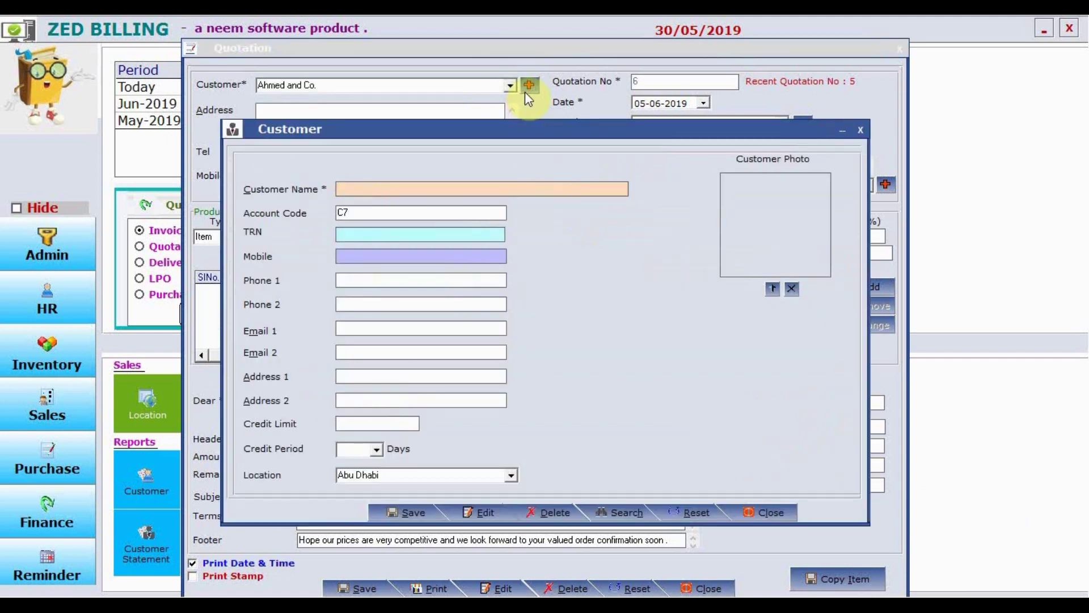
pyautogui.click(375, 229)
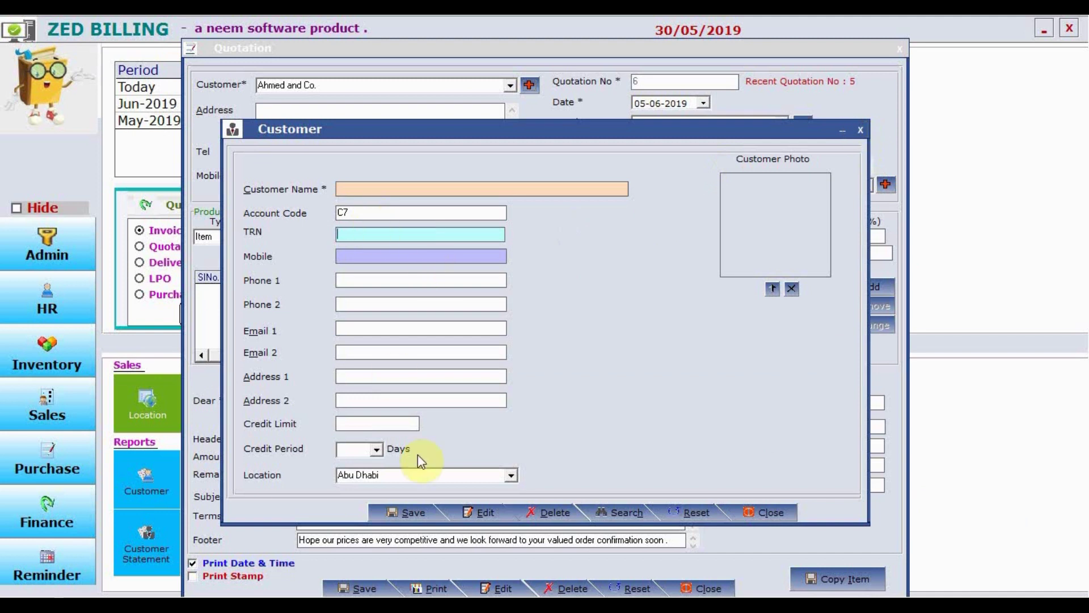
pyautogui.click(379, 452)
pyautogui.click(369, 421)
pyautogui.write('5000')
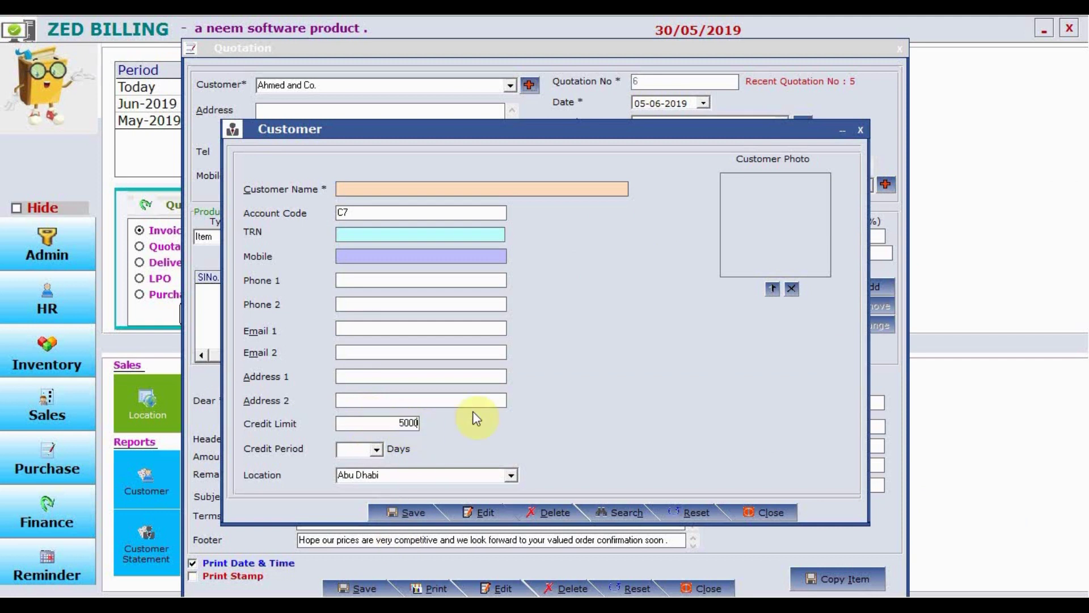
pyautogui.click(749, 514)
# Select Ahmed and Co. as the quotation's customer and add item 1002, RAM 2 GB, with quantity 1 and unit price 180
pyautogui.click(510, 86)
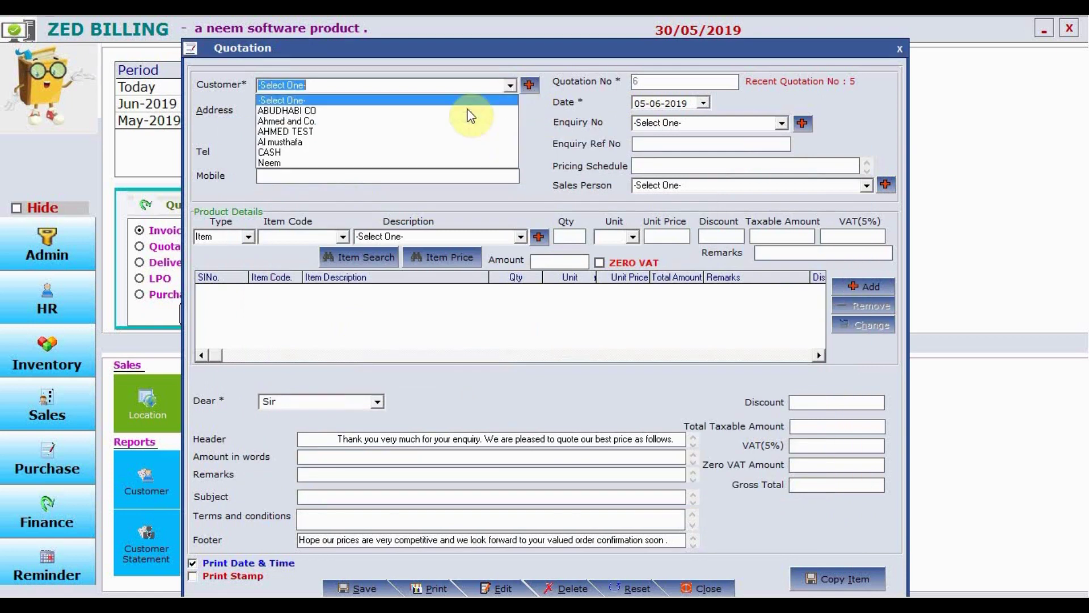
pyautogui.click(449, 121)
pyautogui.click(343, 238)
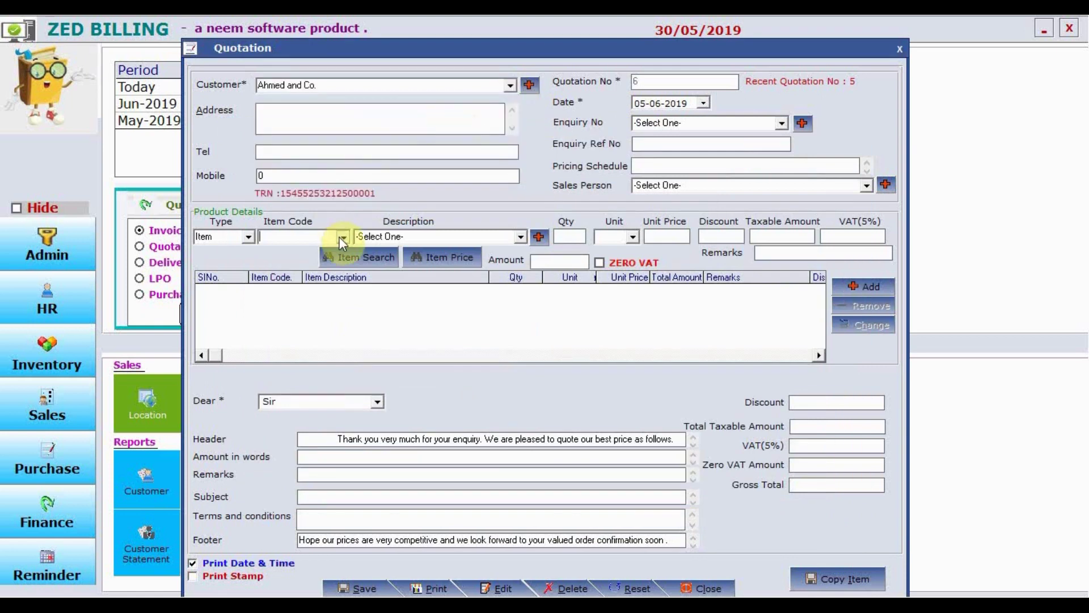
pyautogui.click(298, 264)
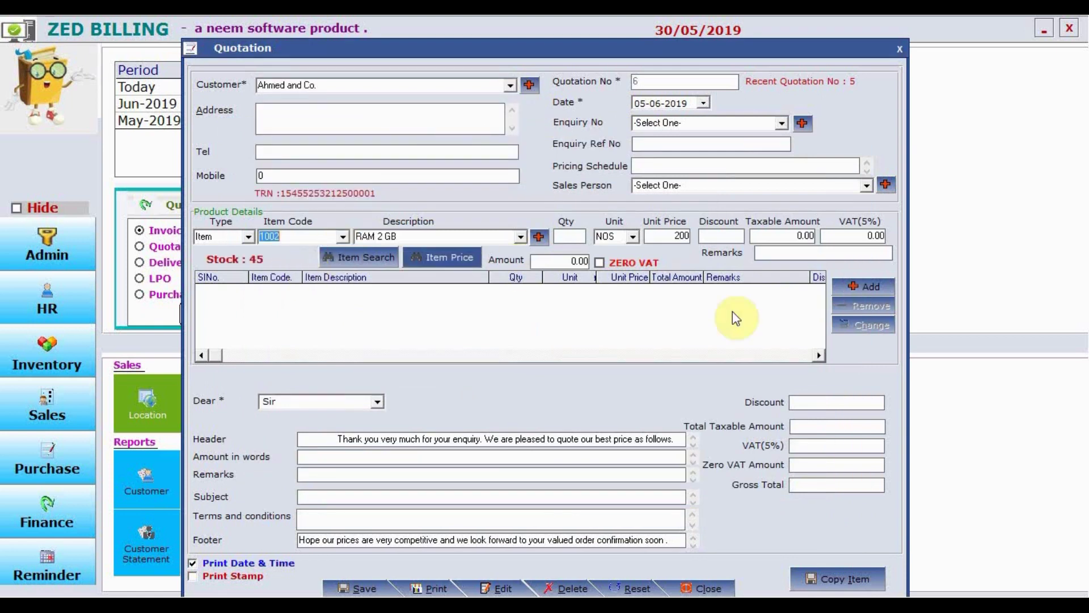
pyautogui.click(570, 237)
pyautogui.write('1')
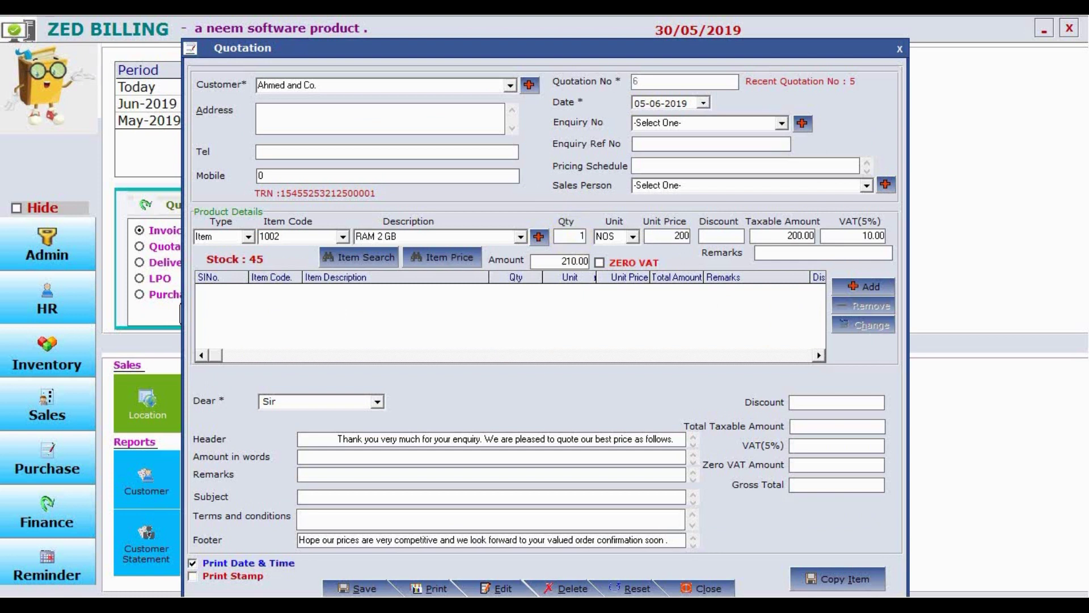
pyautogui.moveTo(674, 235); pyautogui.dragTo(735, 237)
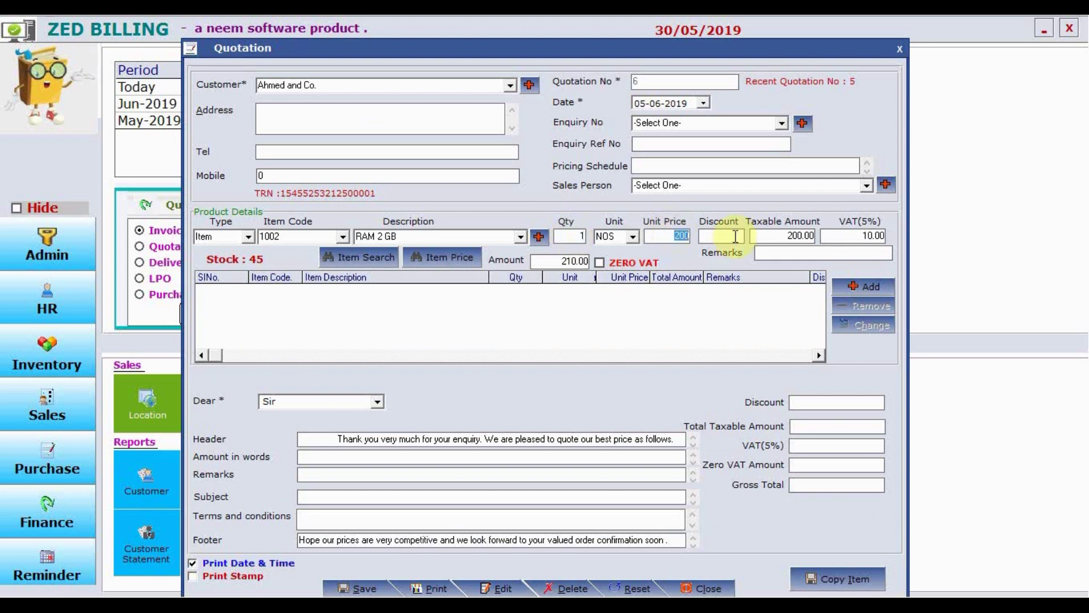
pyautogui.write('180')
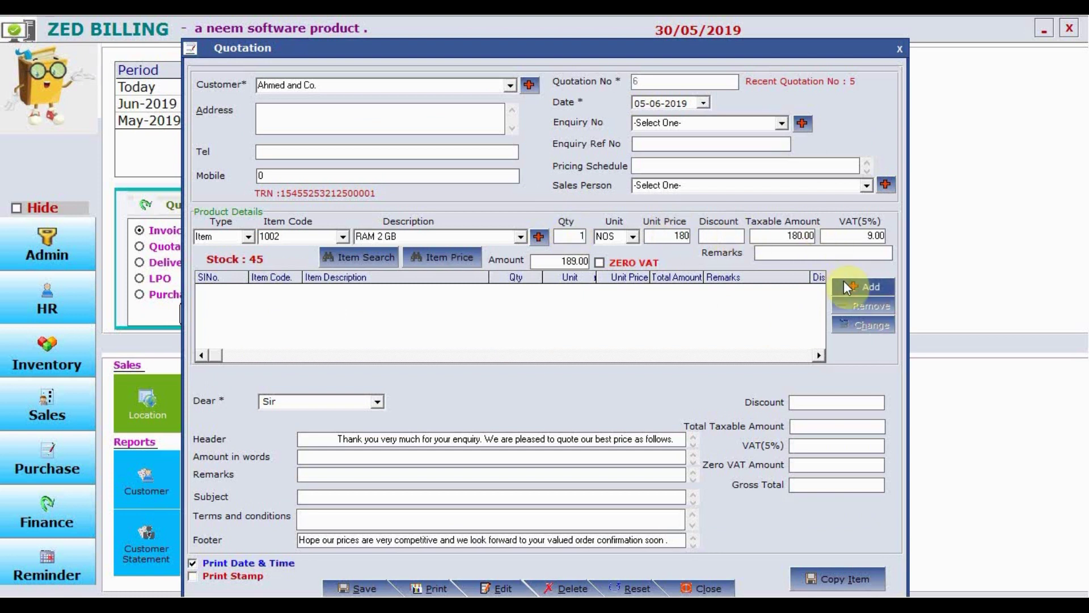
pyautogui.click(843, 286)
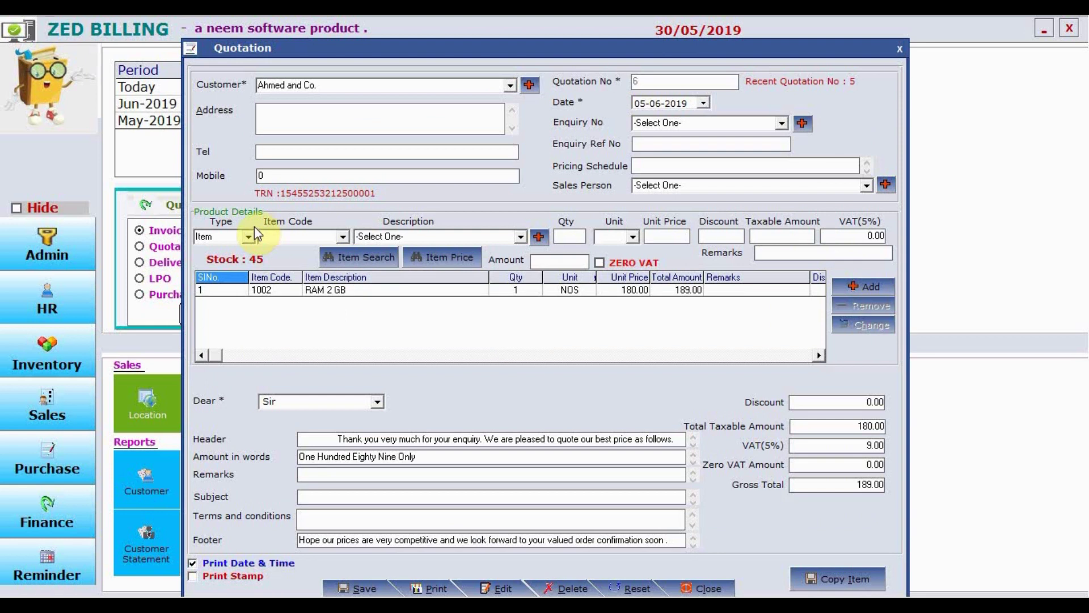
# Add a service line described as "installation" to the quotation with quantity 1 and unit price 1000
pyautogui.click(244, 241)
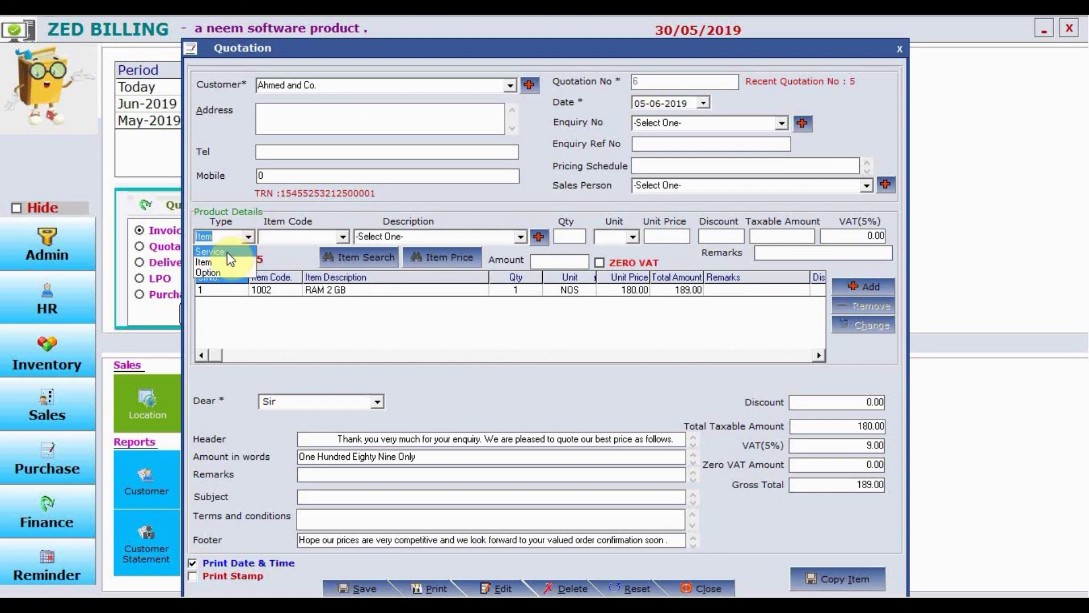
pyautogui.click(227, 252)
pyautogui.click(332, 235)
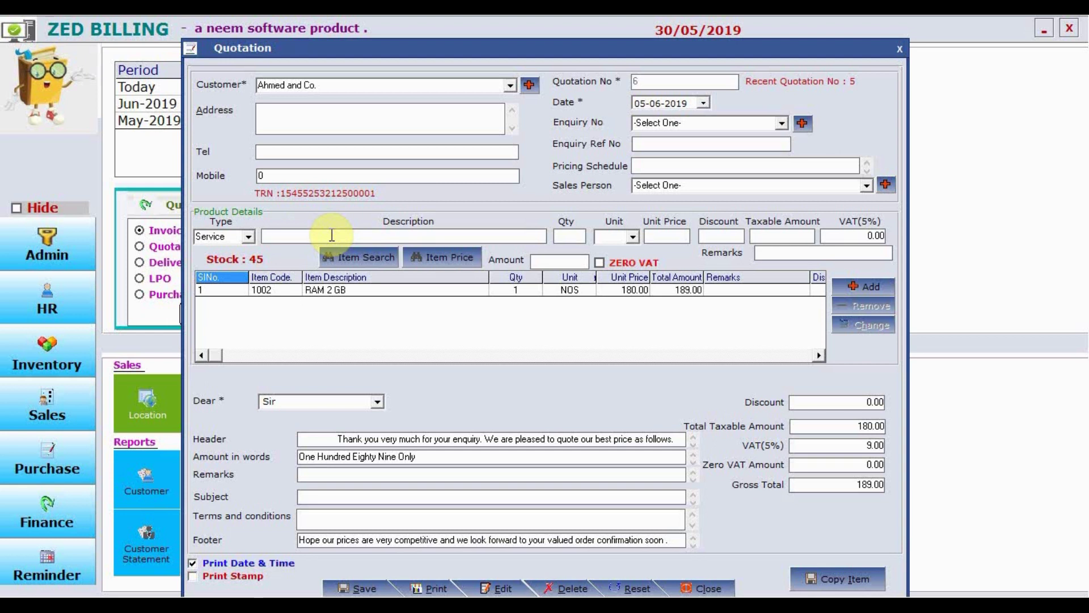
pyautogui.write('installation')
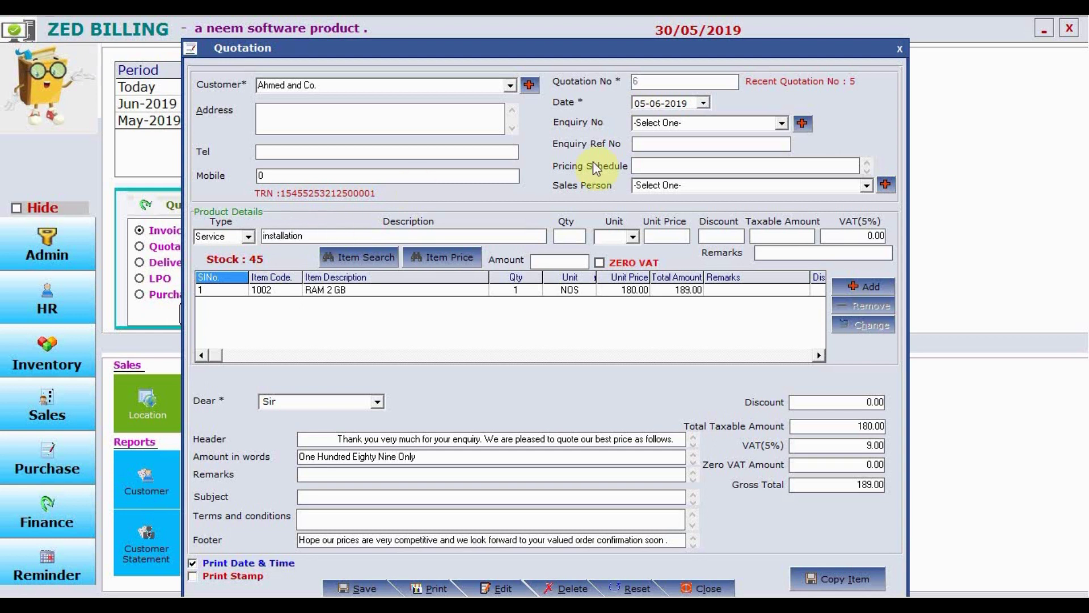
pyautogui.click(572, 236)
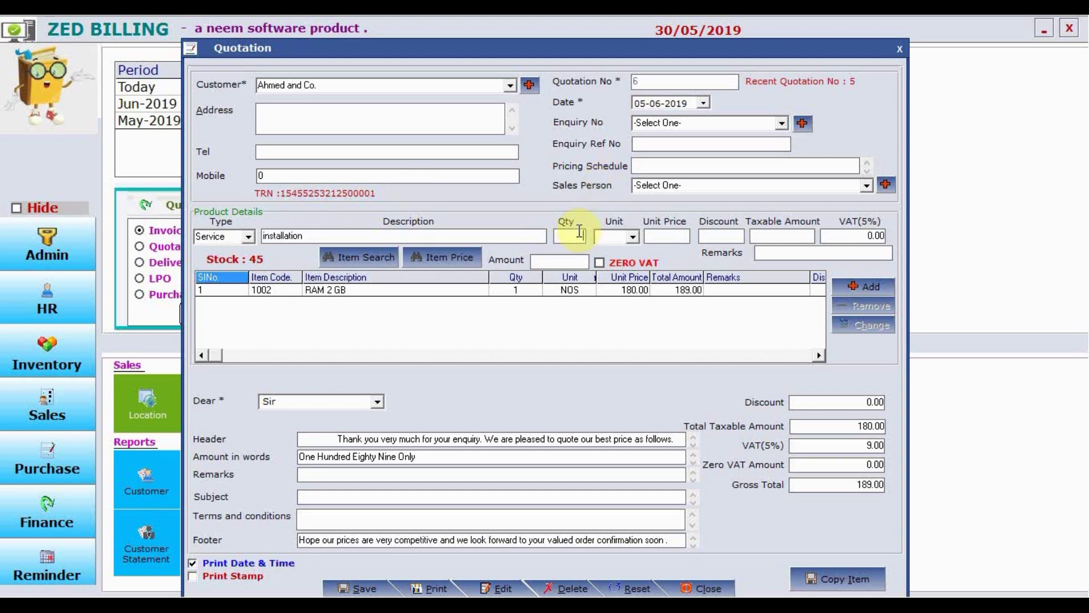
pyautogui.write('1')
pyautogui.click(661, 236)
pyautogui.write('1')
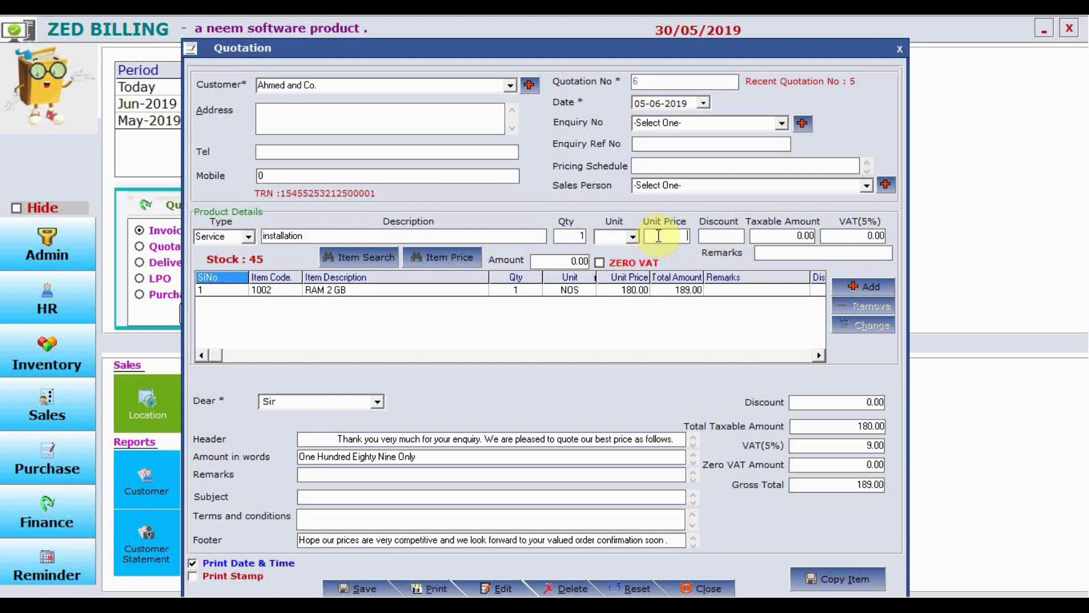
pyautogui.write('000')
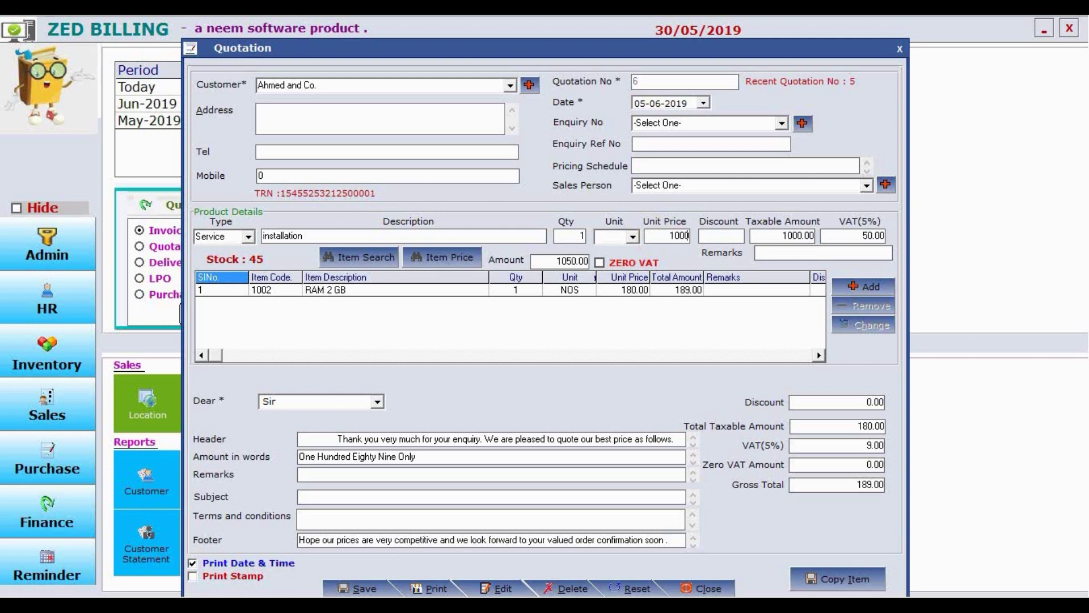
pyautogui.click(876, 284)
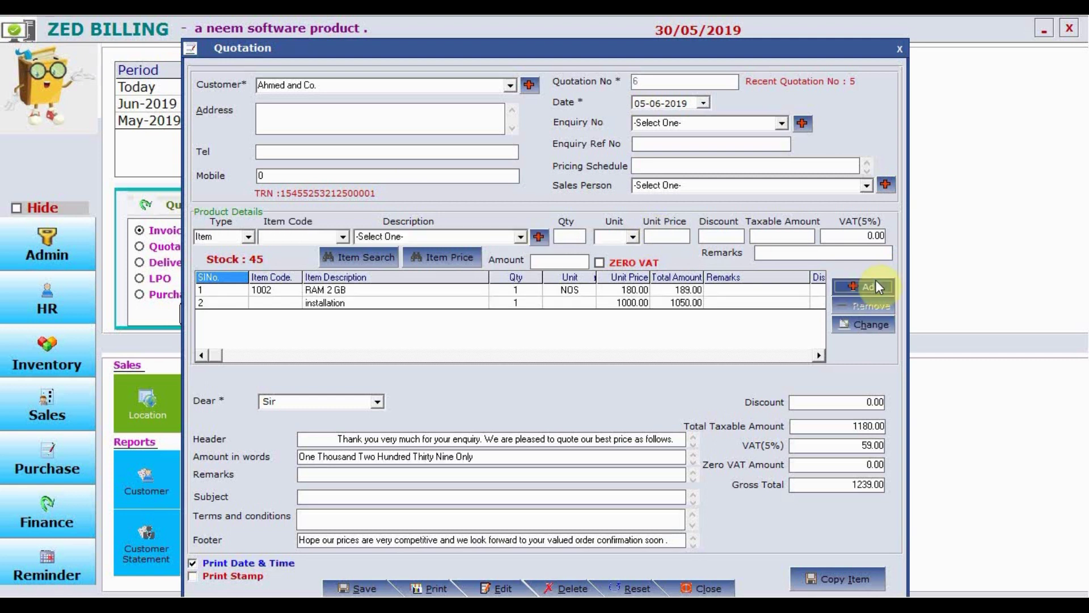
# Search the saved quotations of all customers with the date filter turned off
pyautogui.click(477, 589)
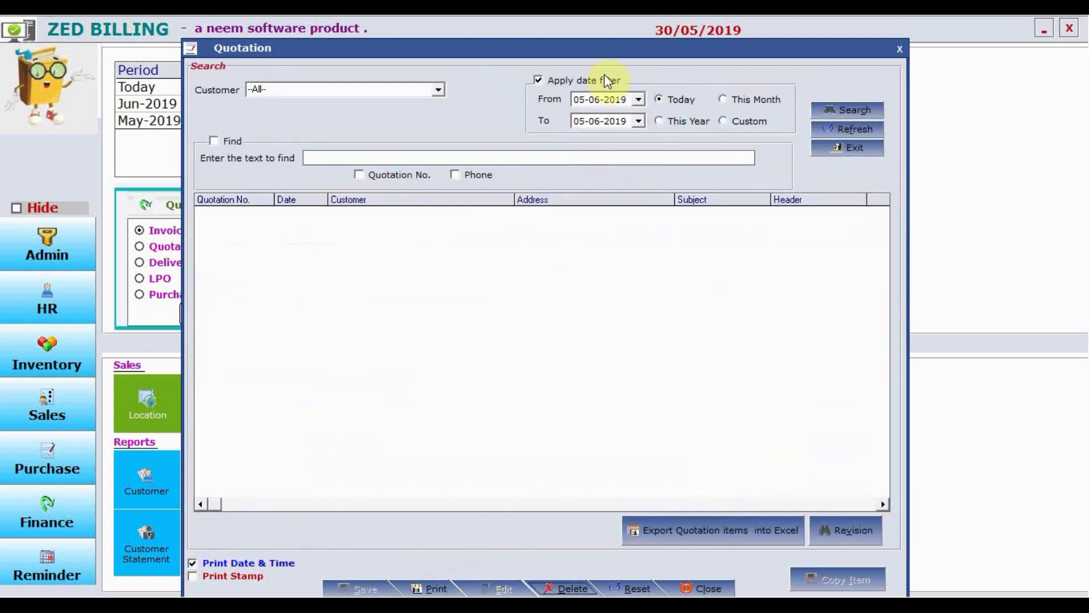
pyautogui.click(598, 83)
pyautogui.click(874, 110)
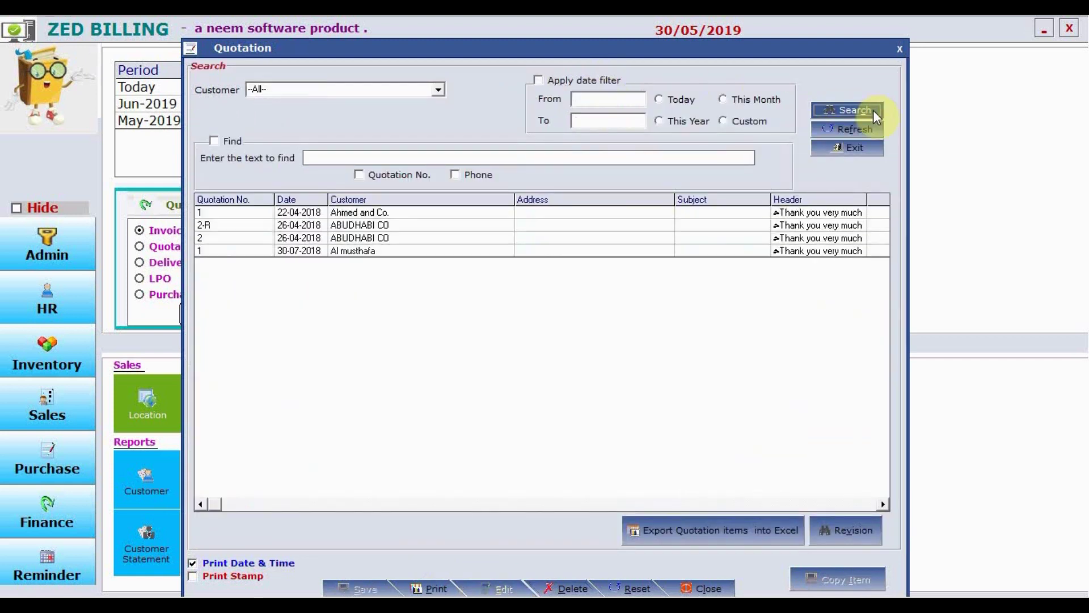
# View the print preview of Ahmed and Co.'s quotation 3, and close both the preview and the quotation form
pyautogui.click(459, 265)
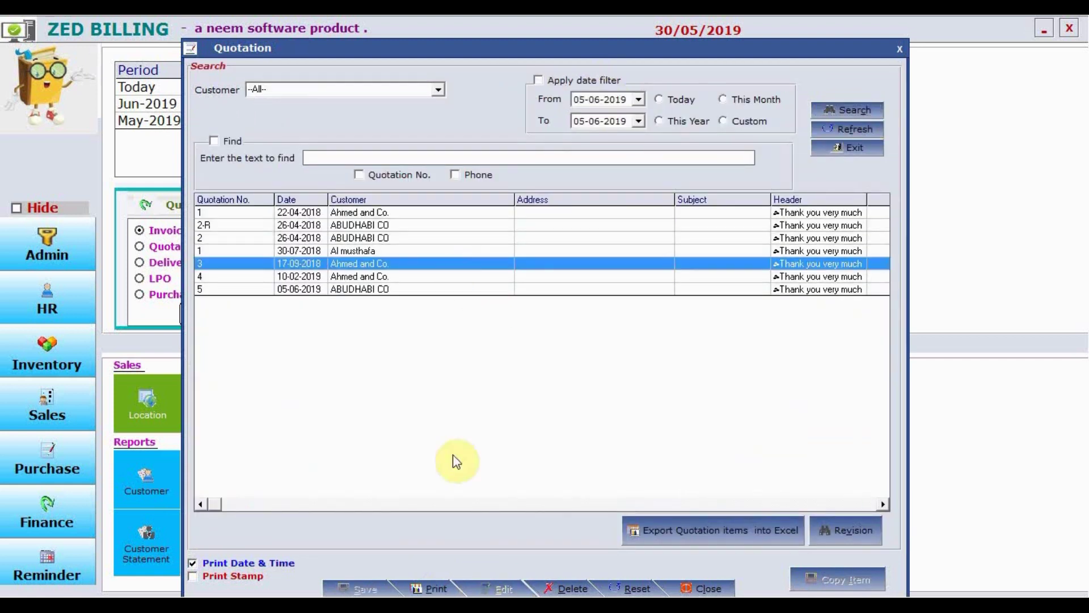
pyautogui.click(430, 588)
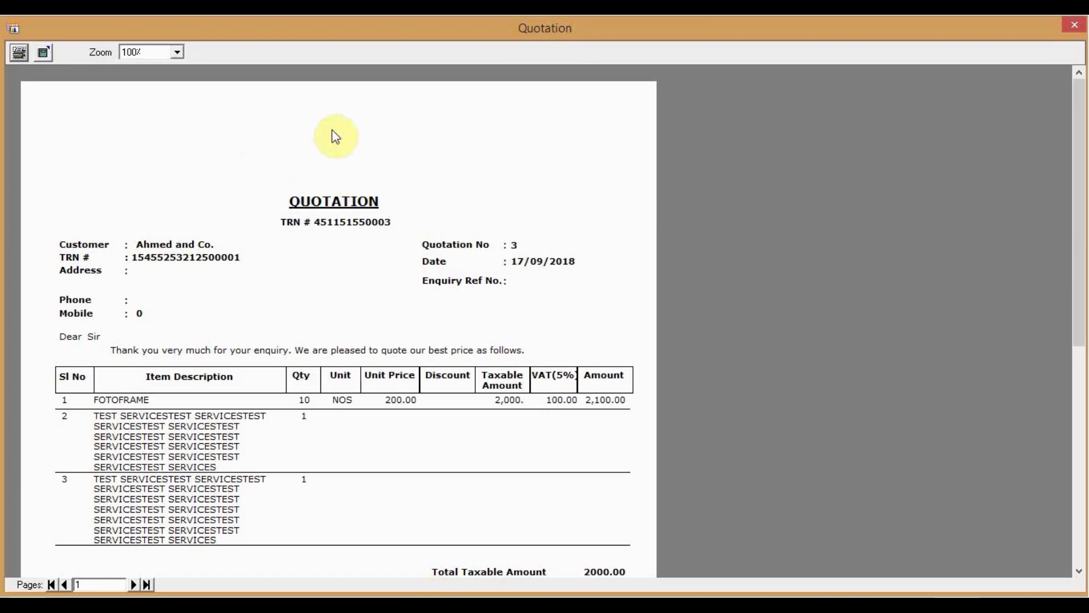
pyautogui.click(1074, 25)
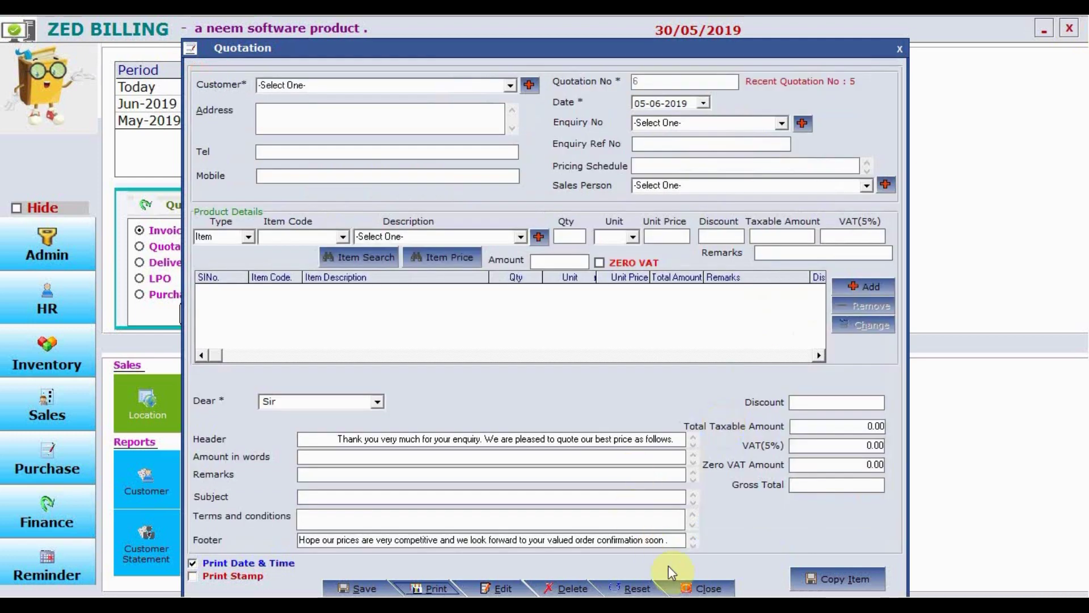
pyautogui.click(704, 590)
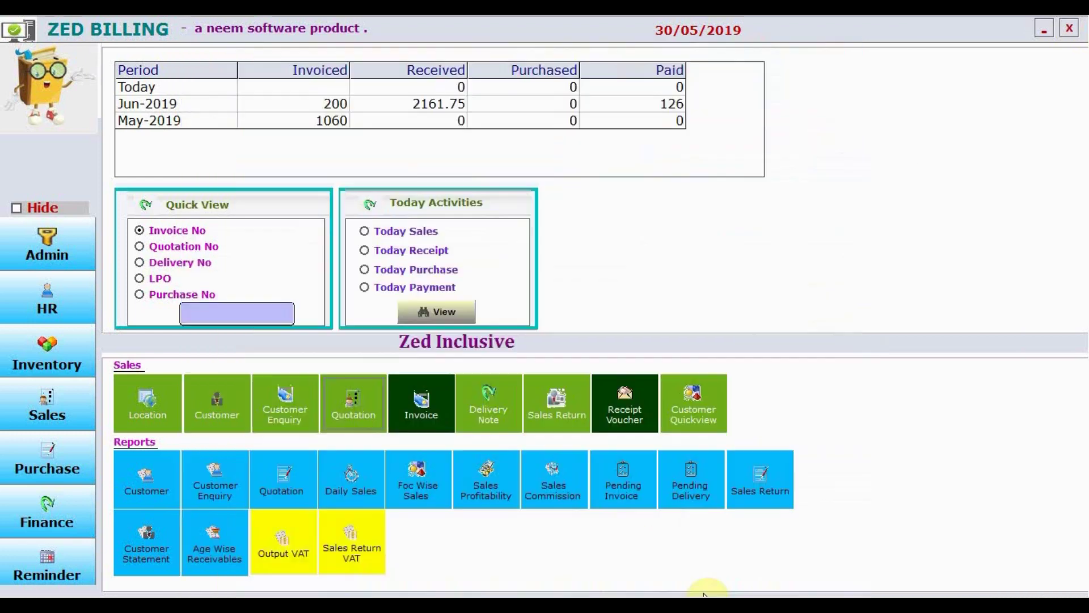
# Start an invoice for Ahmed and Co. from quotation 3, check the available delivery notes, and reset the form
pyautogui.click(407, 404)
pyautogui.click(397, 88)
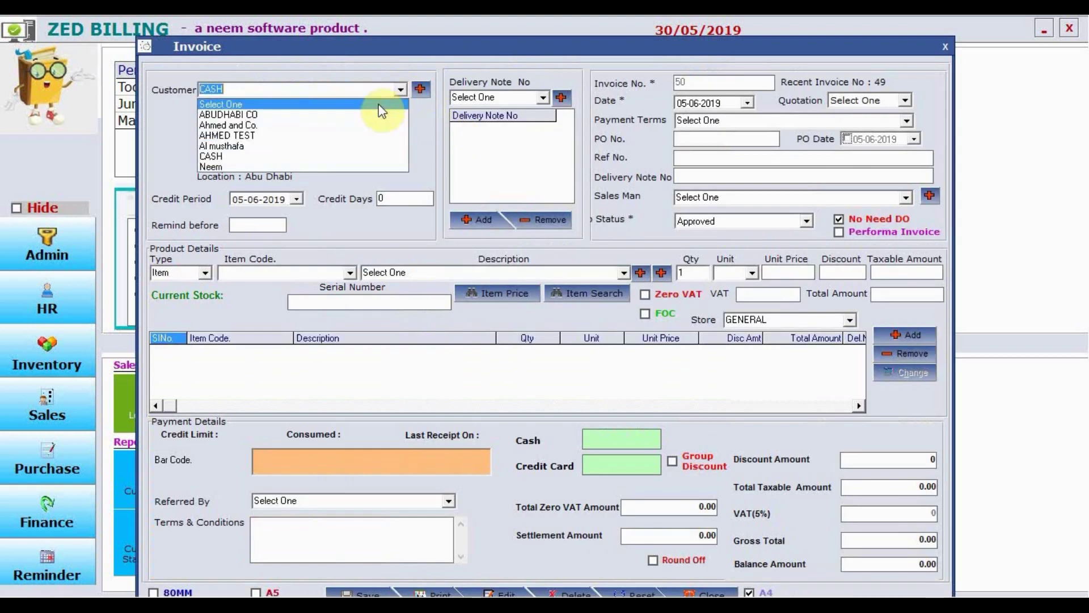
pyautogui.click(363, 125)
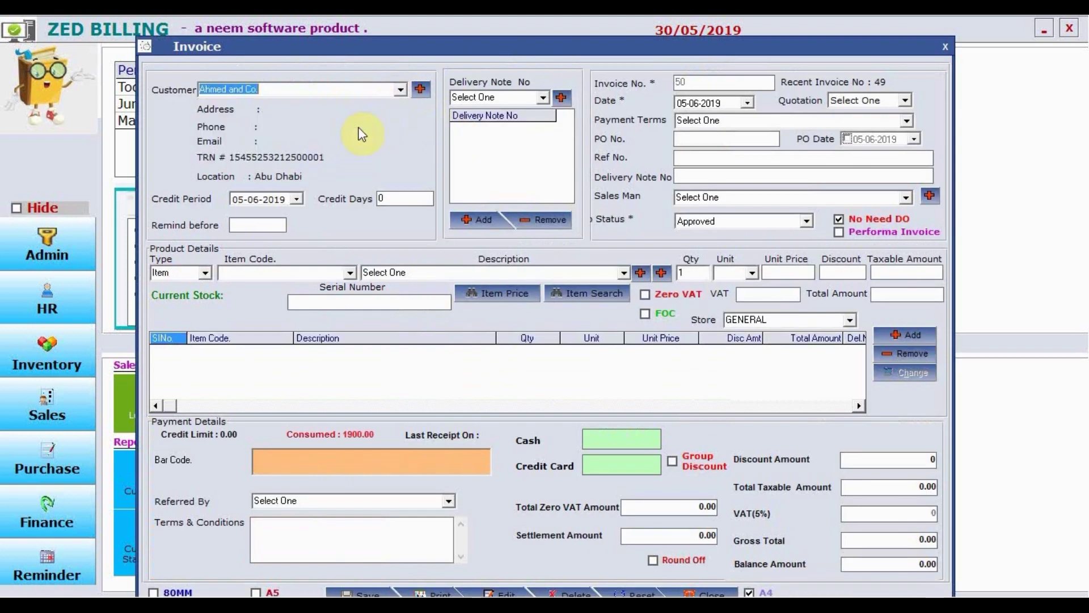
pyautogui.click(904, 102)
pyautogui.click(854, 126)
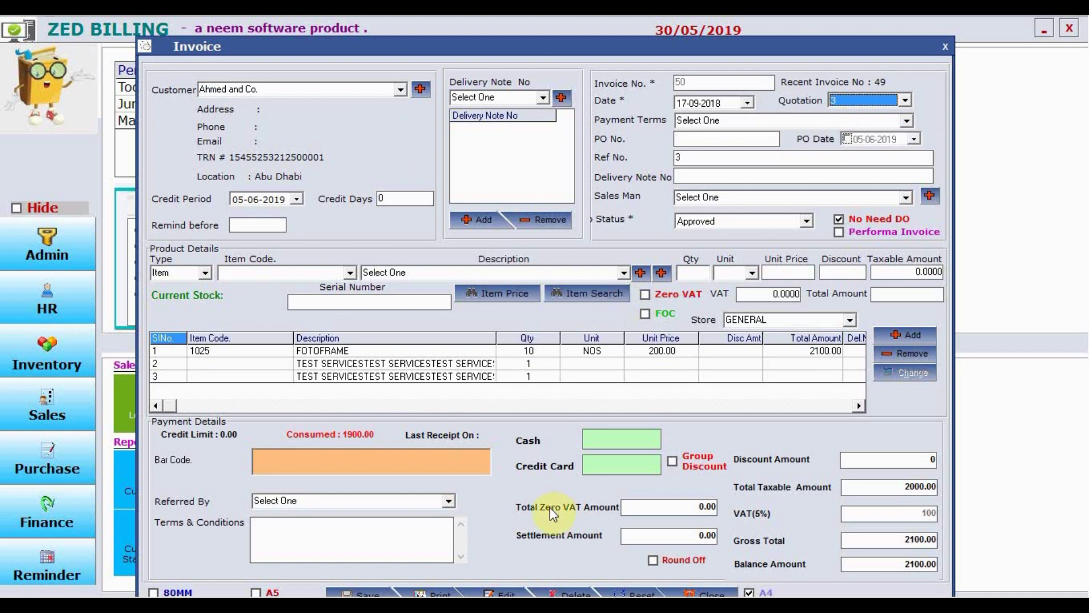
pyautogui.click(543, 99)
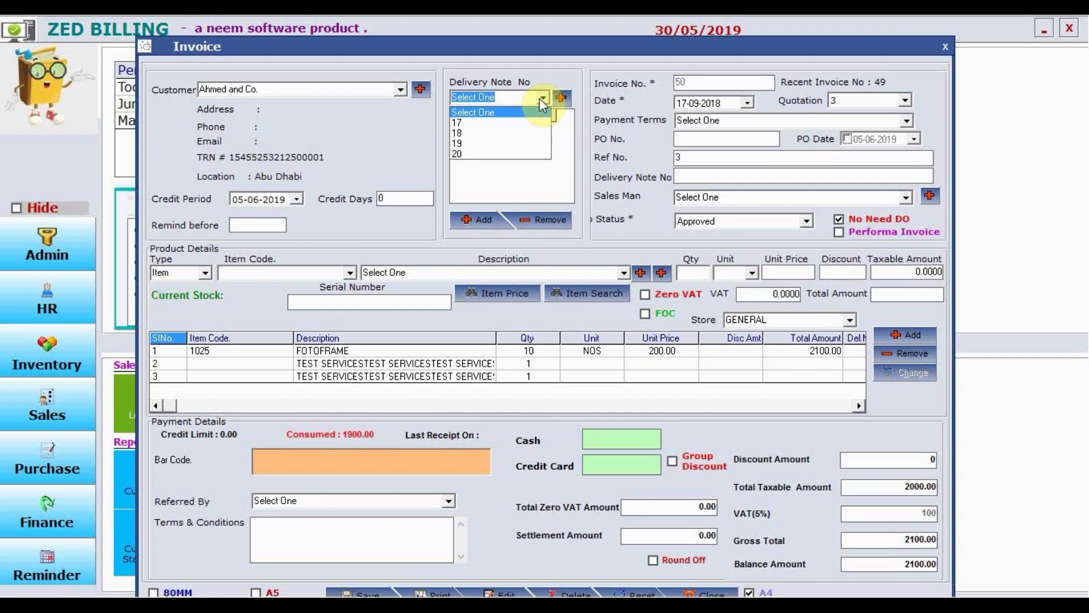
pyautogui.click(634, 593)
# Choose Ahmed and Co. as the invoice customer and add delivery notes 17, 18 and 19 to the invoice
pyautogui.click(400, 89)
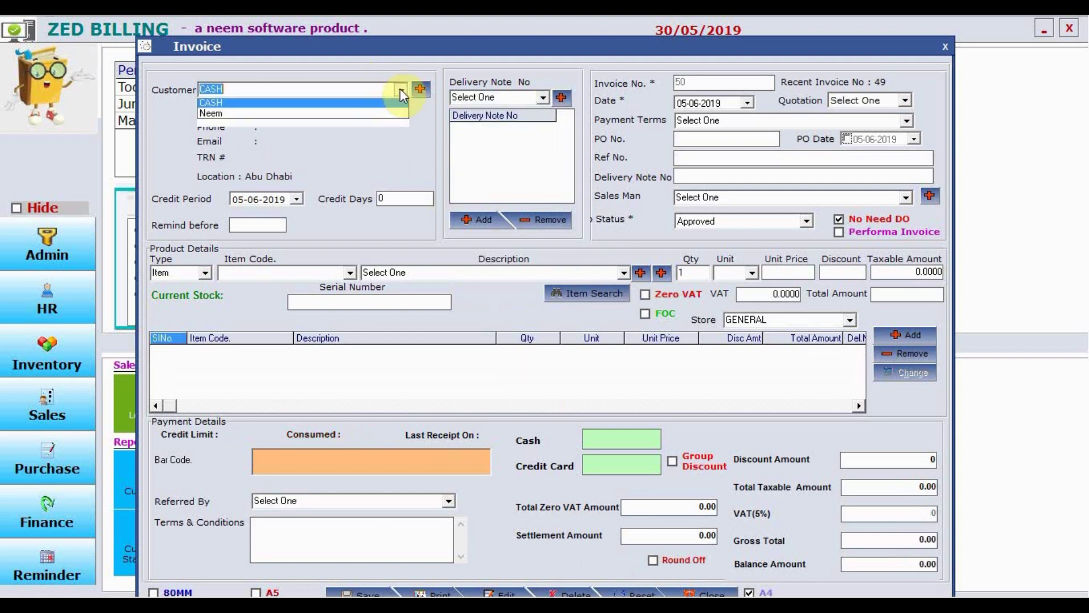
pyautogui.click(365, 122)
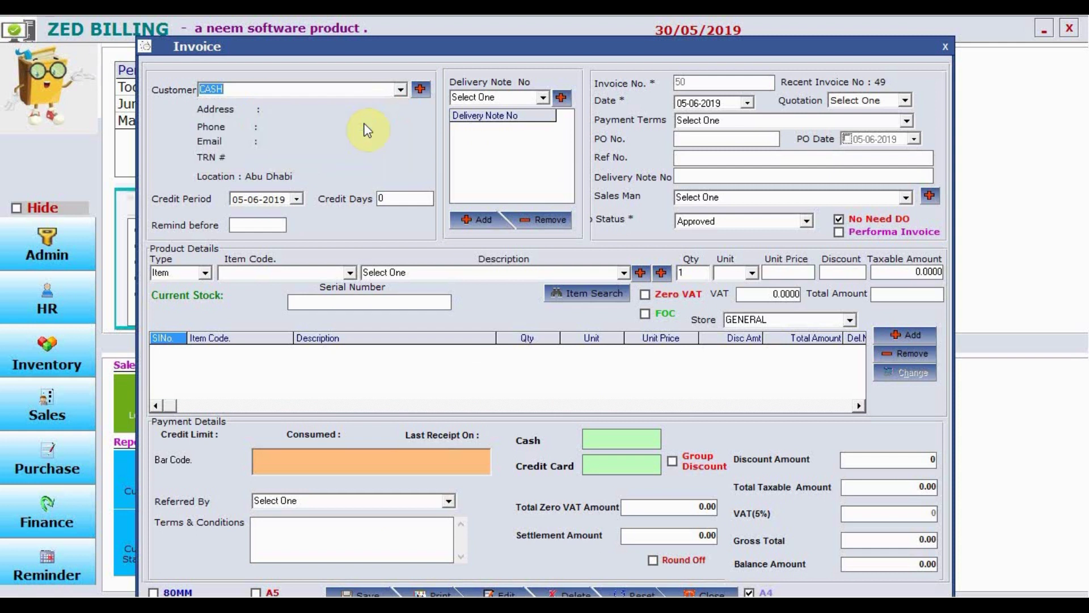
pyautogui.click(543, 97)
pyautogui.click(499, 122)
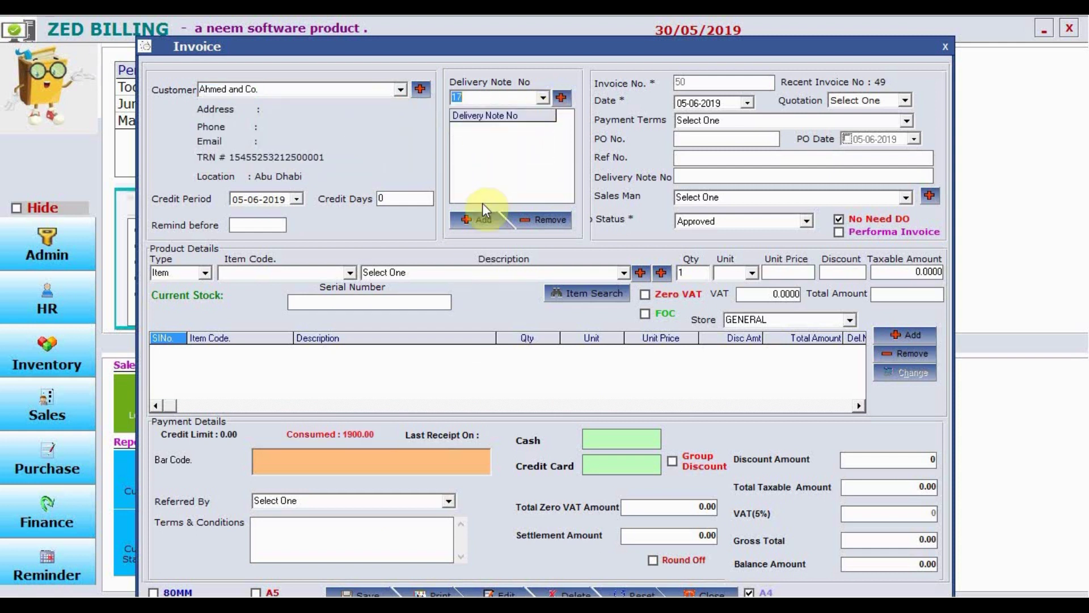
pyautogui.click(474, 221)
pyautogui.click(543, 97)
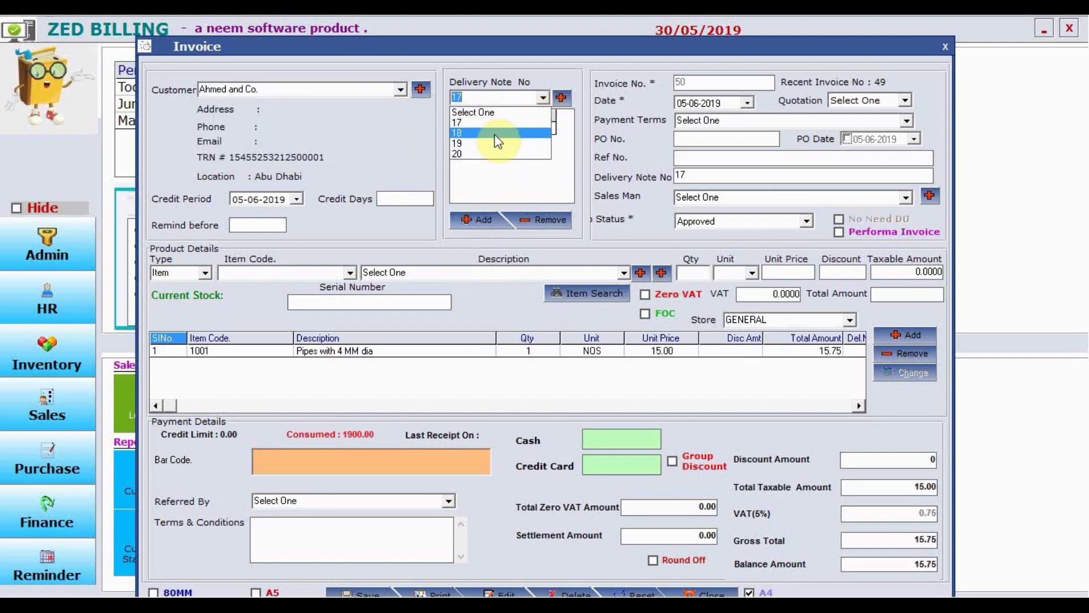
pyautogui.click(494, 135)
pyautogui.click(478, 212)
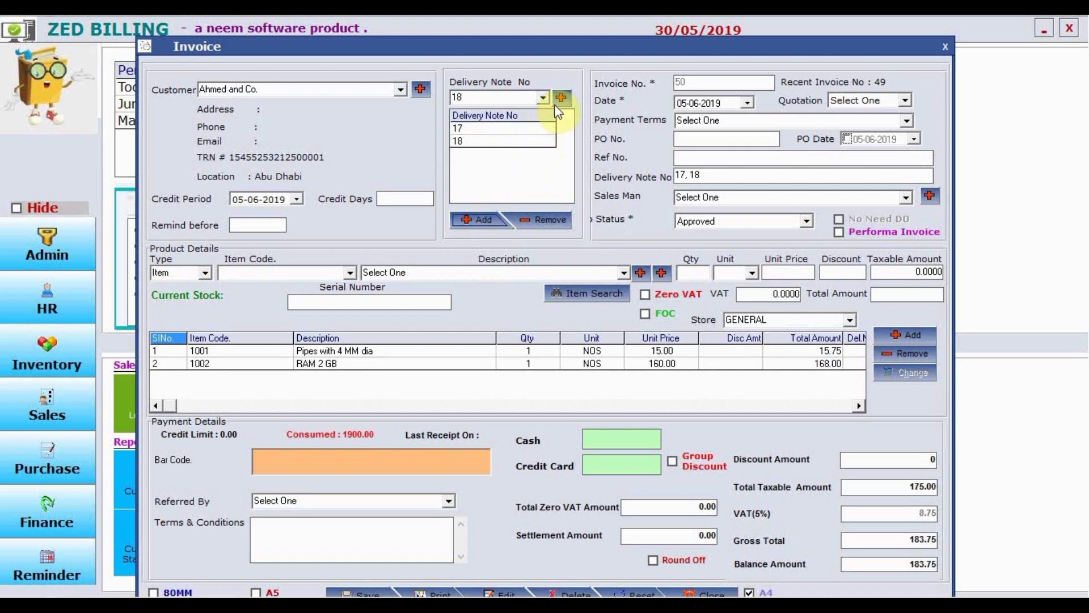
pyautogui.click(542, 97)
pyautogui.click(502, 141)
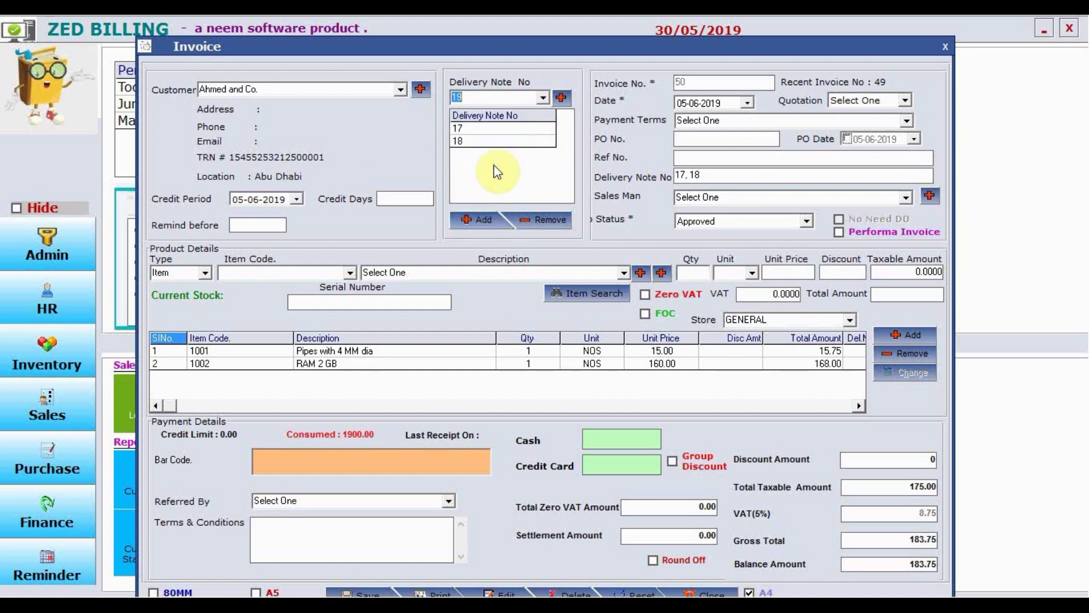
pyautogui.click(479, 216)
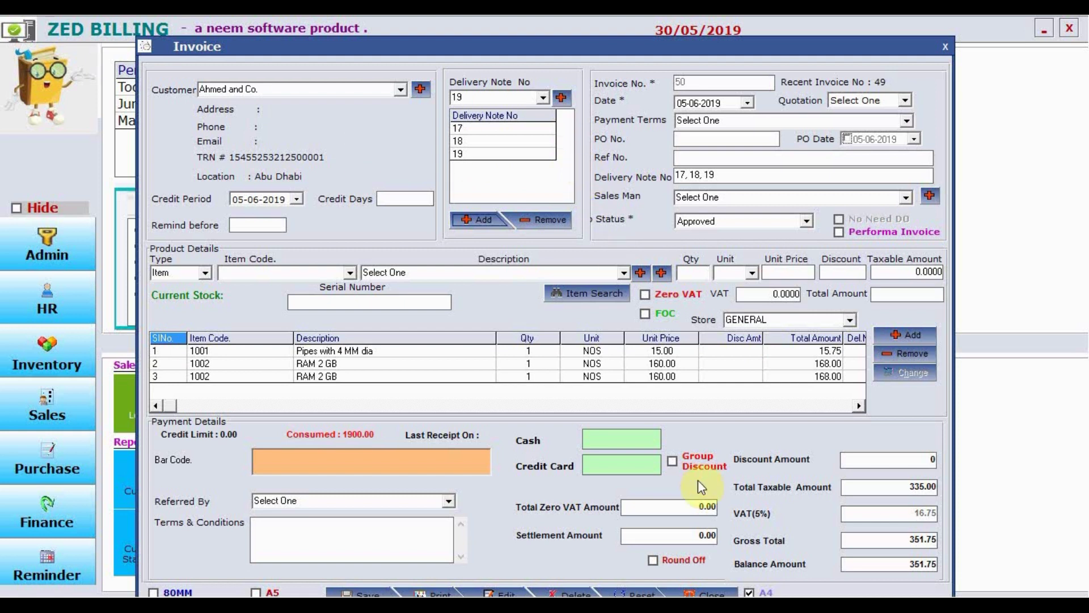
# Search the saved invoices of all customers, filtered to this year's dates
pyautogui.click(503, 593)
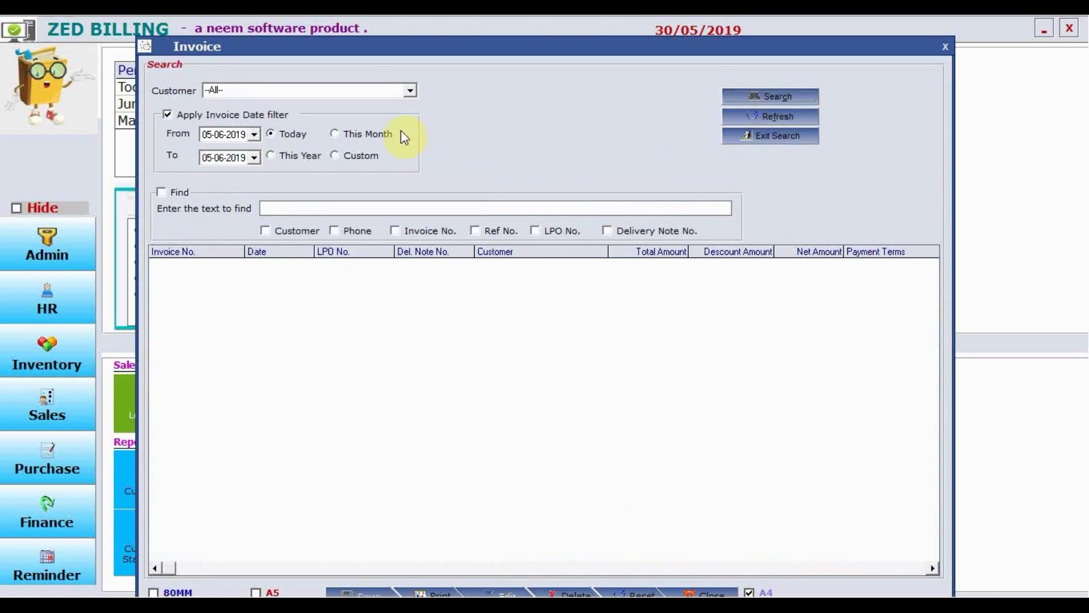
pyautogui.click(377, 134)
pyautogui.click(286, 155)
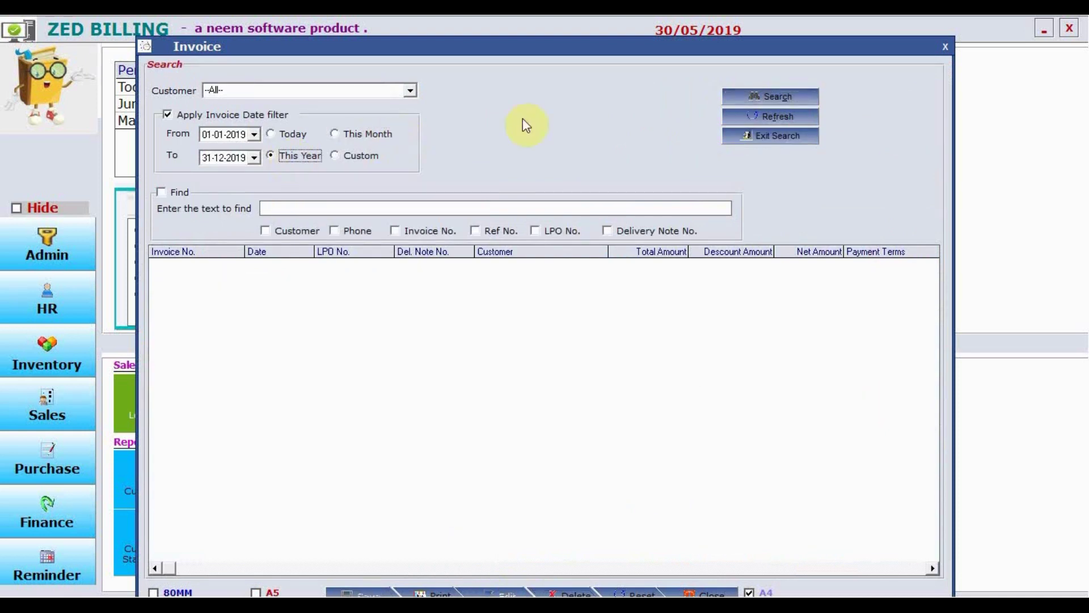
pyautogui.click(758, 91)
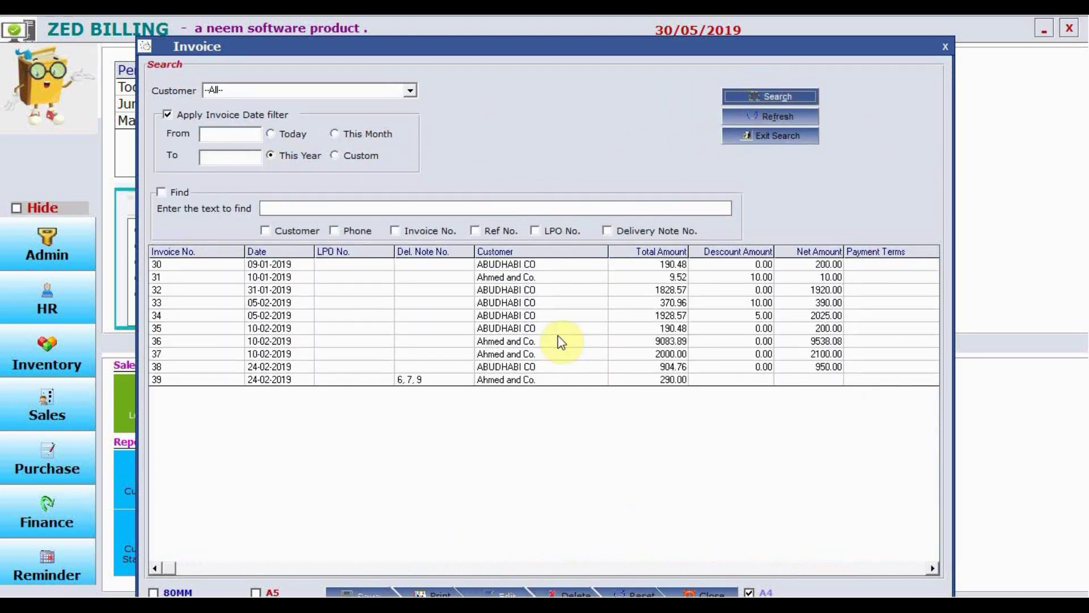
# View the print preview of invoice 39 for Ahmed and Co., and close both the preview and the invoice form
pyautogui.click(456, 383)
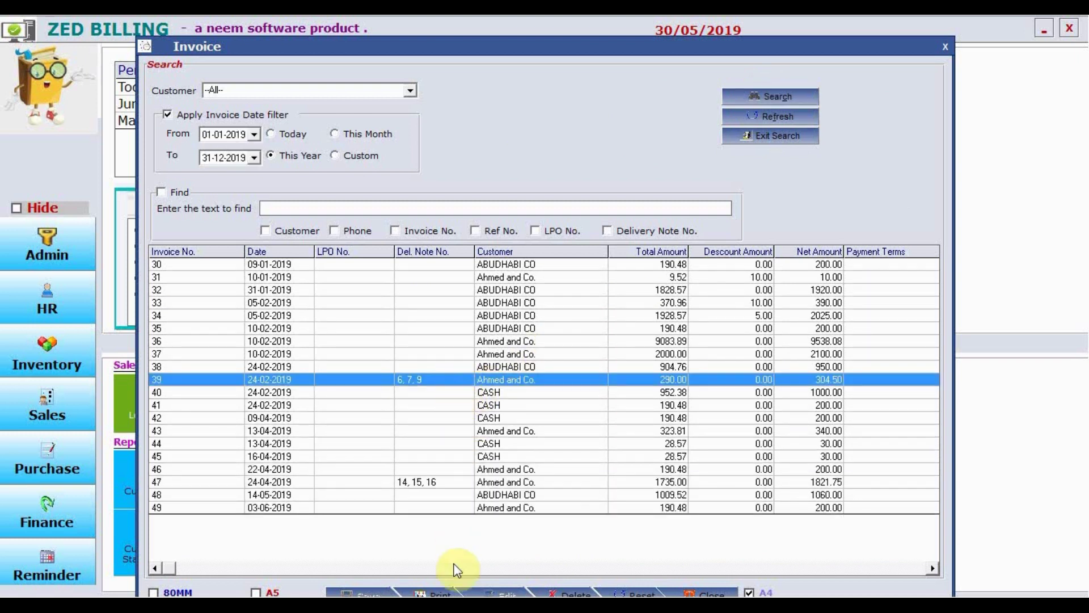
pyautogui.click(437, 593)
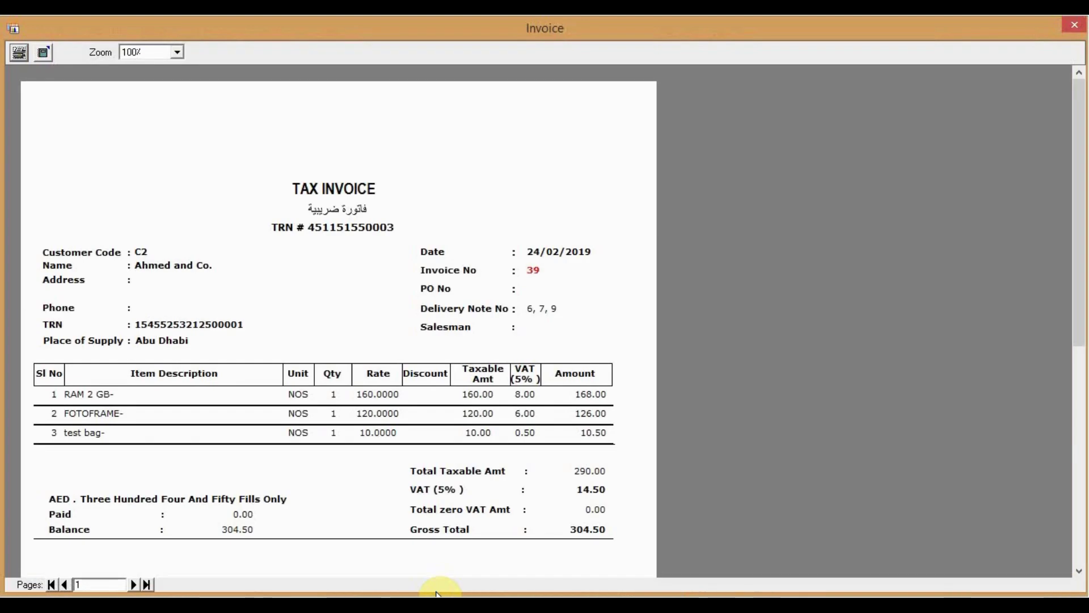
pyautogui.click(1074, 27)
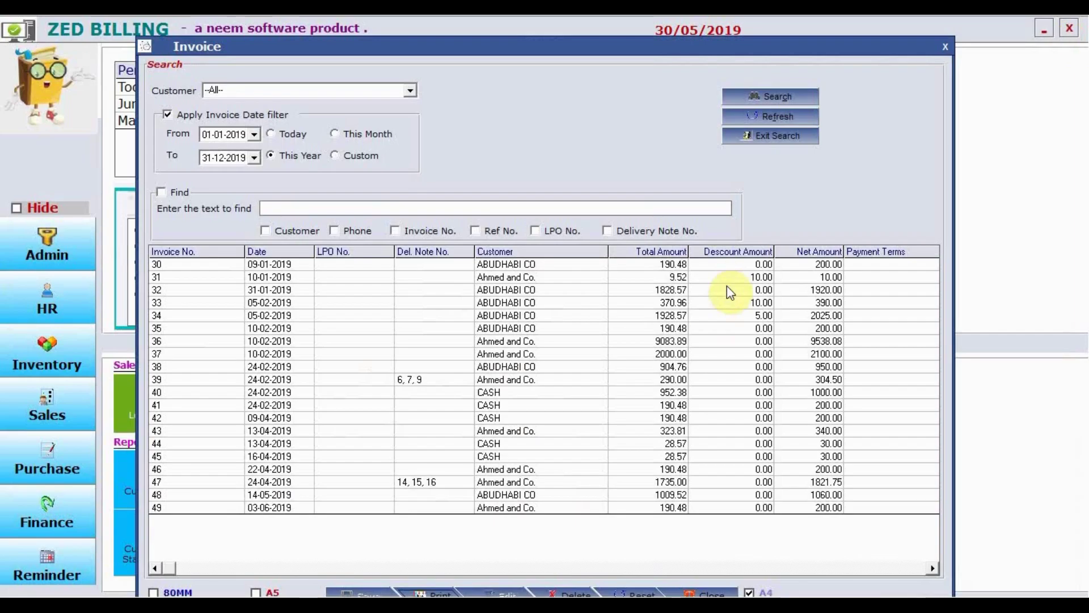
pyautogui.click(947, 47)
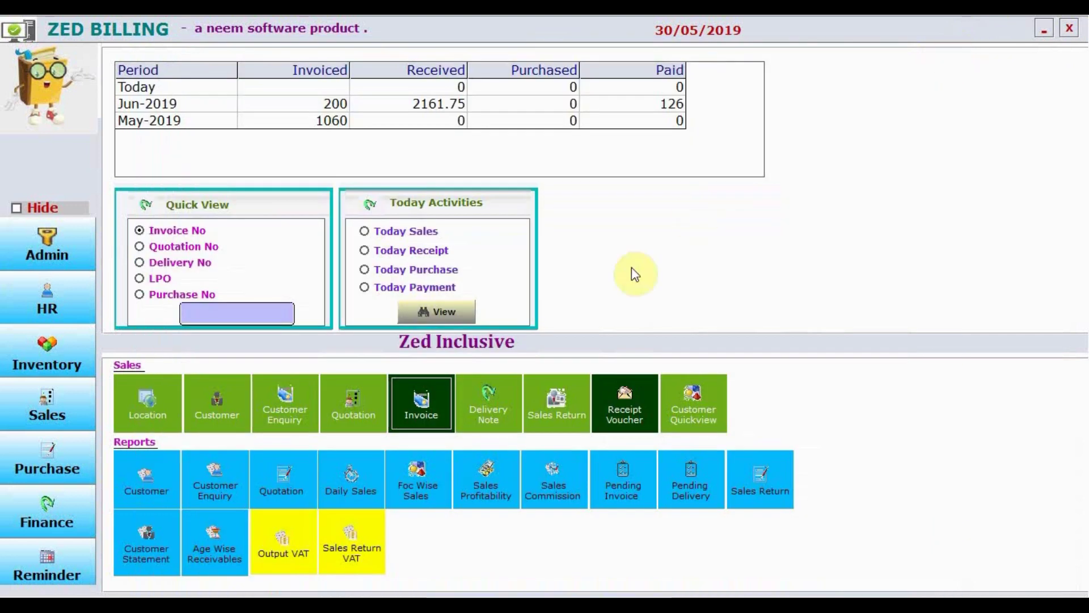
# Start a receipt voucher for ABUDHABI CO and check which invoices are available for payment
pyautogui.click(633, 396)
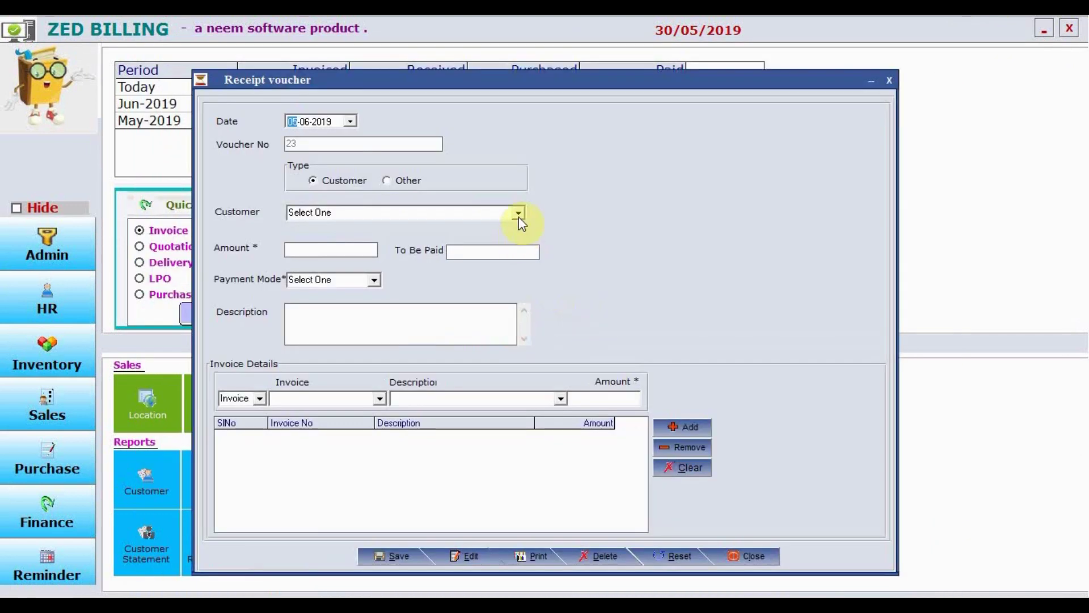
pyautogui.click(519, 213)
pyautogui.click(468, 238)
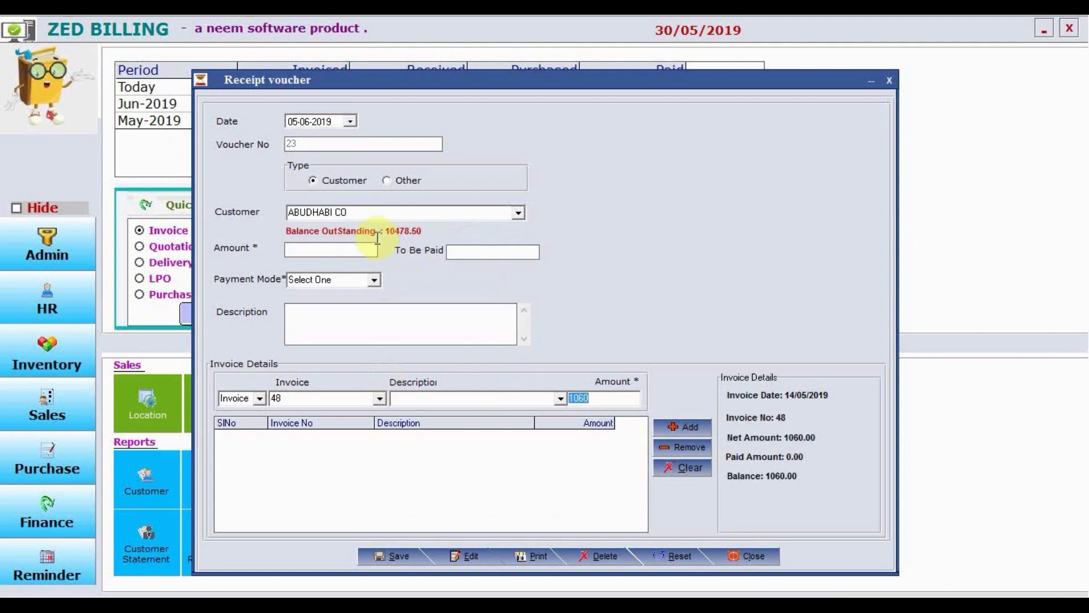
pyautogui.click(380, 398)
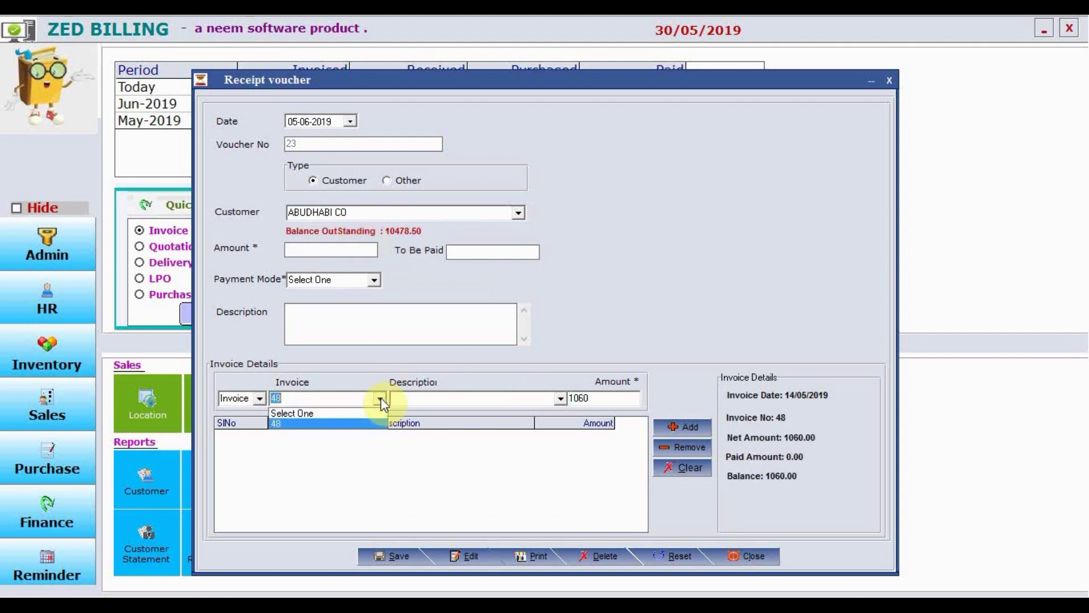
pyautogui.click(380, 401)
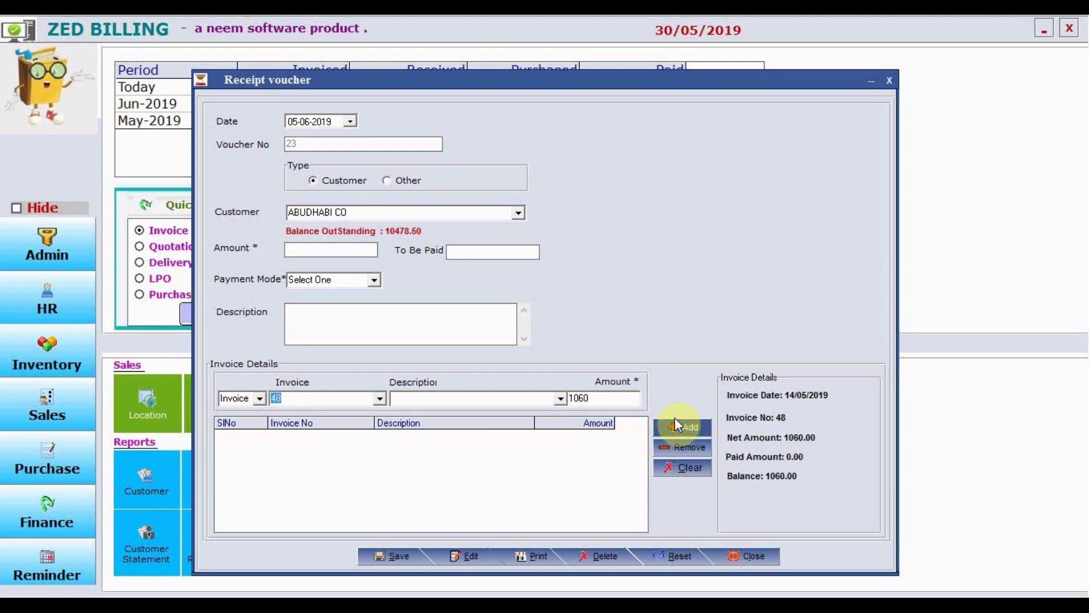
# Switch the receipt voucher to the customer listed just before CASH, and add invoices 1344 and 35224 at 1500 each
pyautogui.click(518, 214)
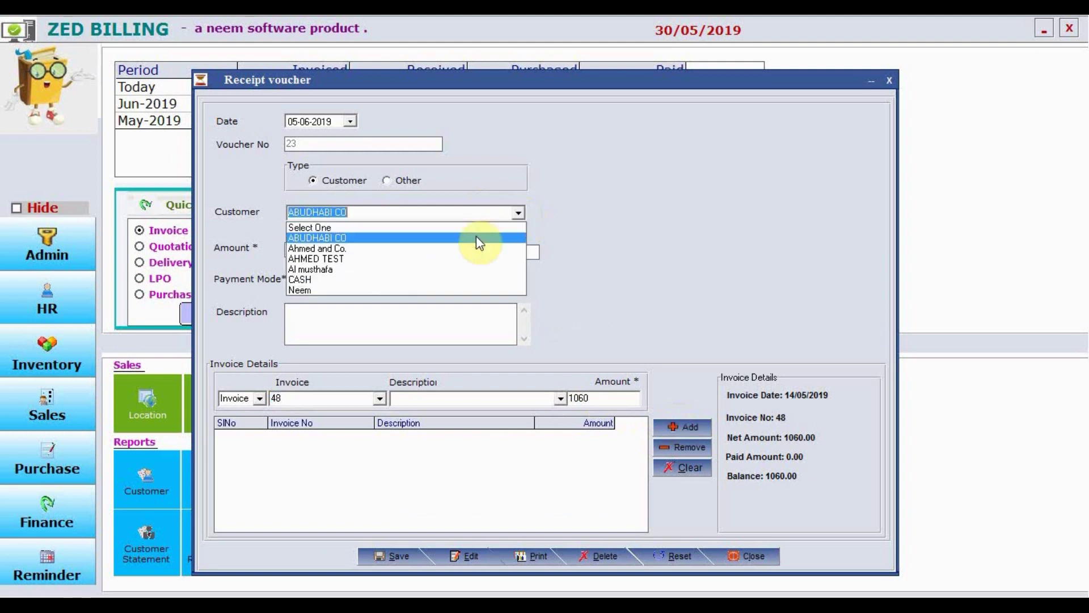
pyautogui.click(430, 271)
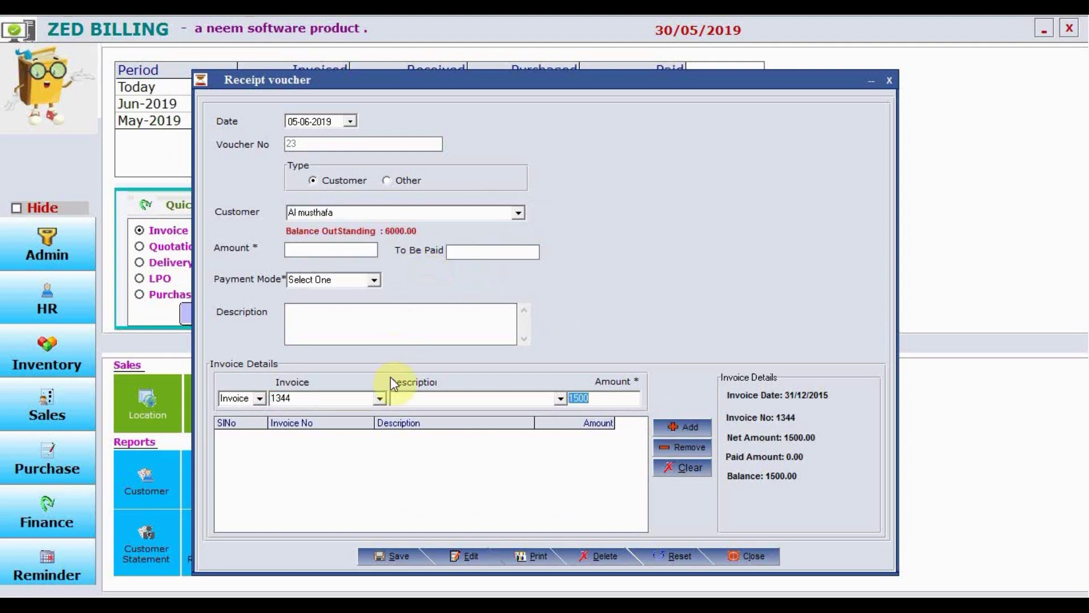
pyautogui.click(380, 400)
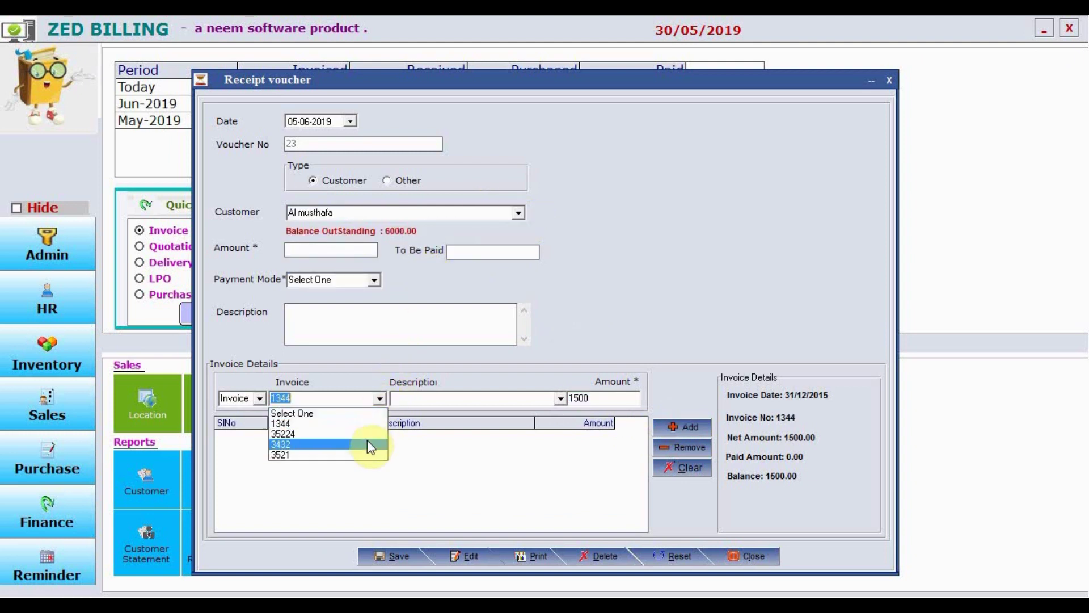
pyautogui.click(368, 424)
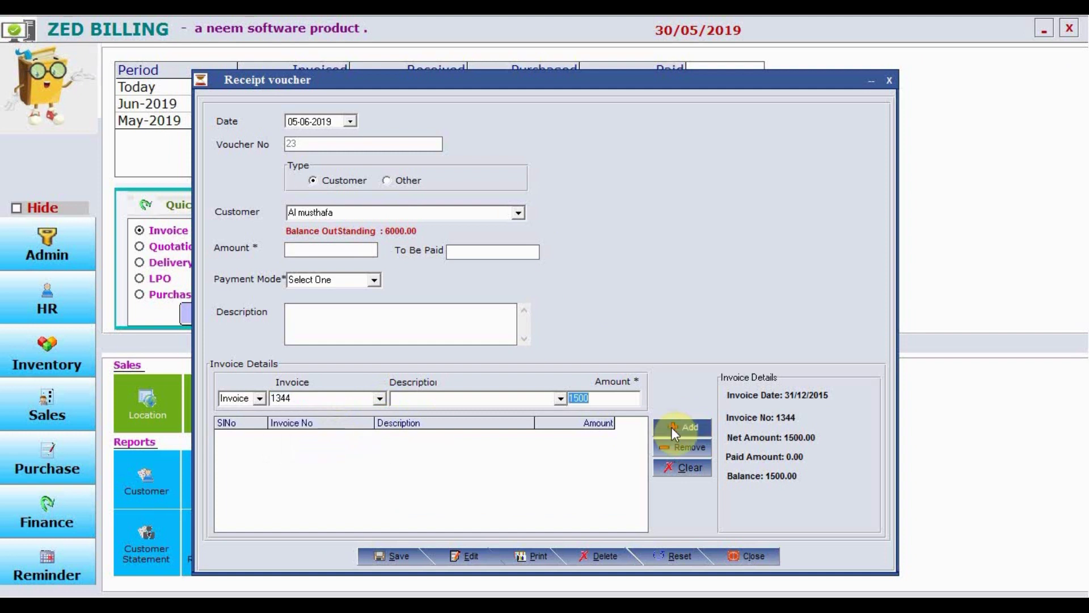
pyautogui.click(672, 426)
pyautogui.click(672, 427)
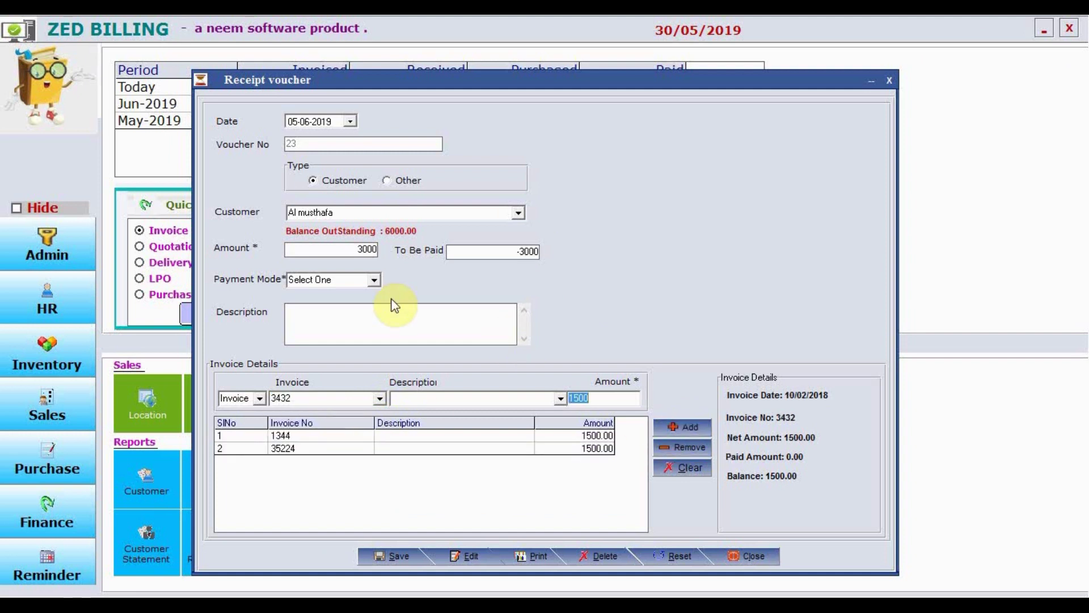
# Try Cheque as the voucher's payment mode, with RAK BANK as the company's own bank
pyautogui.click(374, 280)
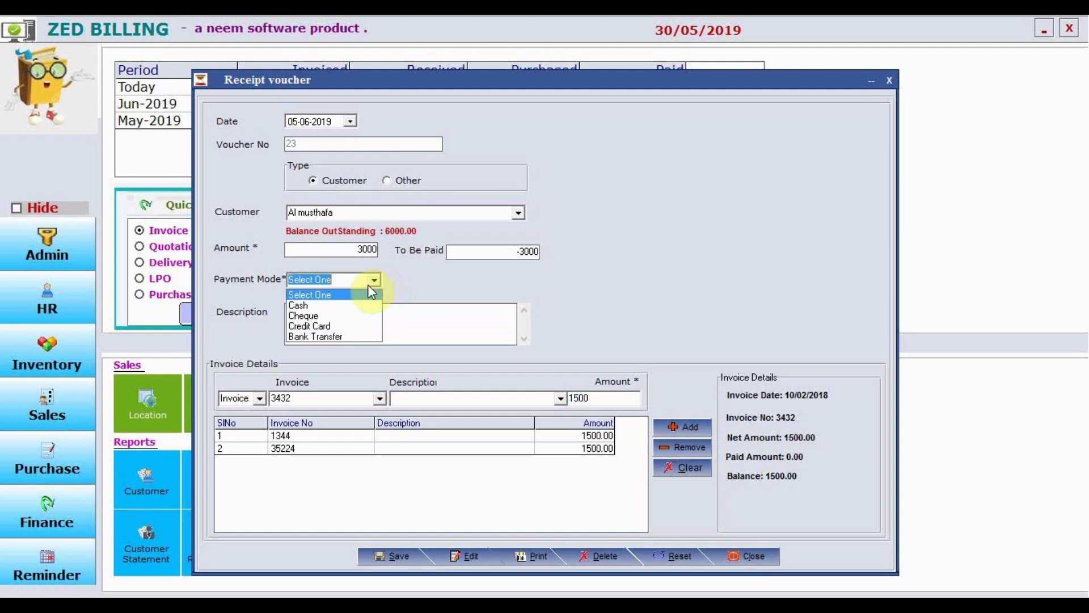
pyautogui.click(339, 315)
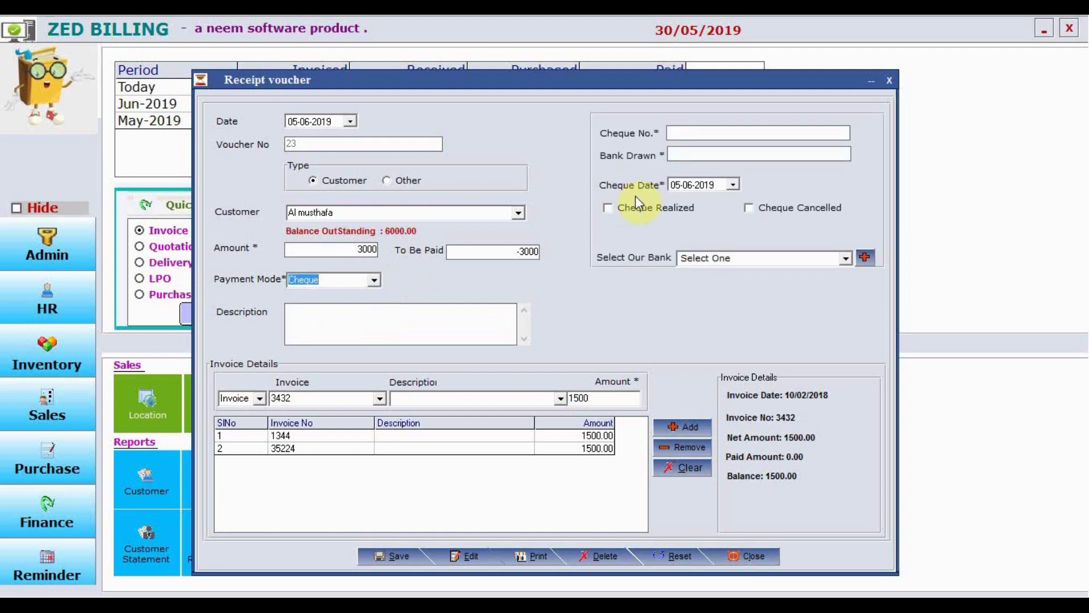
pyautogui.click(687, 135)
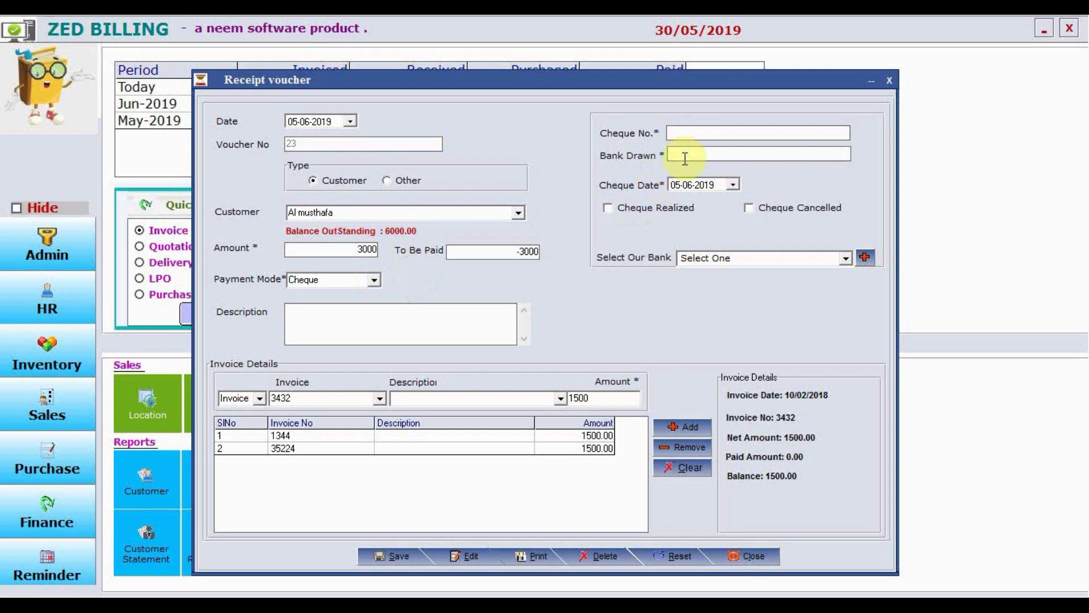
pyautogui.click(760, 258)
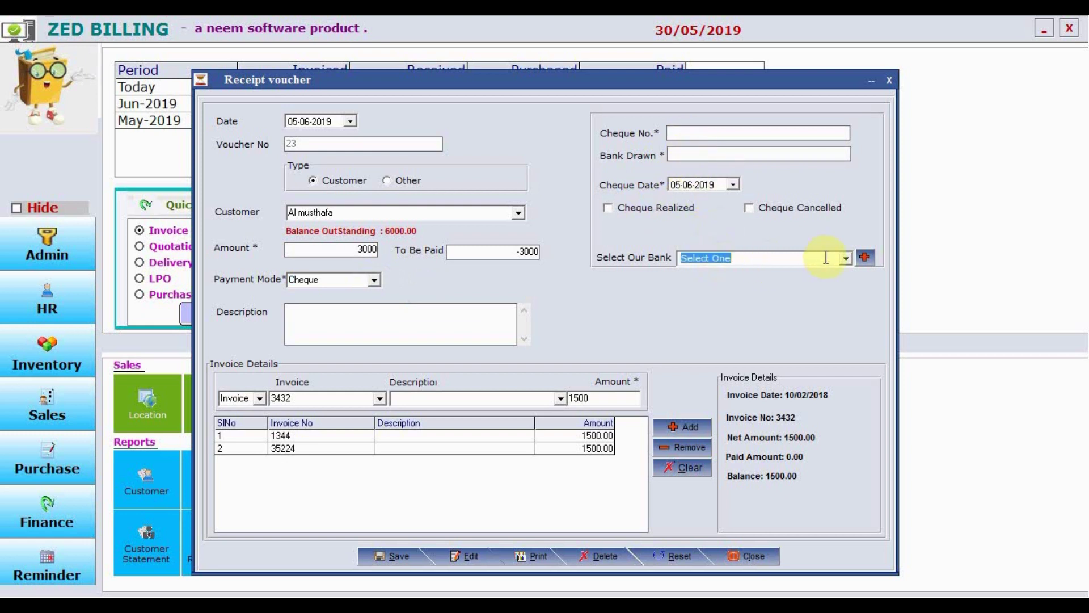
pyautogui.click(844, 260)
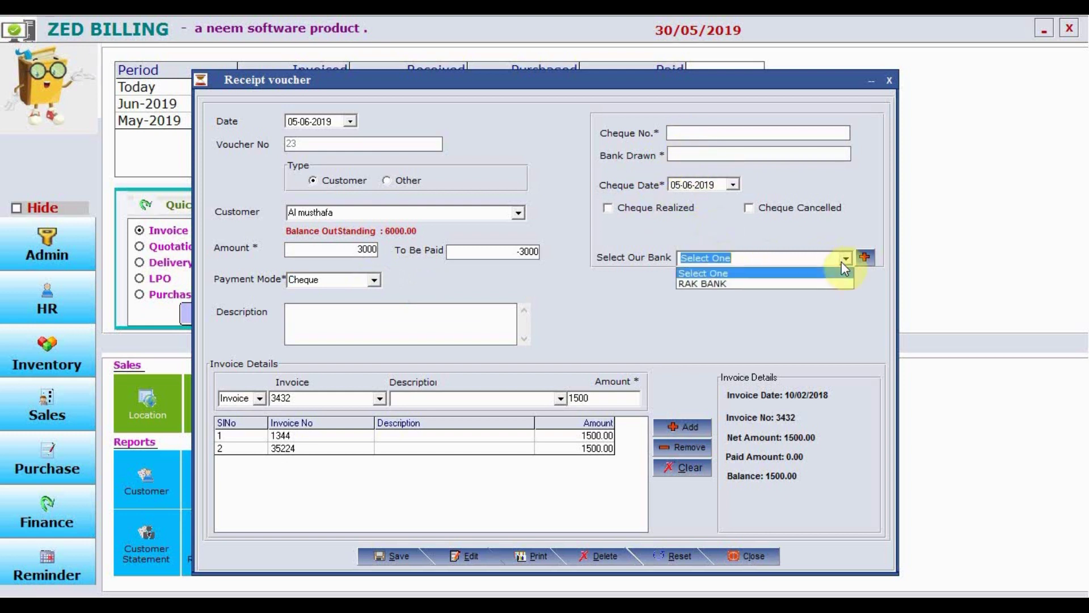
pyautogui.click(770, 284)
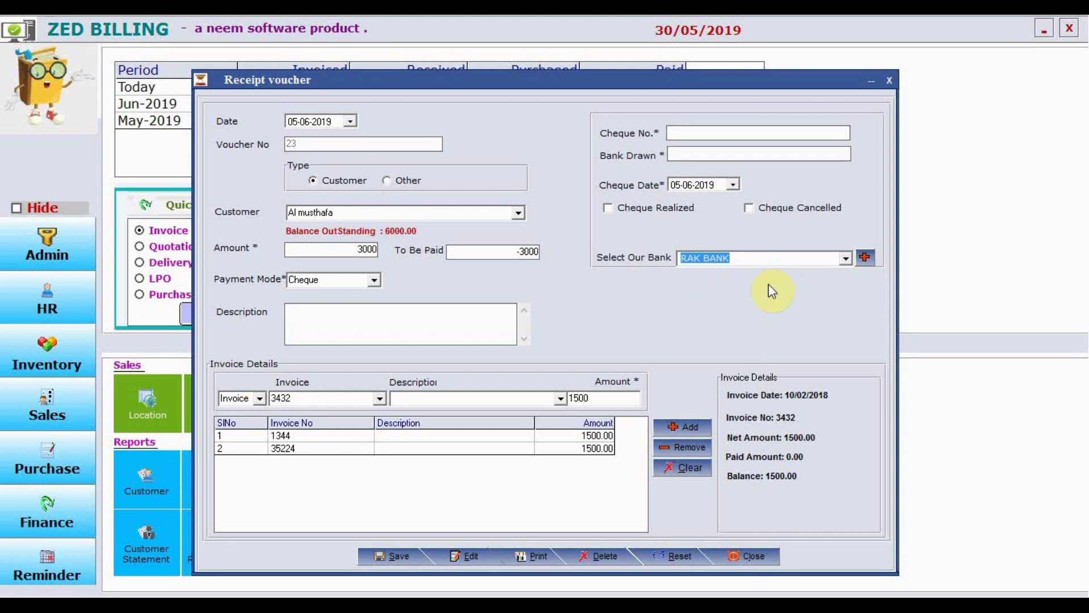
# Set the voucher's payment mode to Cash, save the receipt and open its print preview
pyautogui.click(374, 282)
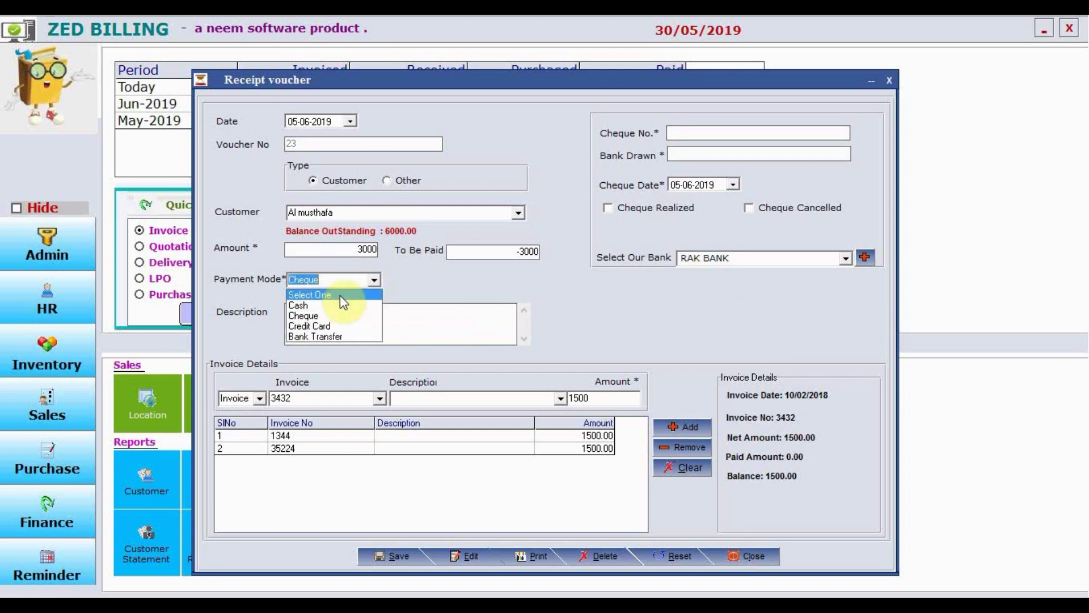
pyautogui.click(332, 303)
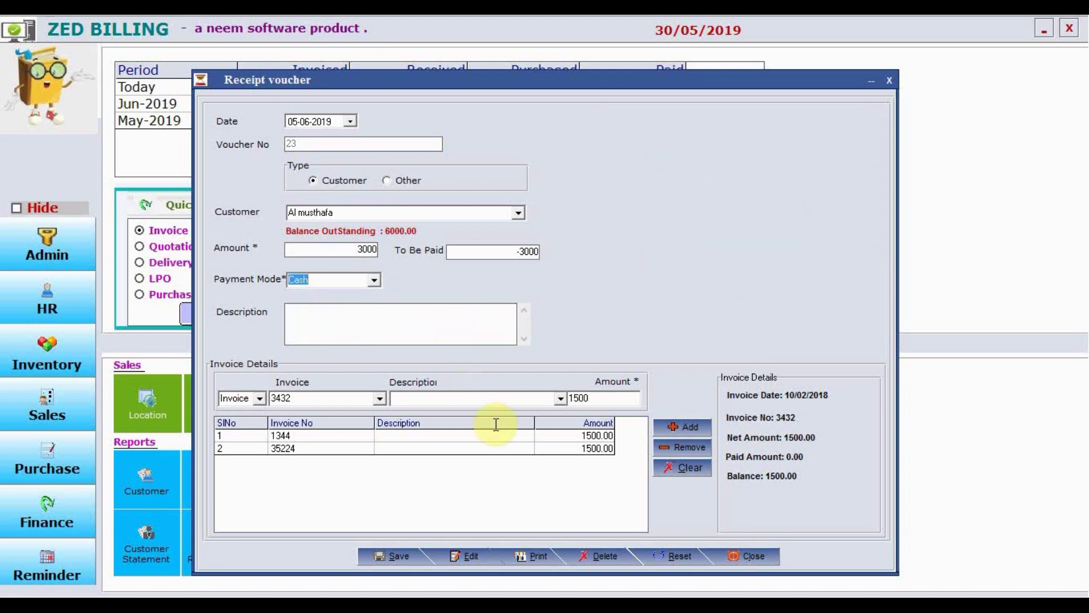
pyautogui.click(516, 551)
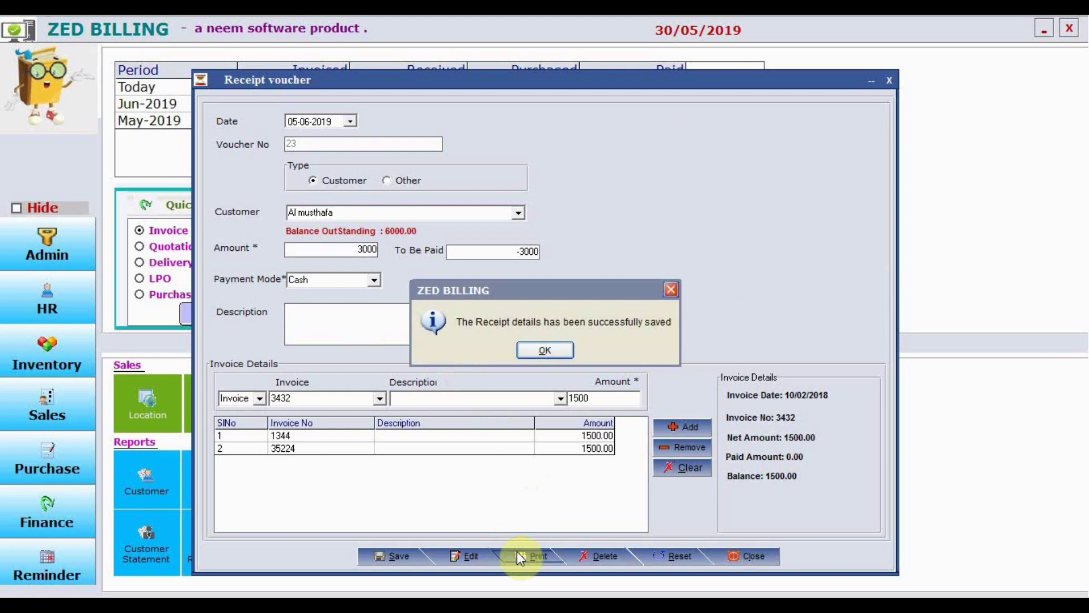
pyautogui.press('Return')
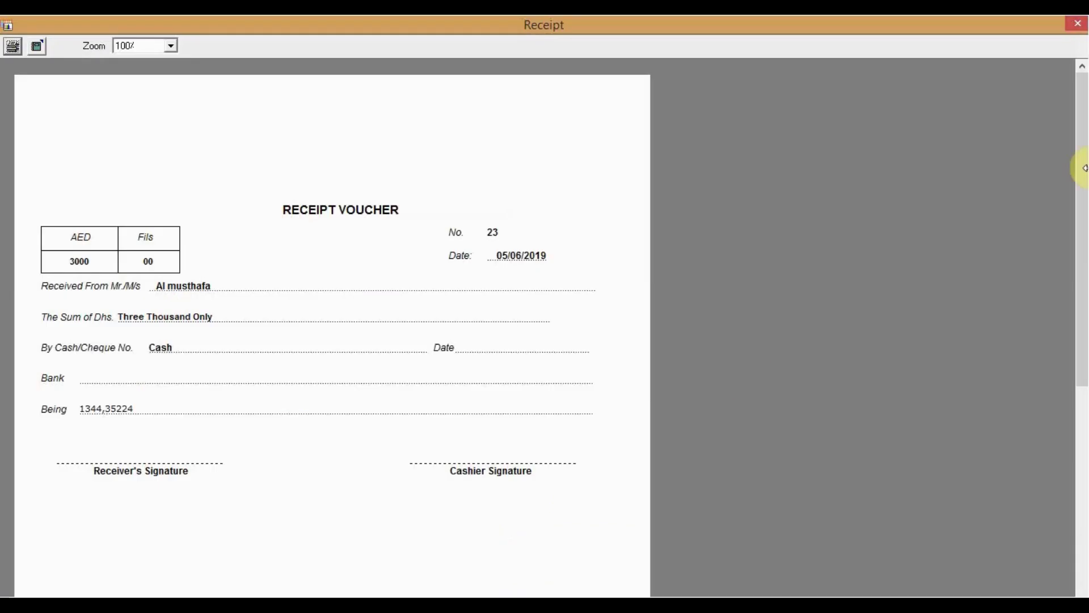
# Review the available printers for the receipt, cancel printing, and close both the preview and the receipt voucher form
pyautogui.click(15, 46)
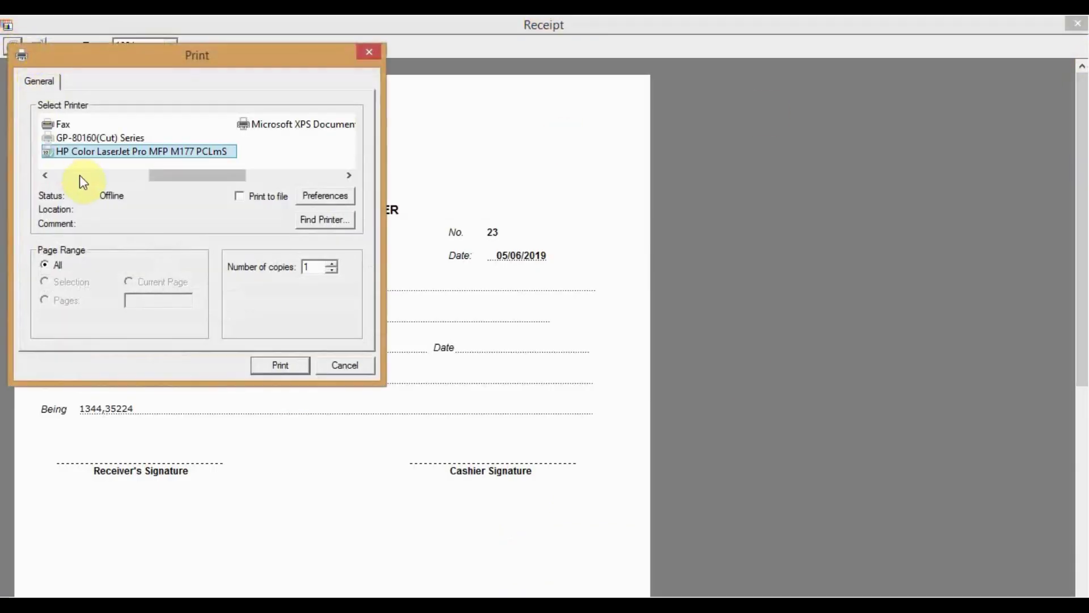
pyautogui.click(80, 174)
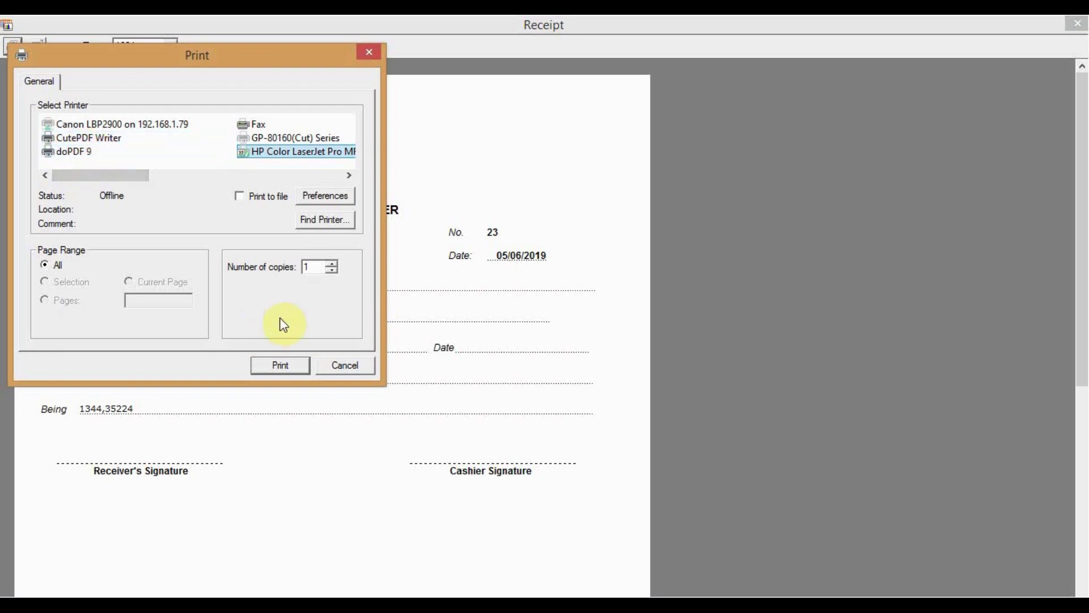
pyautogui.click(340, 365)
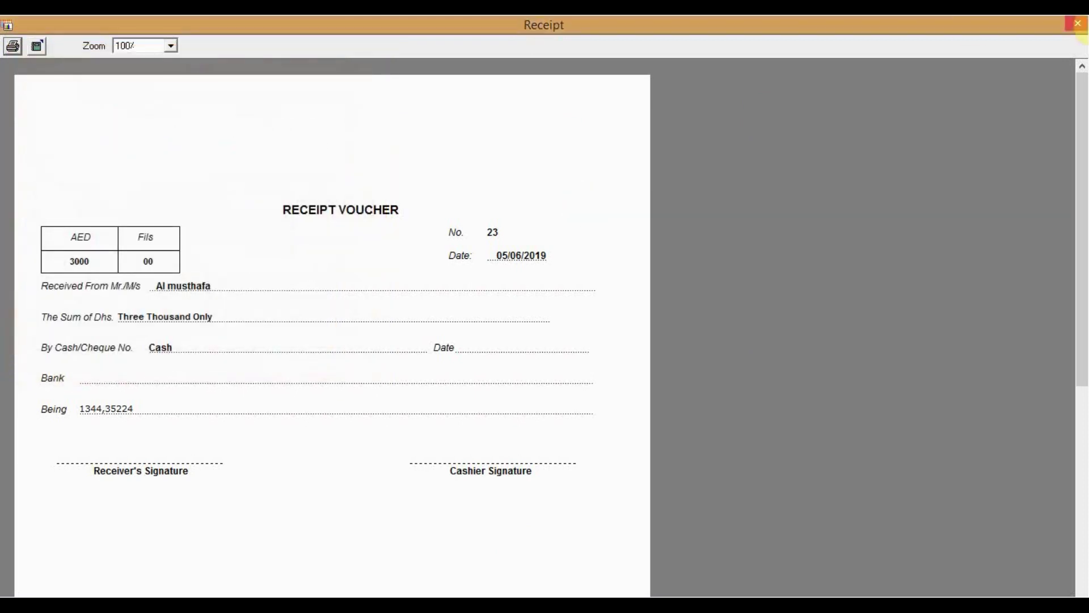
pyautogui.click(1078, 24)
pyautogui.click(737, 558)
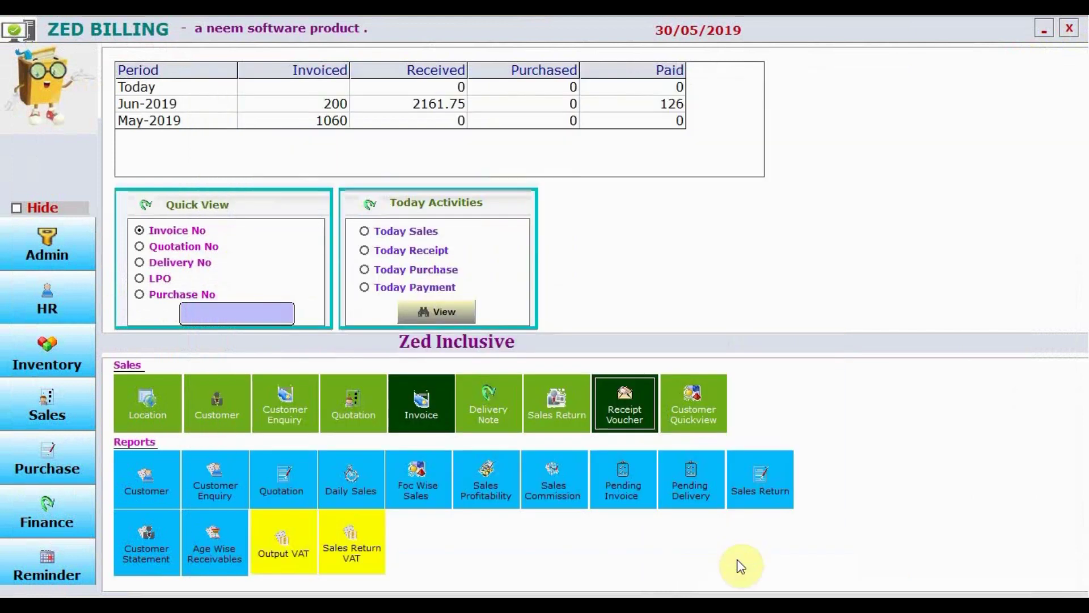
# Open the delivery note form, check its option for taking details from an invoice, and close the form
pyautogui.click(484, 411)
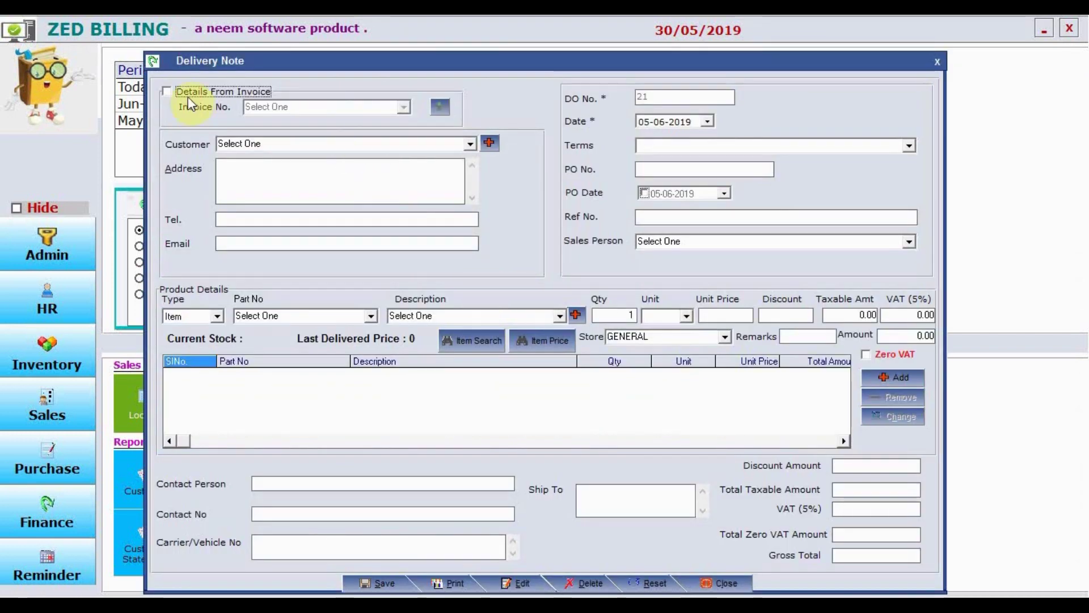
pyautogui.click(175, 92)
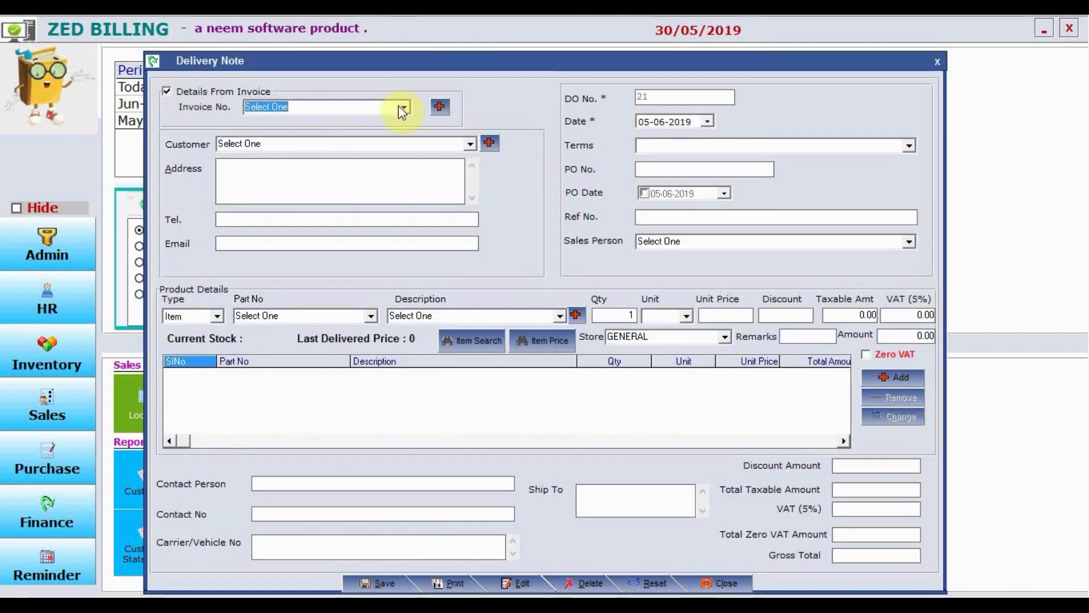
pyautogui.click(400, 105)
pyautogui.click(172, 93)
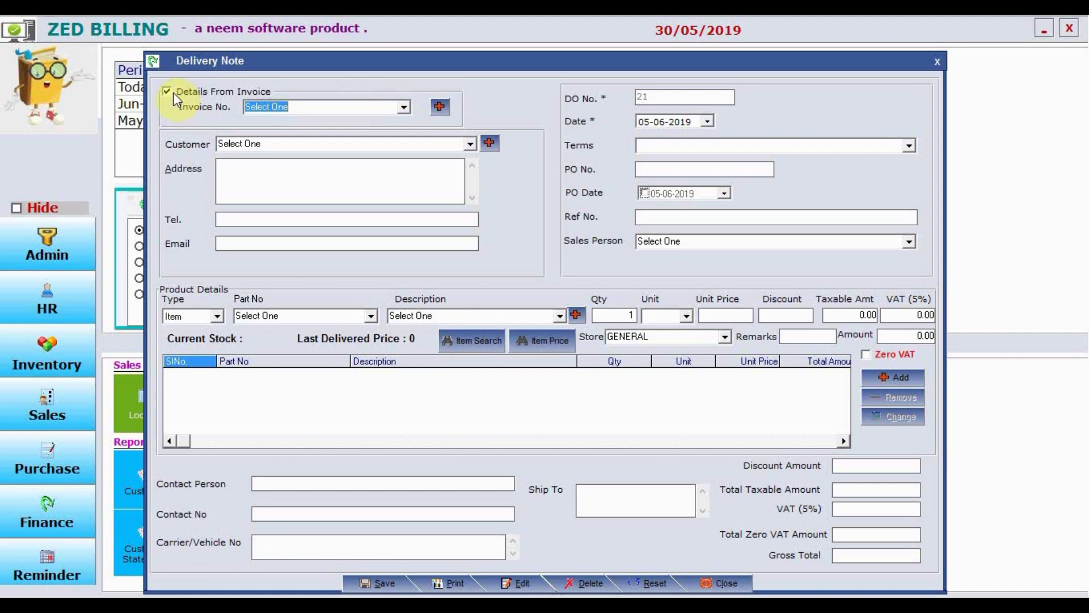
pyautogui.click(167, 89)
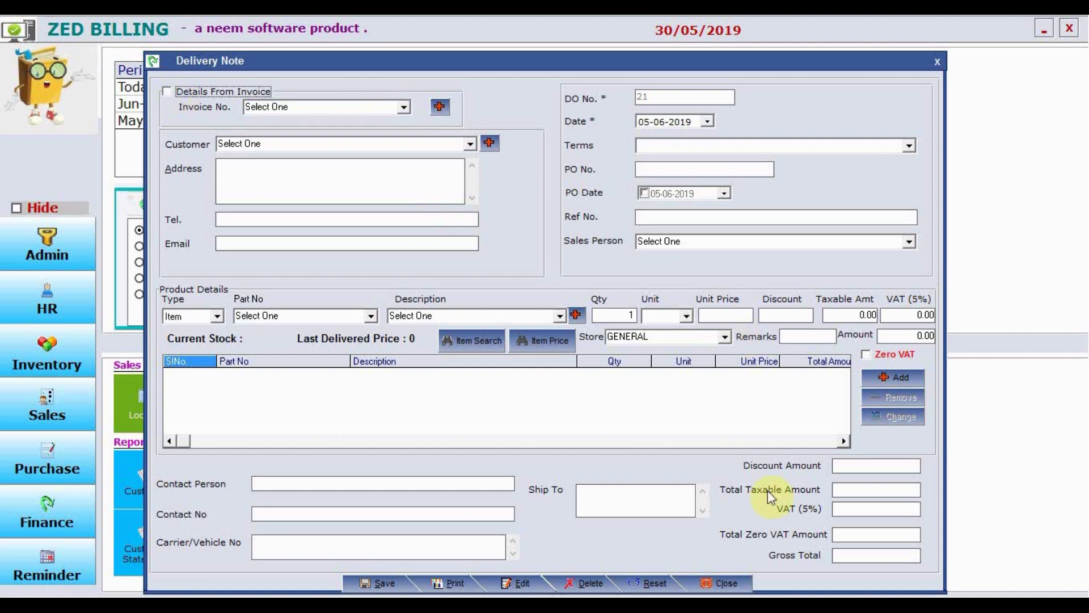
pyautogui.click(725, 582)
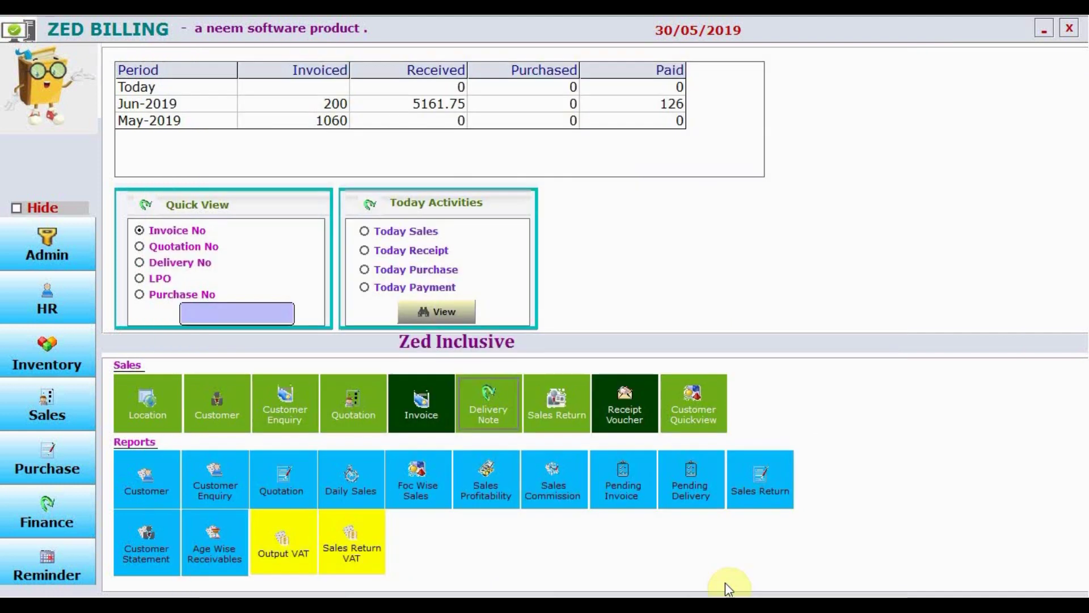
# Open a new sales invoice form, try its No Need DO and Performa Invoice options, and close the form
pyautogui.click(400, 406)
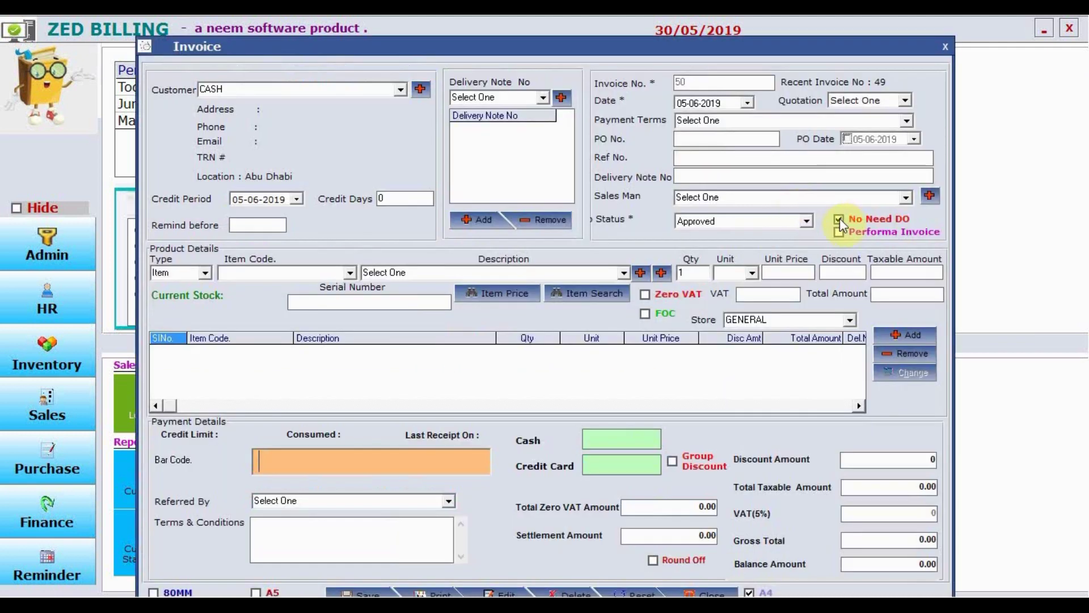
pyautogui.click(840, 219)
pyautogui.click(840, 232)
pyautogui.click(946, 45)
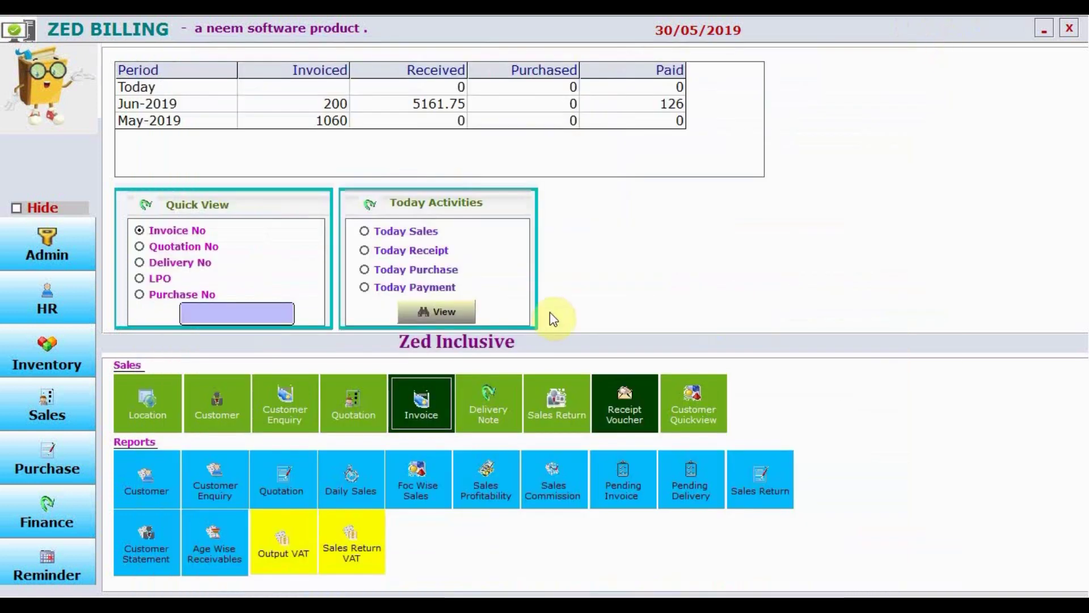
# Open the purchase order form in the Purchase module and search its existing orders for this year
pyautogui.click(43, 452)
pyautogui.click(284, 407)
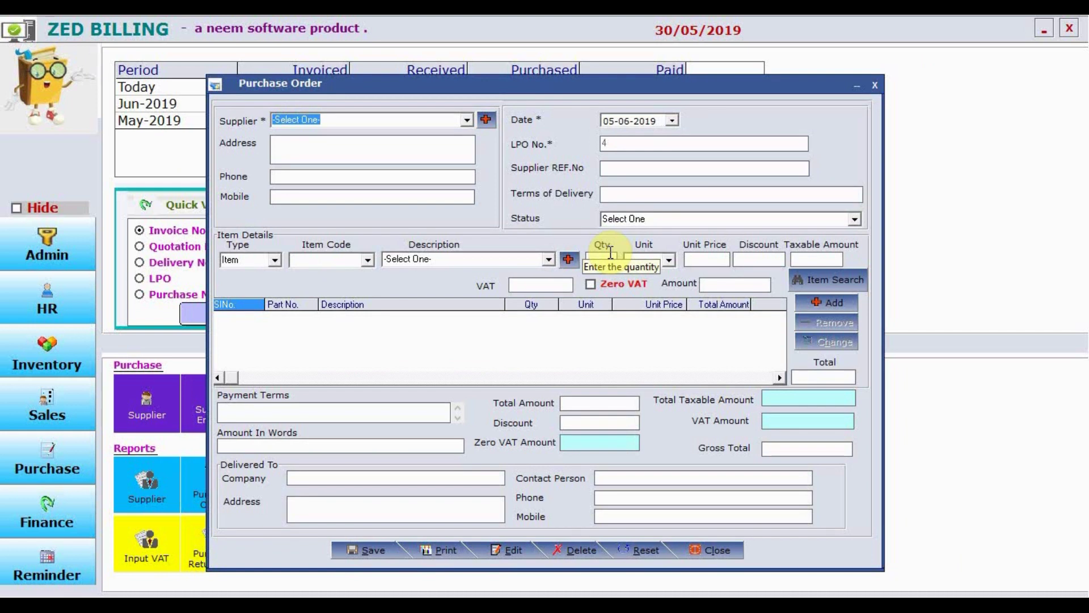
pyautogui.click(499, 551)
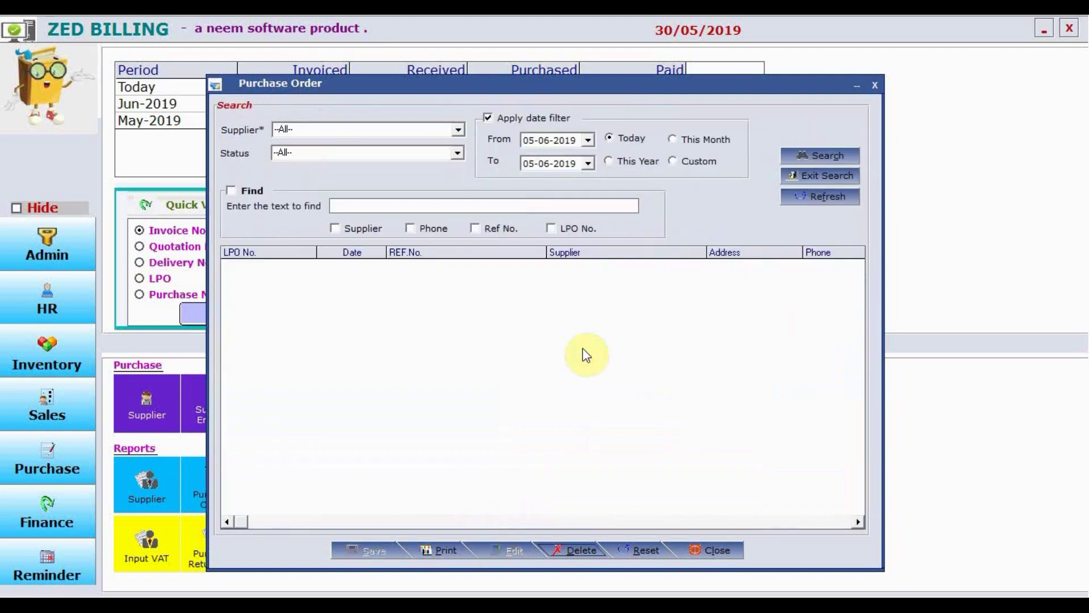
pyautogui.click(624, 159)
pyautogui.click(802, 156)
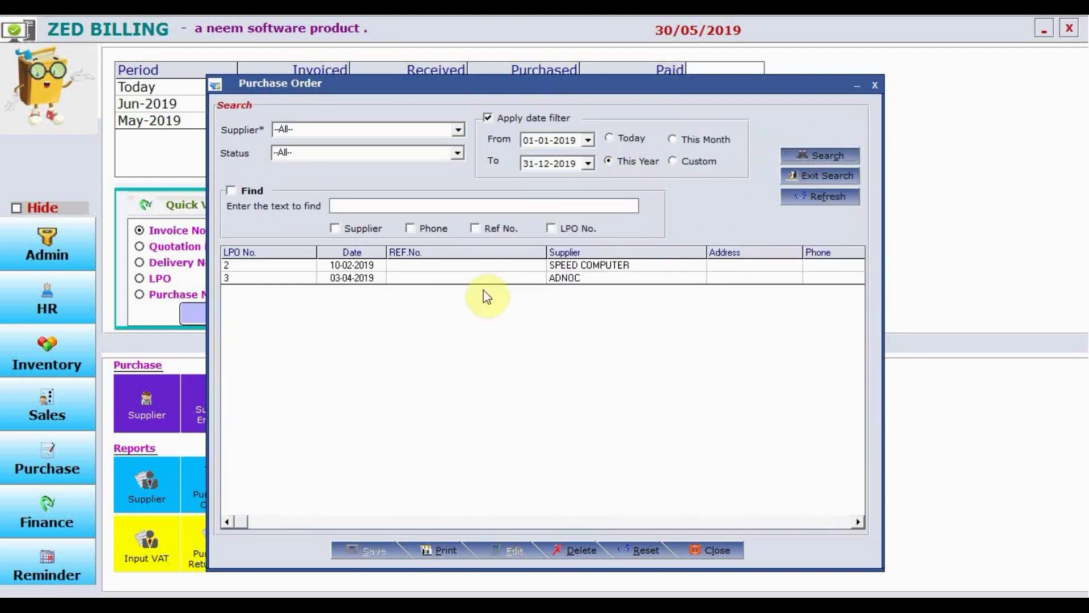
# Open the print preview of the ADNOC purchase order, and close both the preview and the purchase order form
pyautogui.click(481, 279)
pyautogui.click(431, 552)
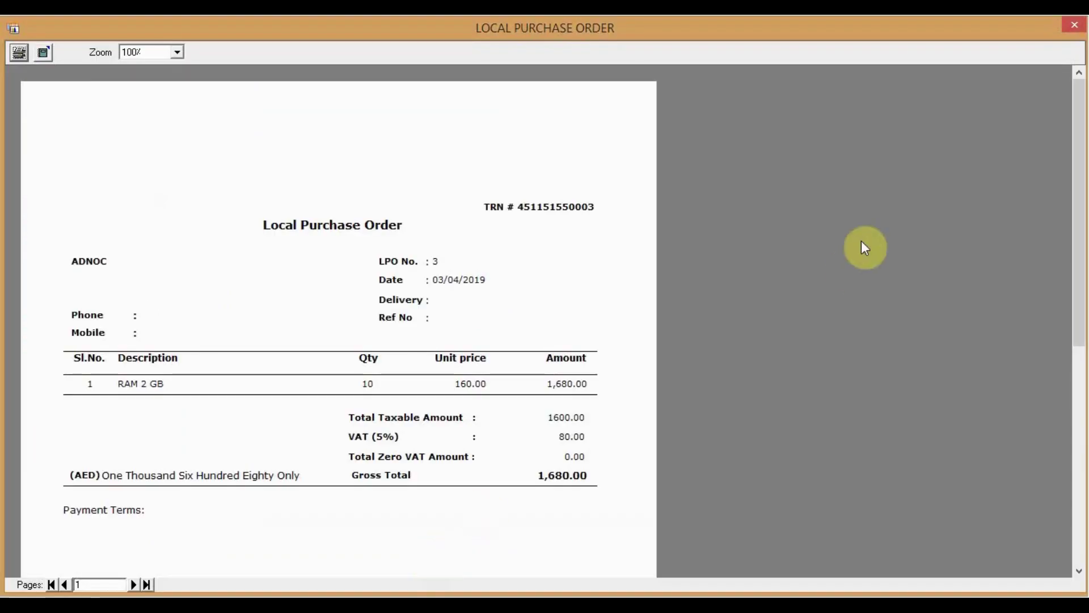
pyautogui.click(1074, 24)
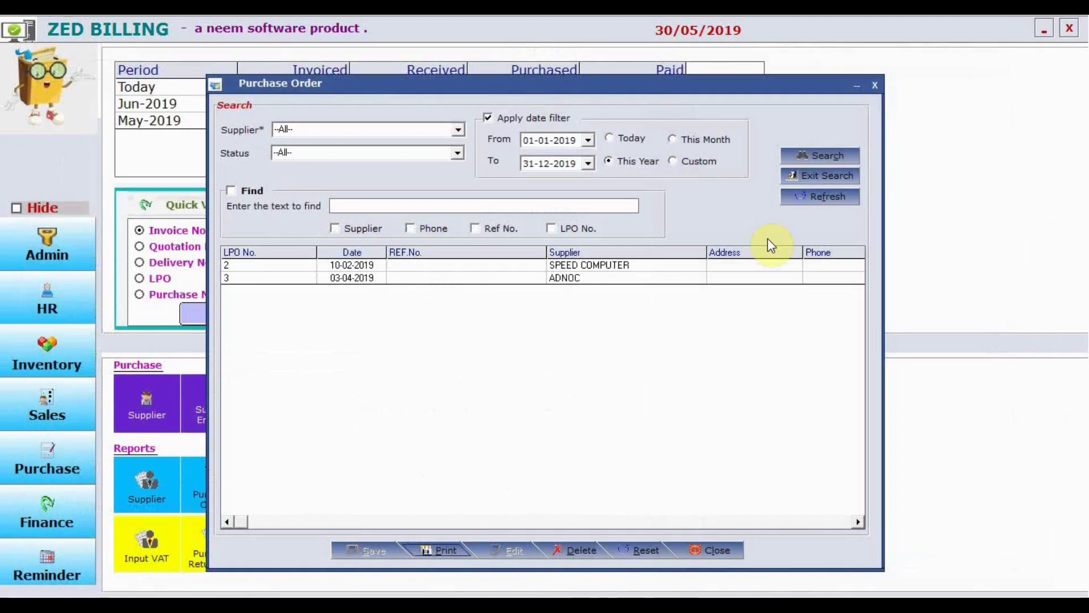
pyautogui.click(713, 550)
# Fill in a goods received note for supplier ADNOC from its existing purchase order, with invoice number 5152
pyautogui.click(337, 413)
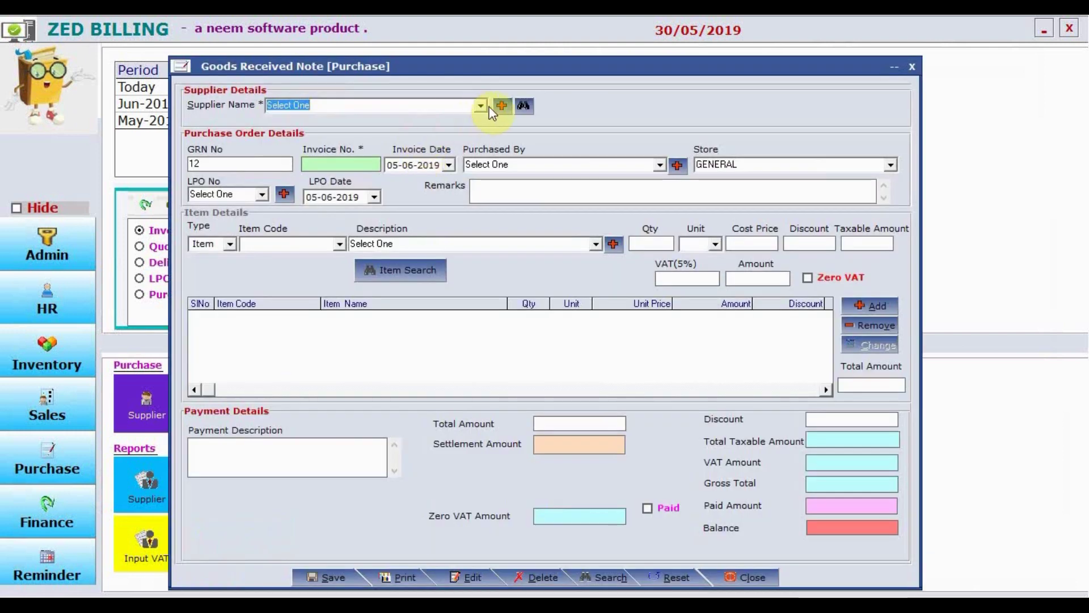
pyautogui.click(481, 105)
pyautogui.click(424, 142)
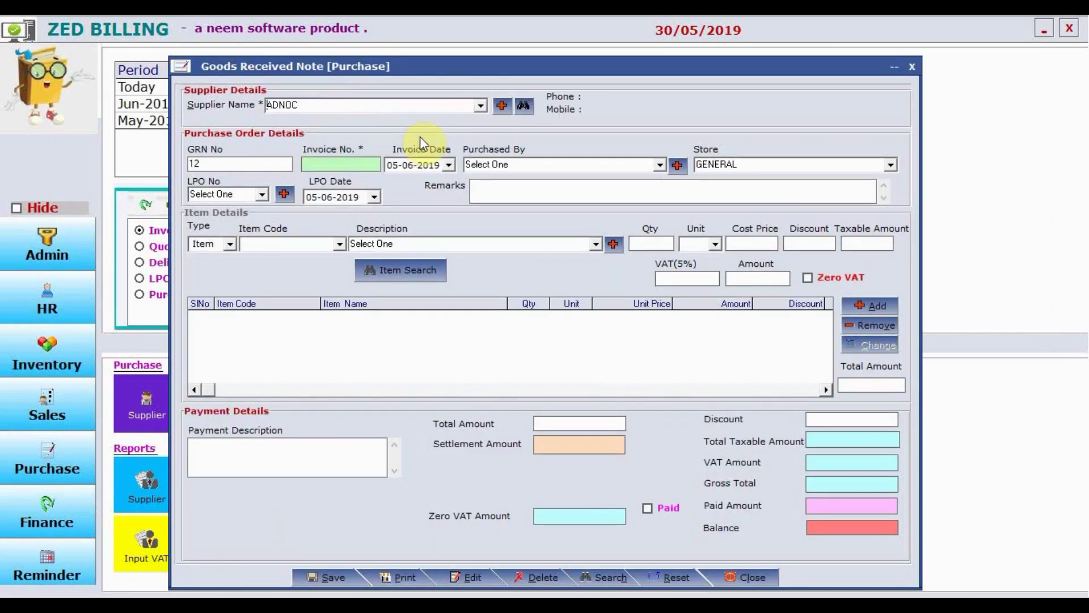
pyautogui.click(259, 194)
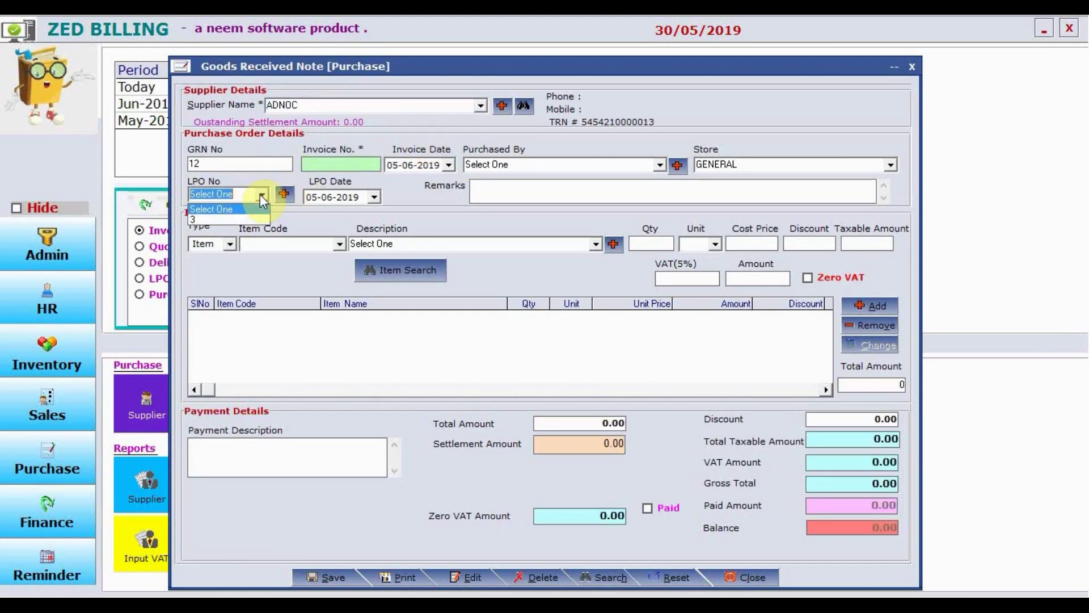
pyautogui.click(232, 215)
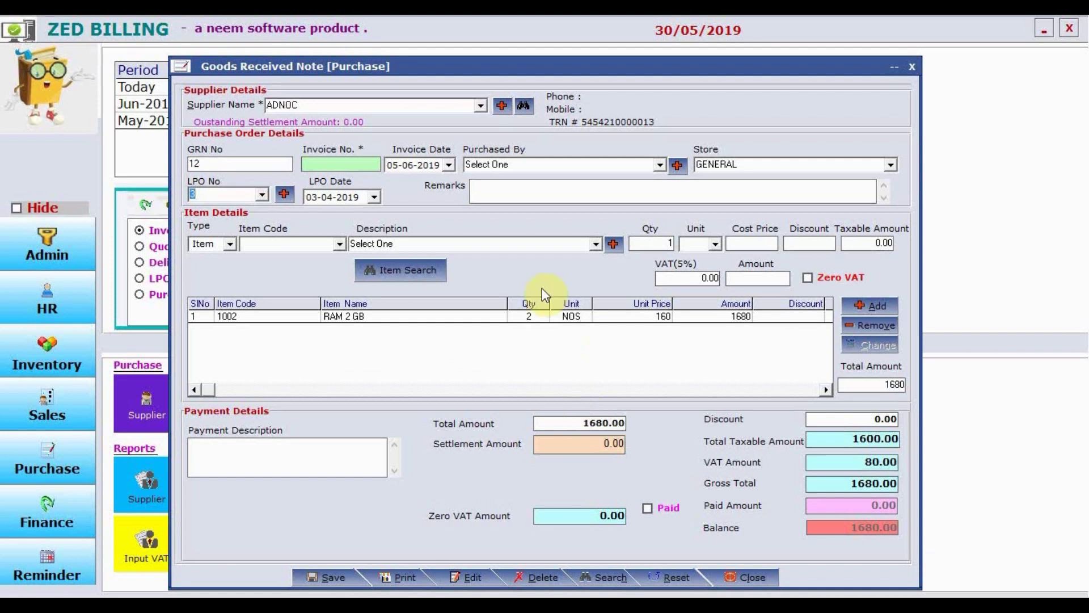
pyautogui.click(357, 169)
pyautogui.write('5152')
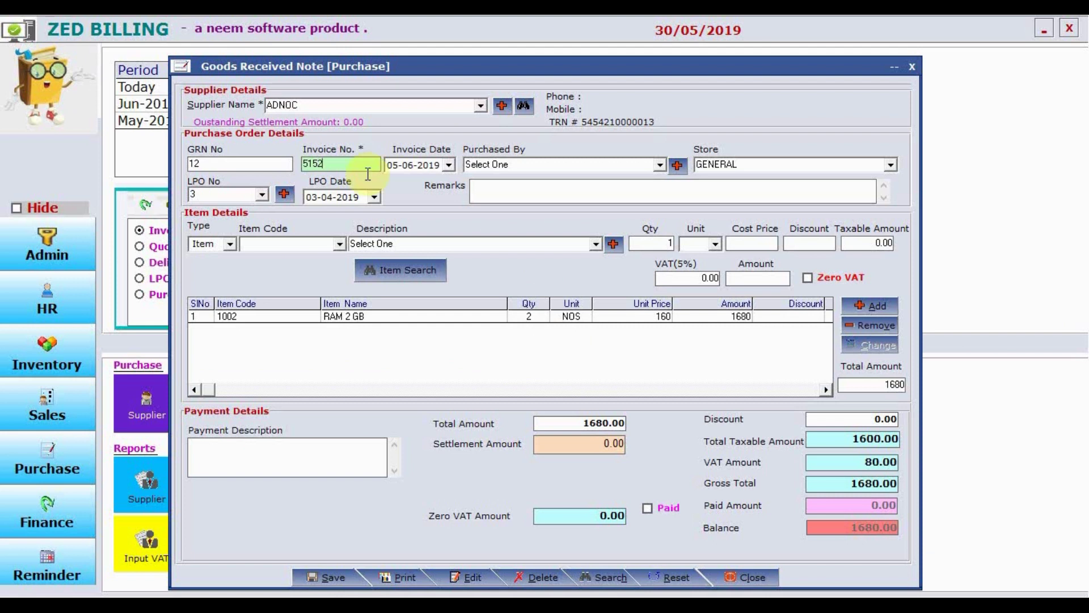
# Try the goods received note's Paid option, clear it again, and exit the note without saving
pyautogui.click(647, 509)
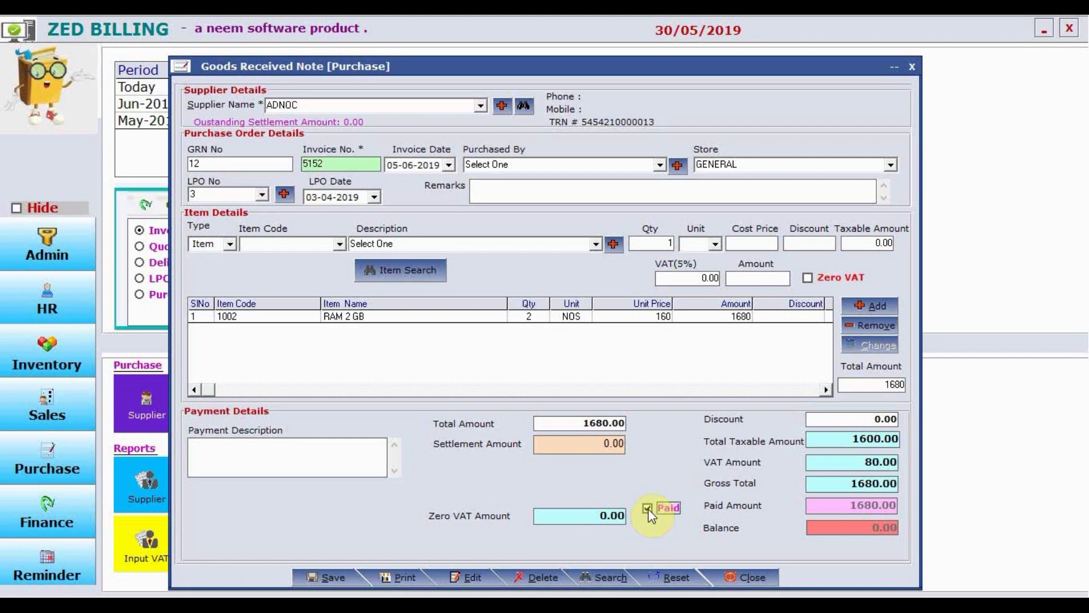
pyautogui.click(649, 511)
pyautogui.click(745, 585)
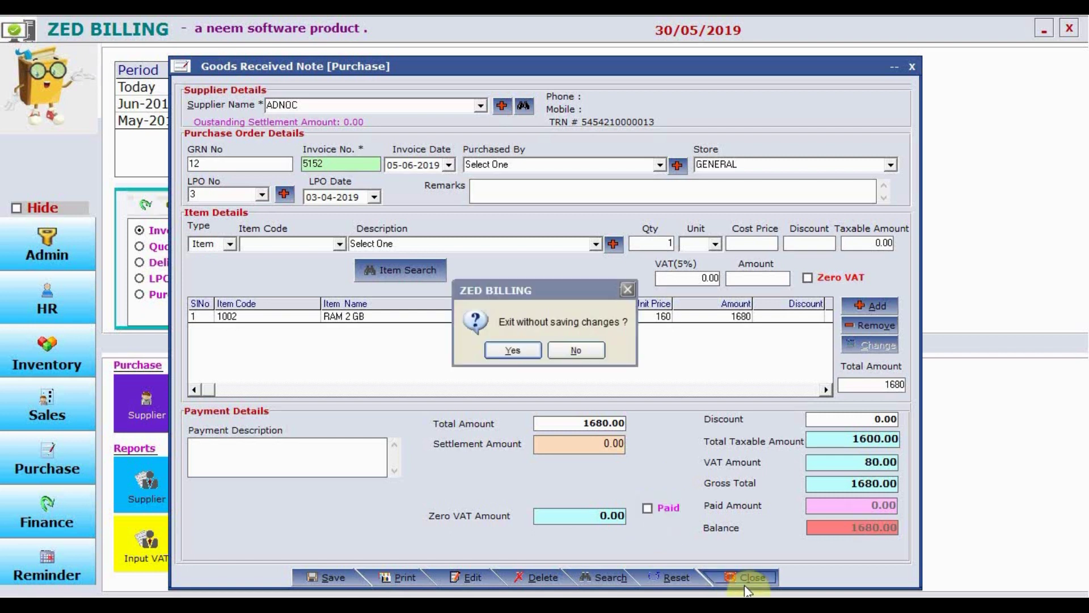
pyautogui.click(514, 350)
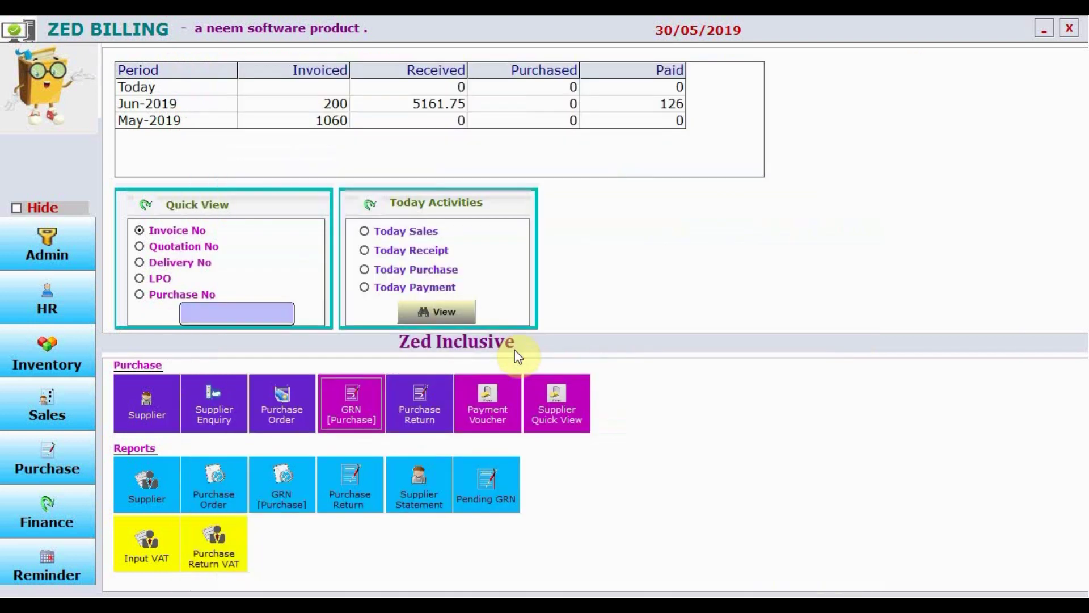
# Open a payment voucher, select ADCC as the supplier, and check its list of invoices
pyautogui.click(485, 404)
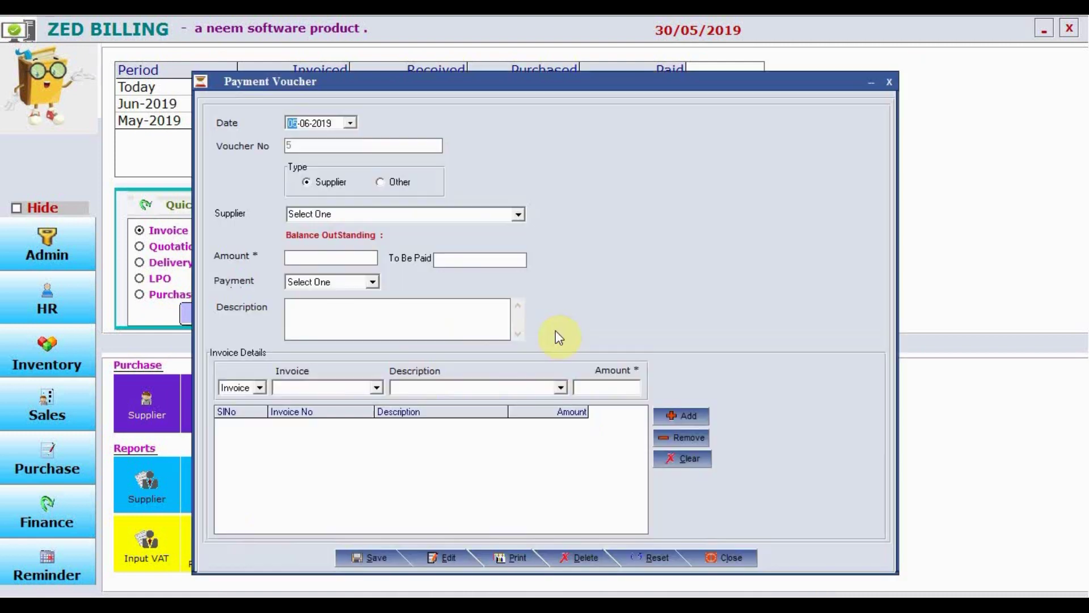
pyautogui.click(519, 215)
pyautogui.click(470, 239)
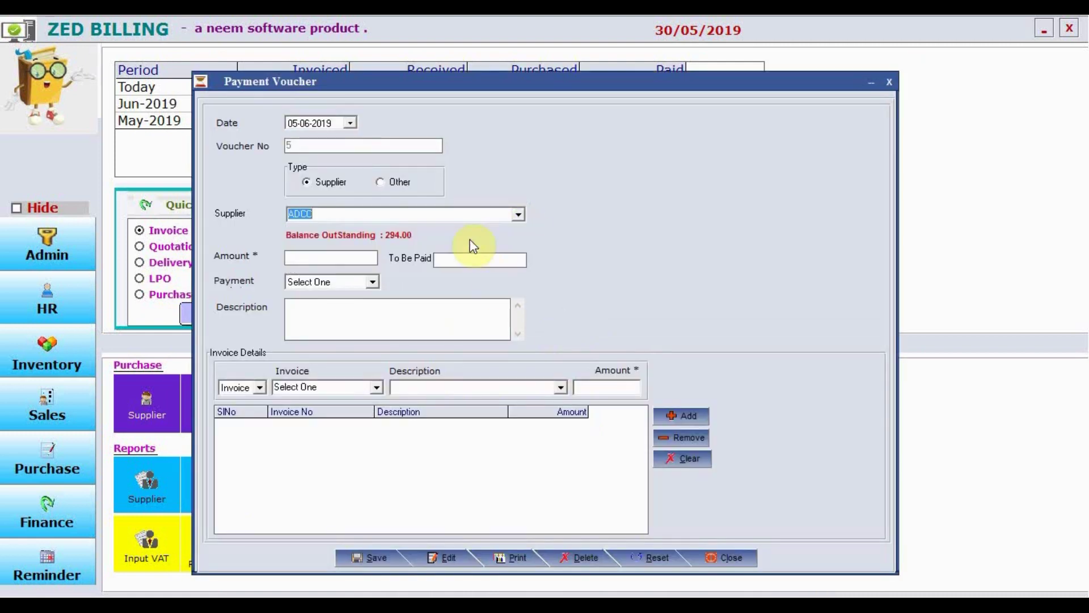
pyautogui.click(376, 389)
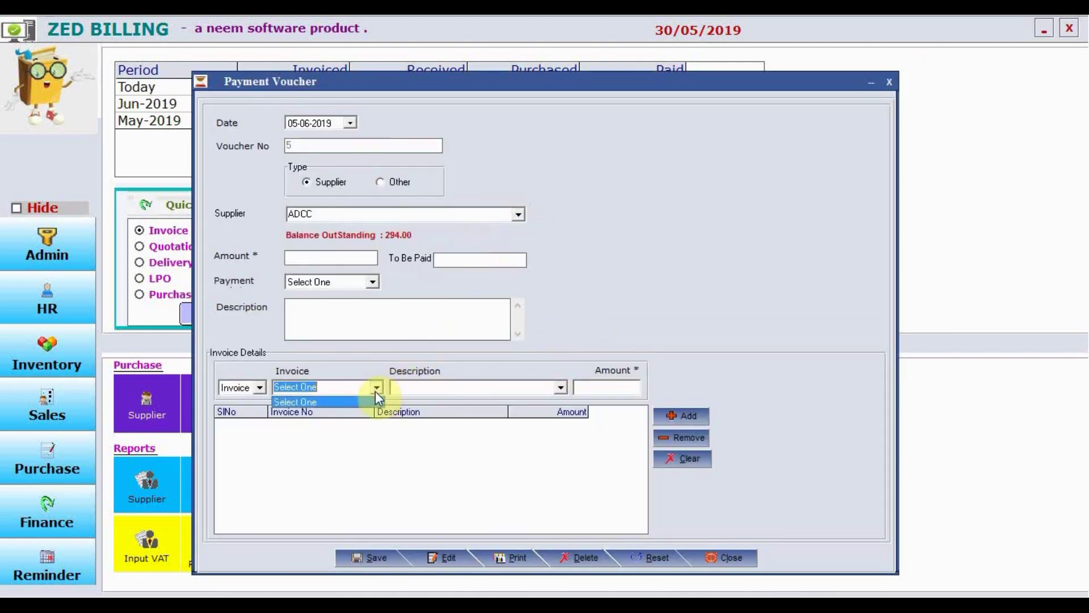
# Switch the payment voucher to the supplier listed after ADNOC, check that supplier's invoices, and exit without saving
pyautogui.click(519, 215)
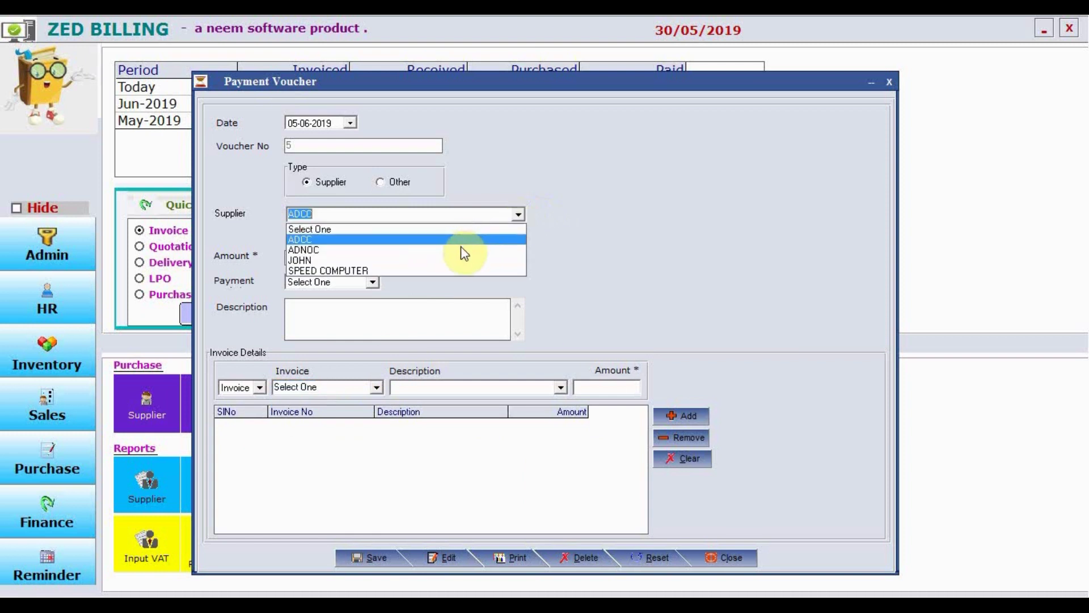
pyautogui.click(460, 261)
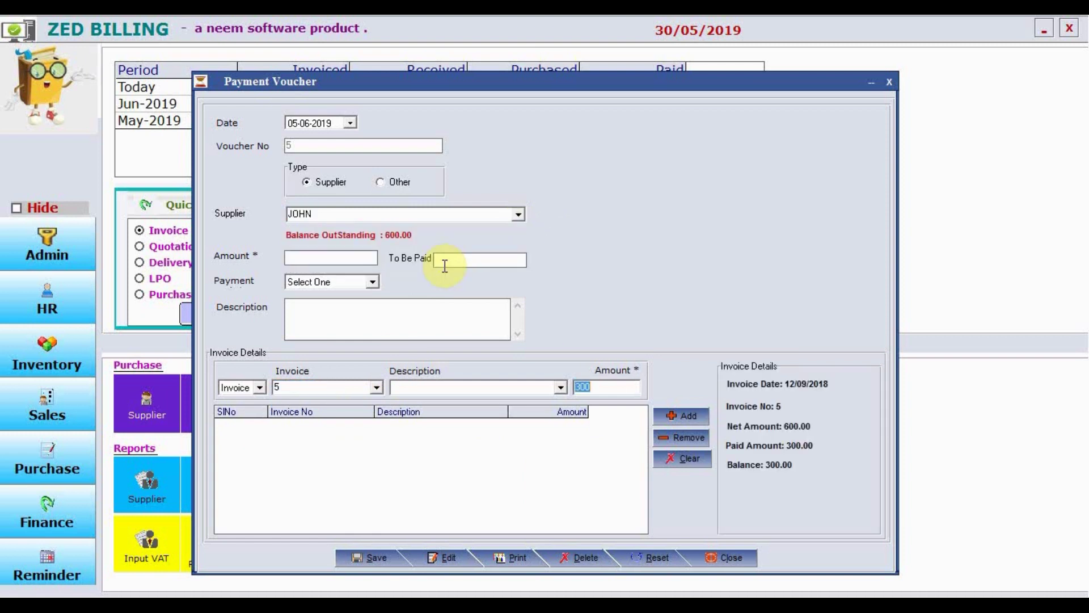
pyautogui.click(377, 391)
pyautogui.click(377, 390)
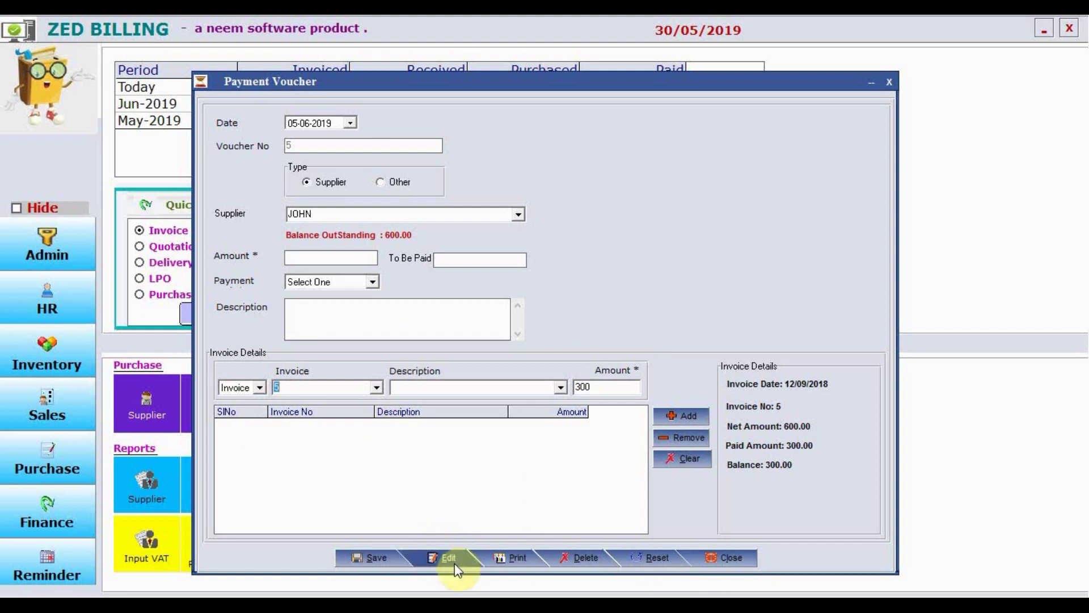
pyautogui.click(706, 562)
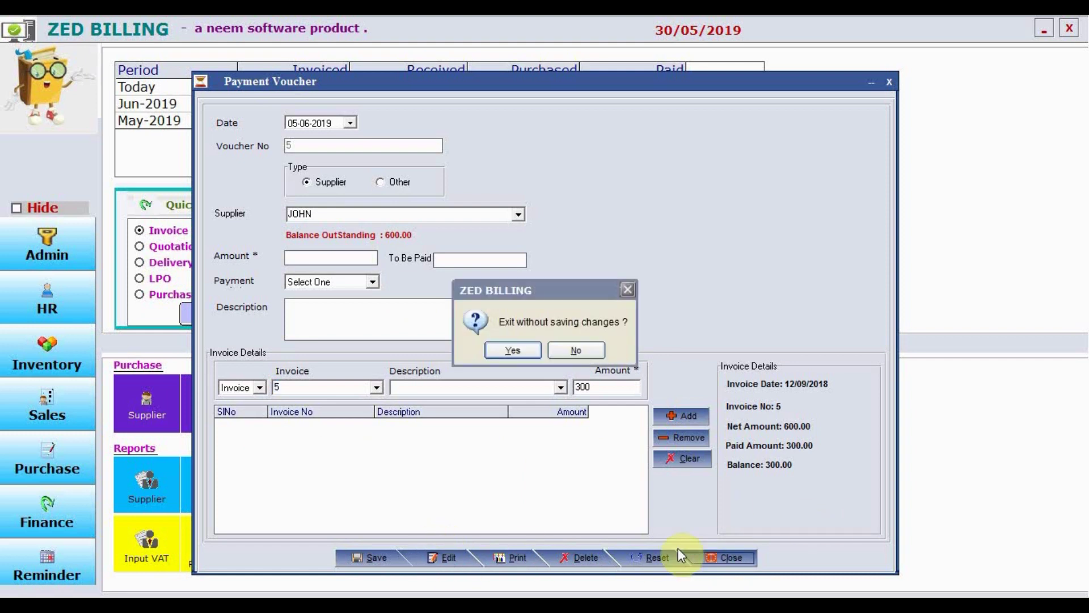
pyautogui.click(509, 351)
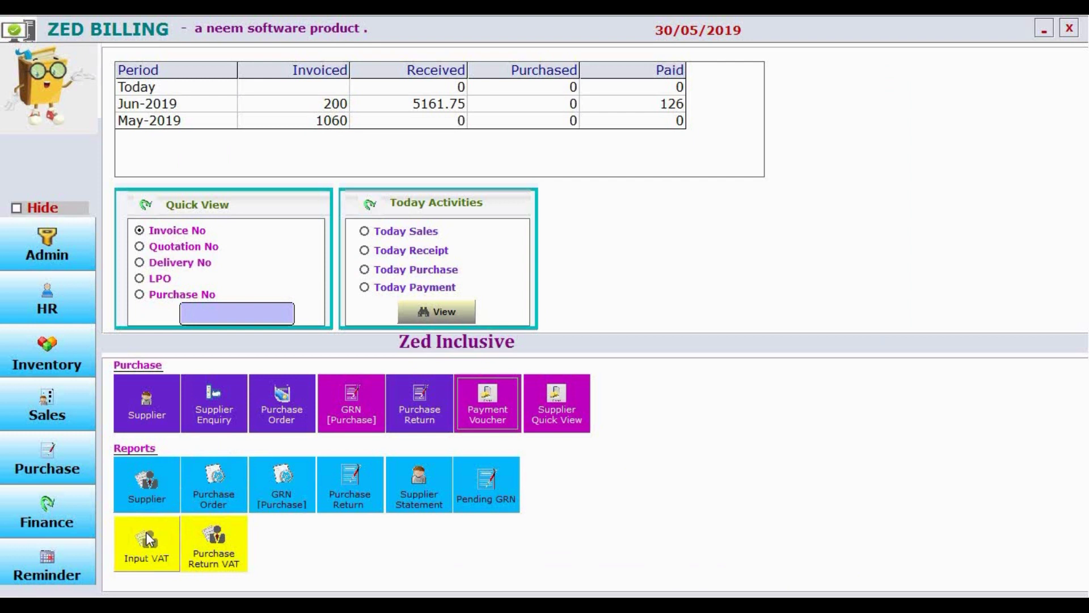
# View the detailed supplier statement with non-zero outstanding for the supplier listed after ADNOC, without Excel export, and close the report and dialog
pyautogui.click(402, 473)
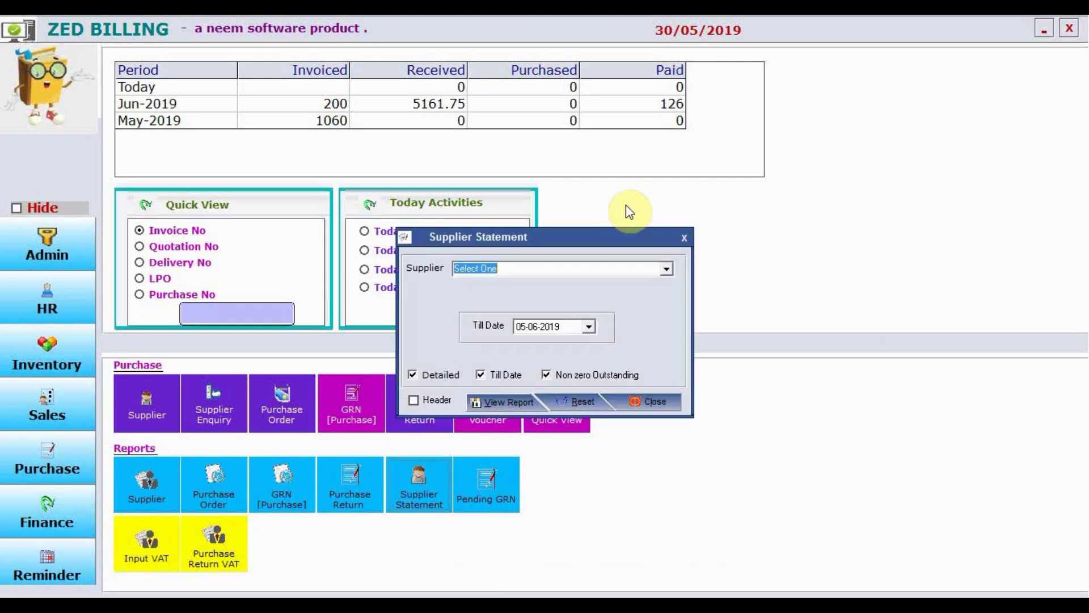
pyautogui.click(667, 271)
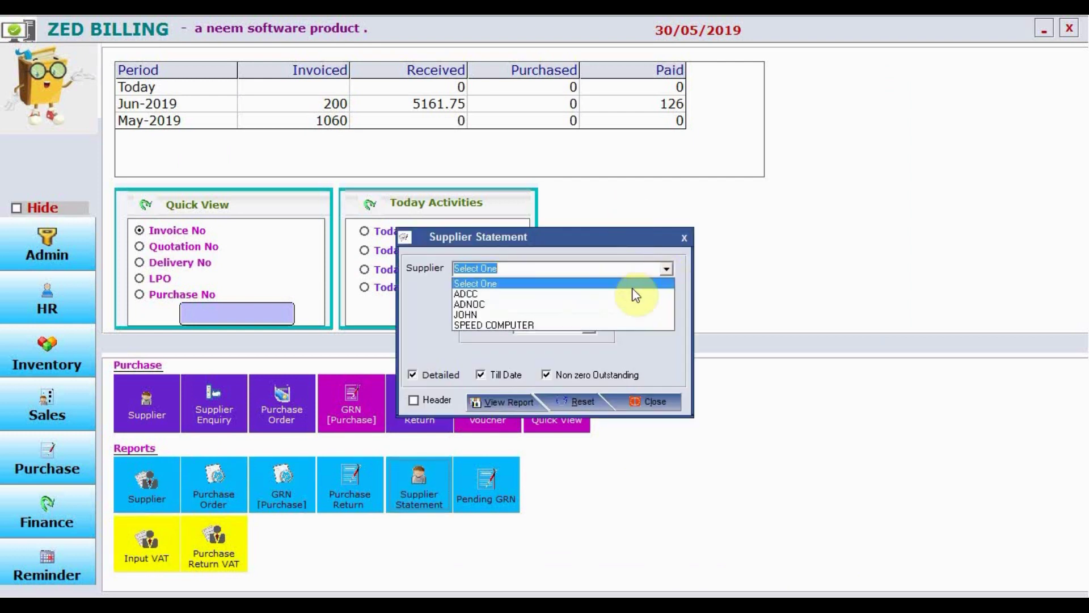
pyautogui.click(600, 316)
pyautogui.click(545, 375)
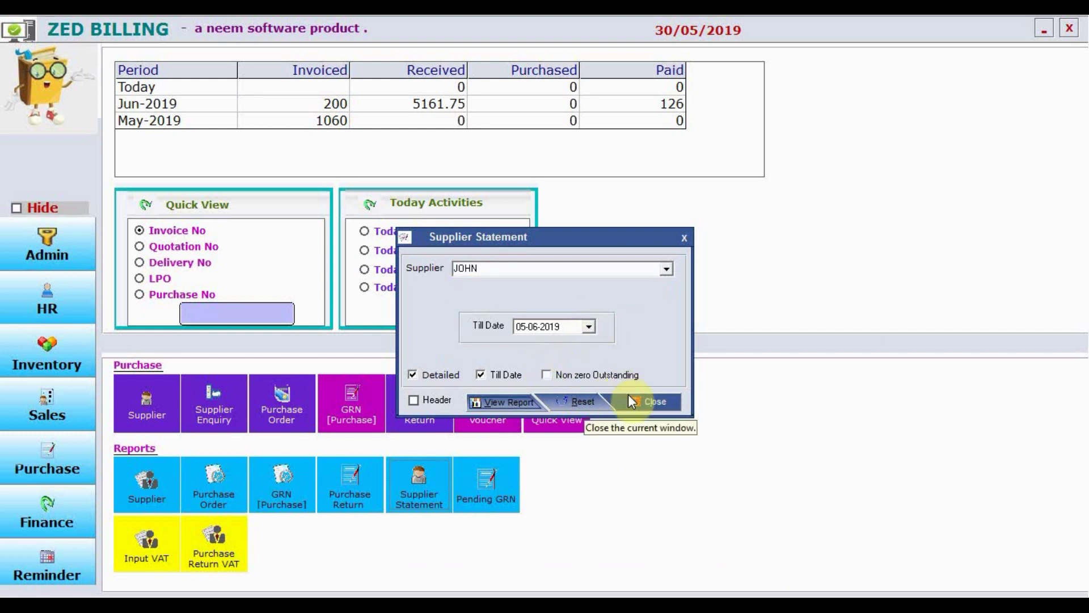
pyautogui.click(595, 375)
pyautogui.click(508, 406)
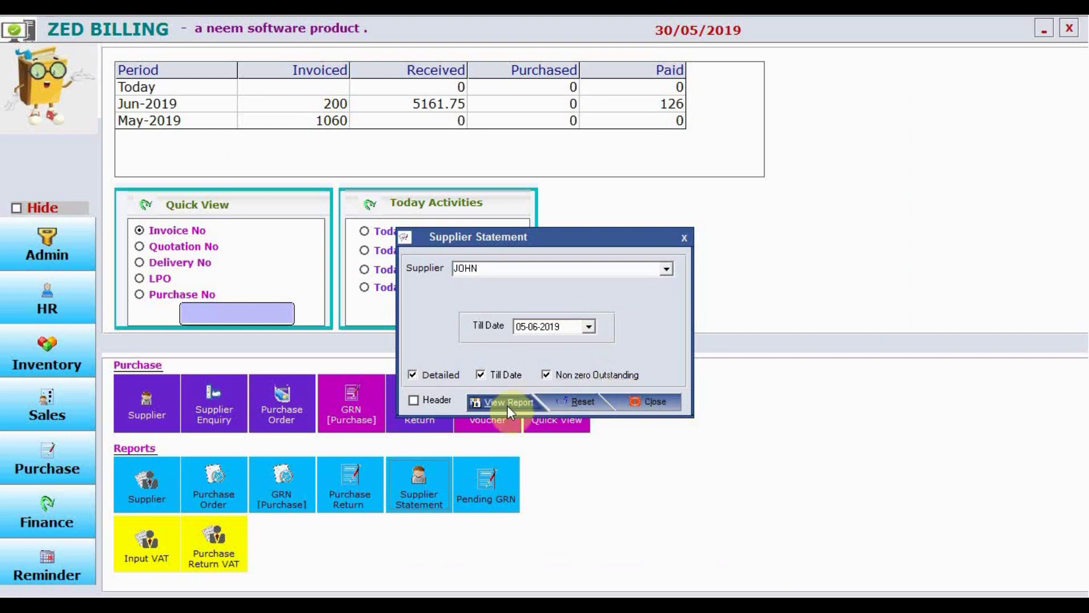
pyautogui.click(578, 352)
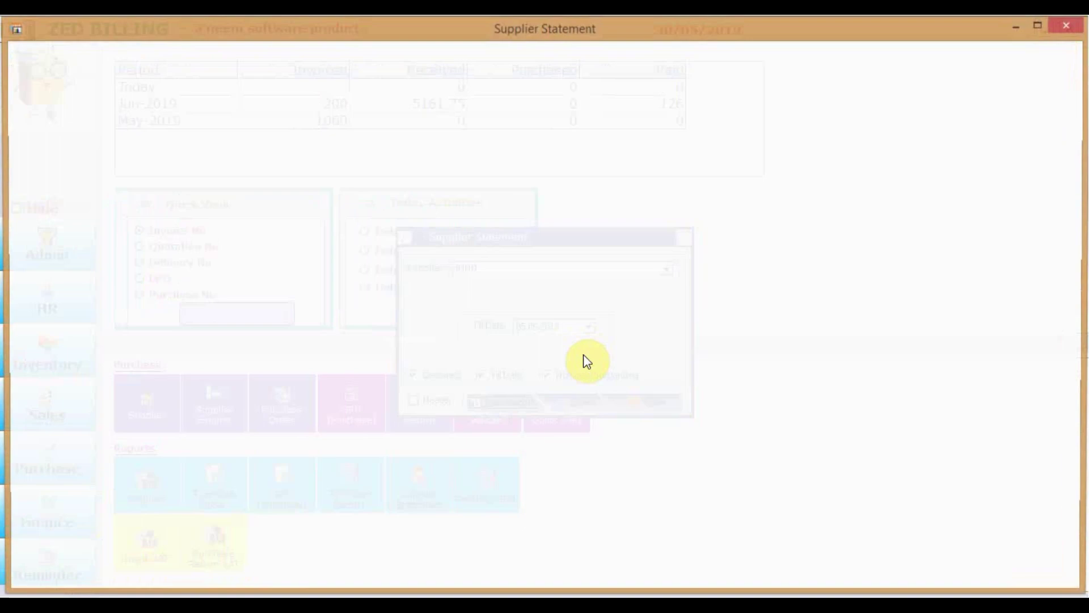
pyautogui.click(1069, 25)
pyautogui.click(651, 402)
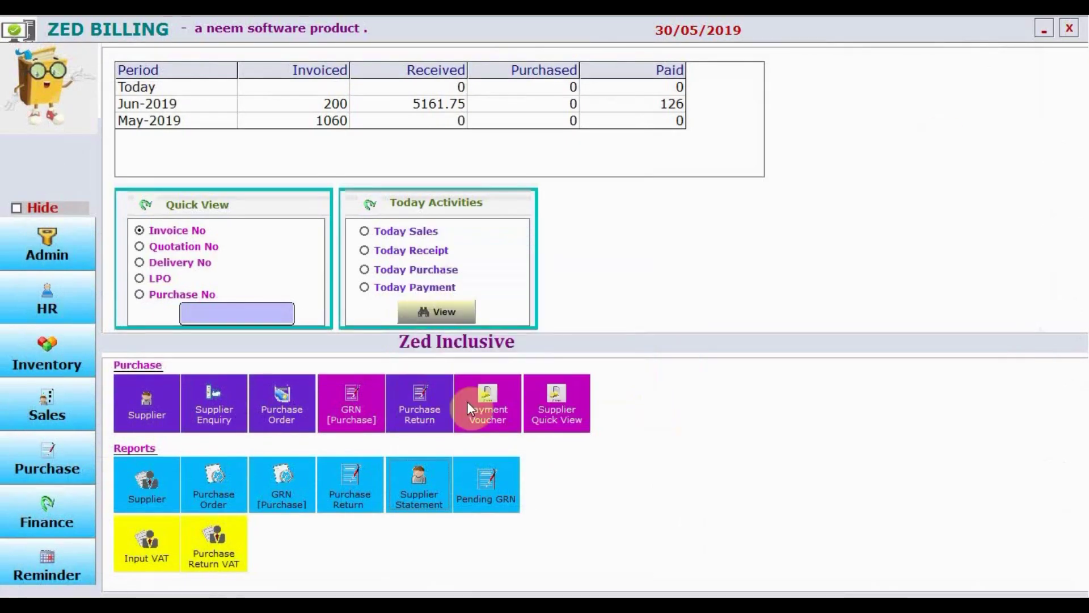
# View the detailed customer statement for Ahmed and Co. till 05-06-2019 from the Sales reports, declining the Excel option, and close the report
pyautogui.click(32, 407)
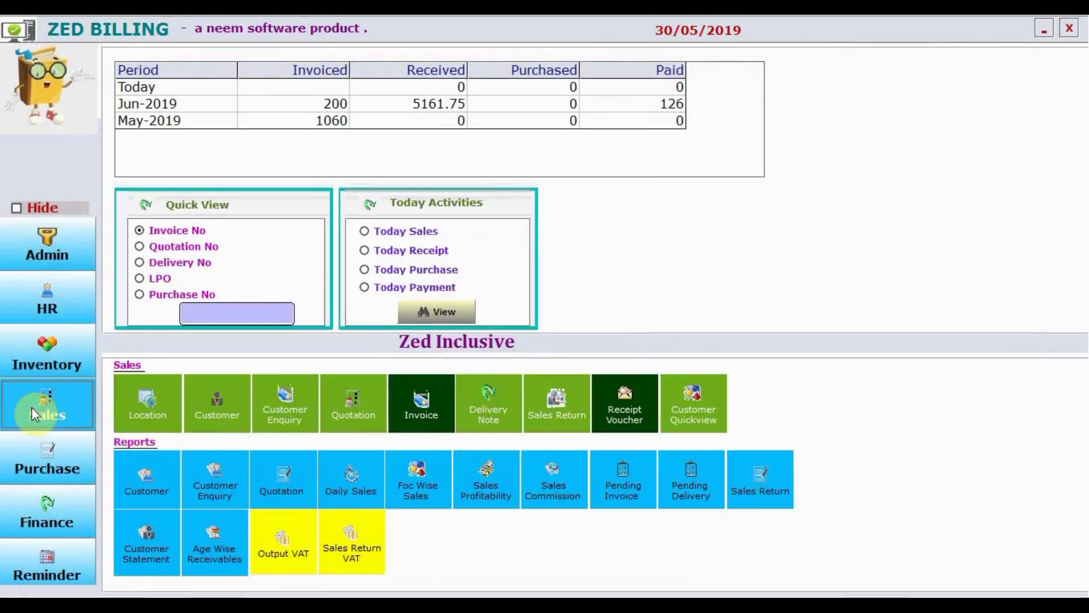
pyautogui.click(151, 539)
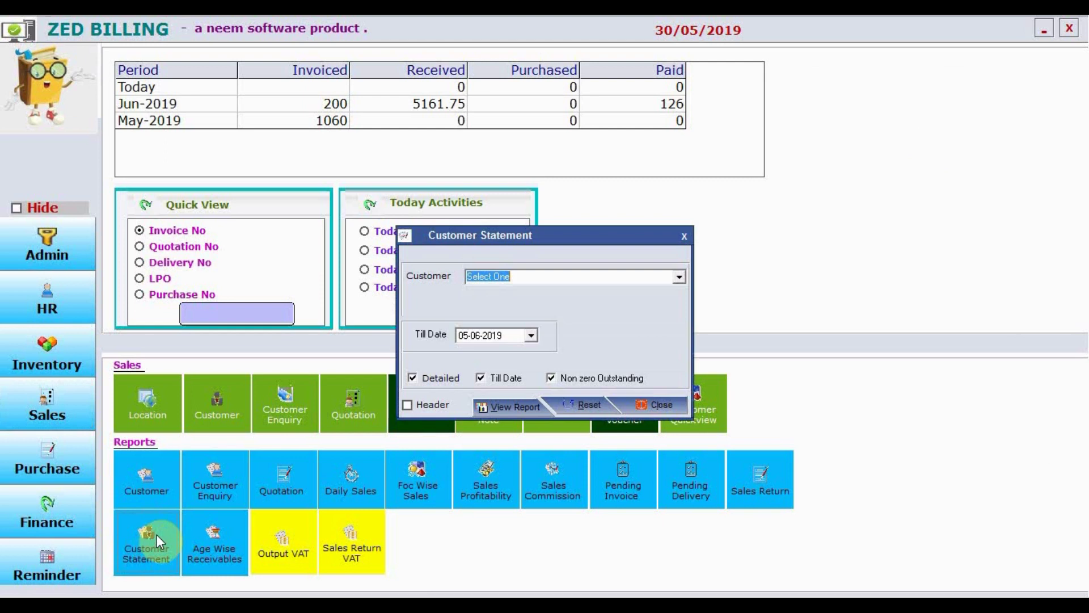
pyautogui.click(676, 278)
pyautogui.click(595, 312)
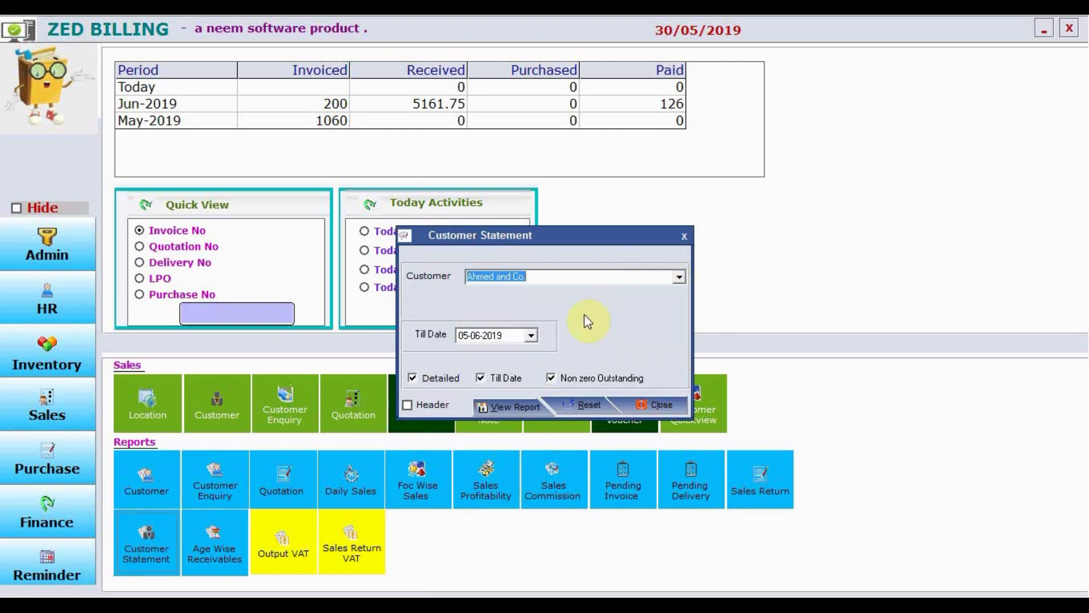
pyautogui.click(492, 406)
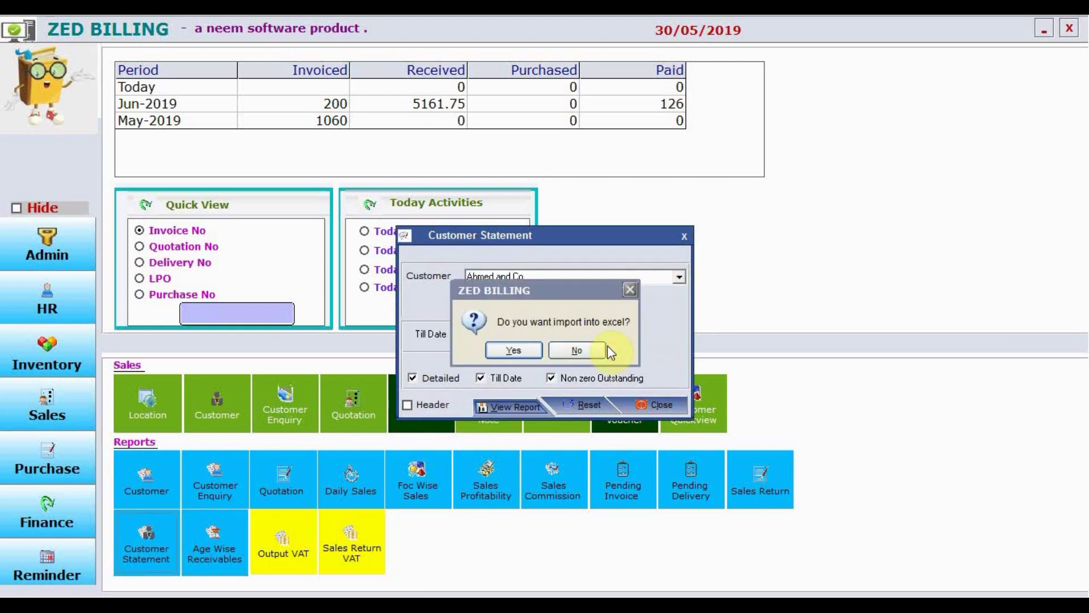
pyautogui.click(586, 353)
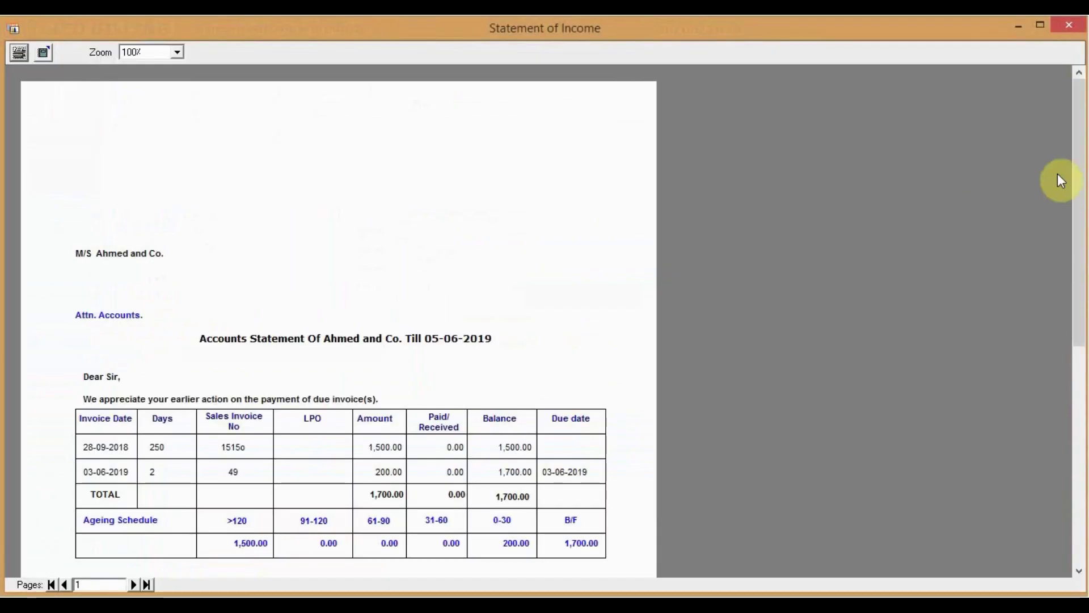
pyautogui.click(1077, 25)
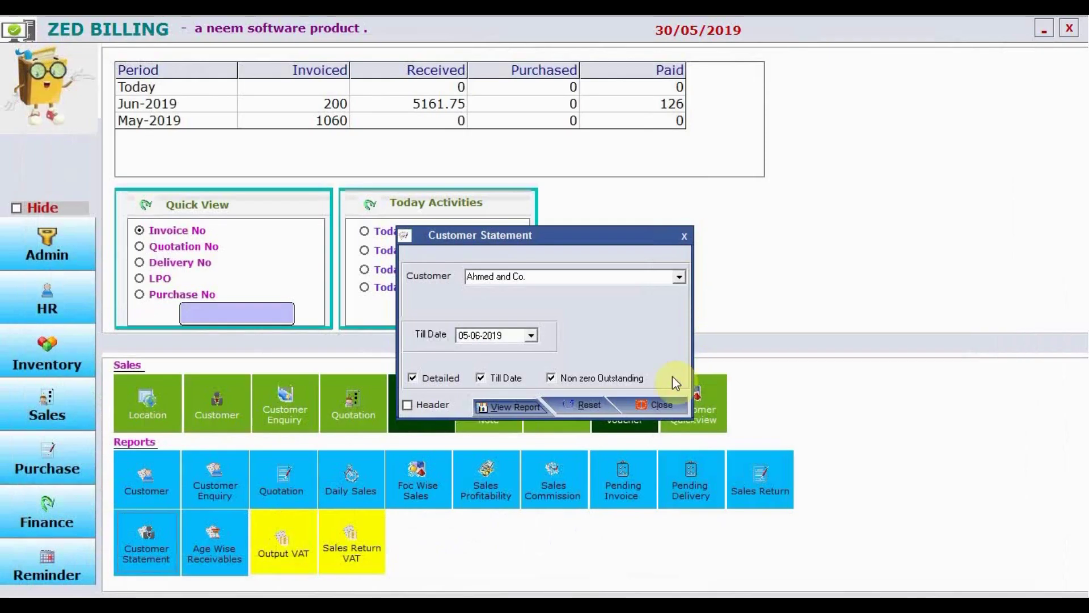
# Close the customer statement dialog, then view the Bank and Bank Transaction forms in the Finance module and close each one
pyautogui.click(655, 405)
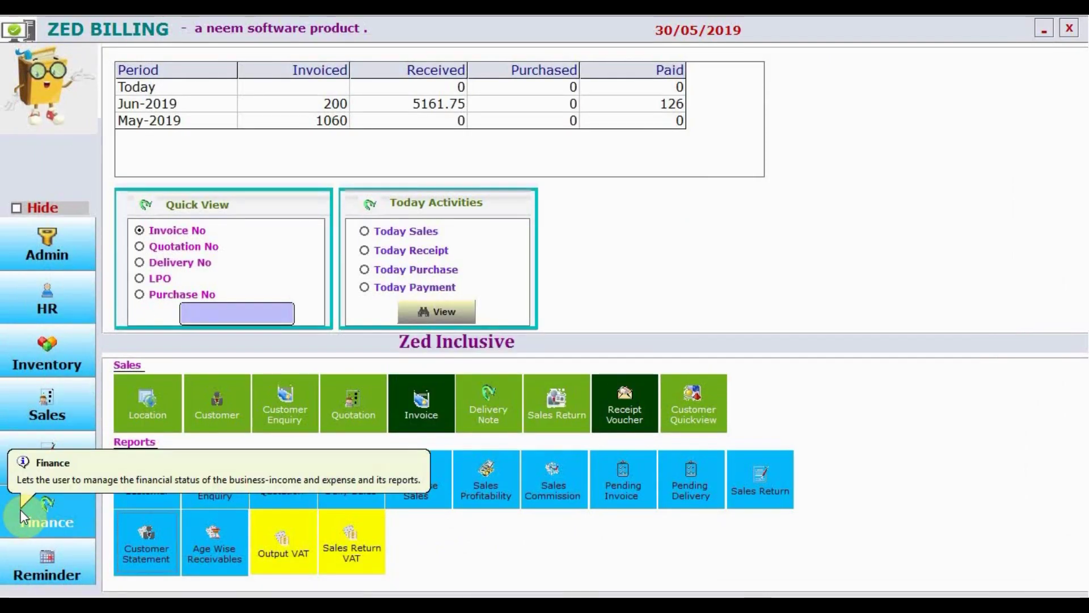
pyautogui.click(54, 502)
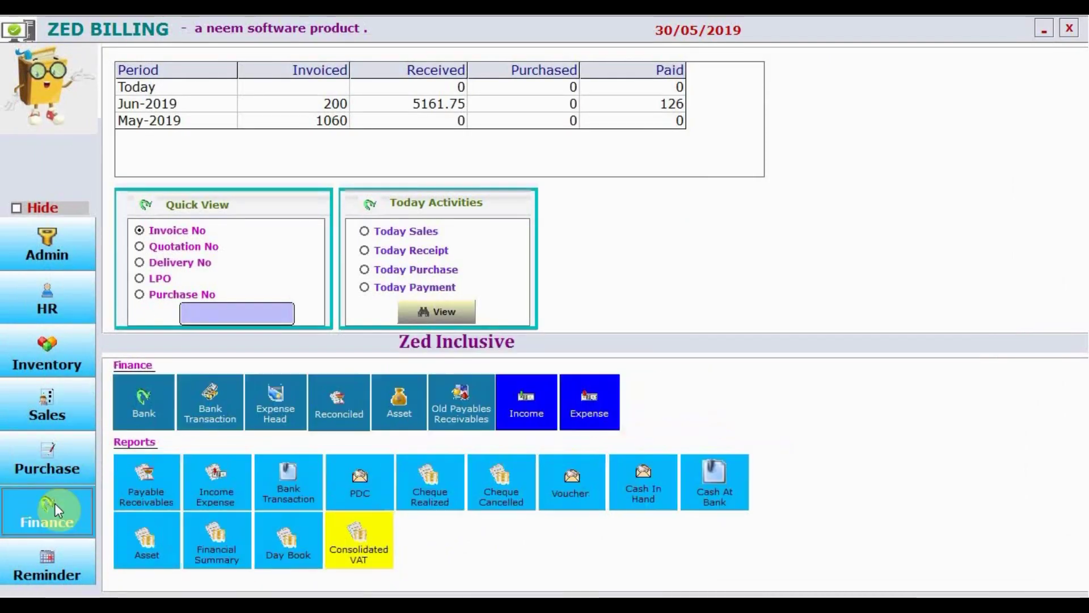
pyautogui.click(161, 406)
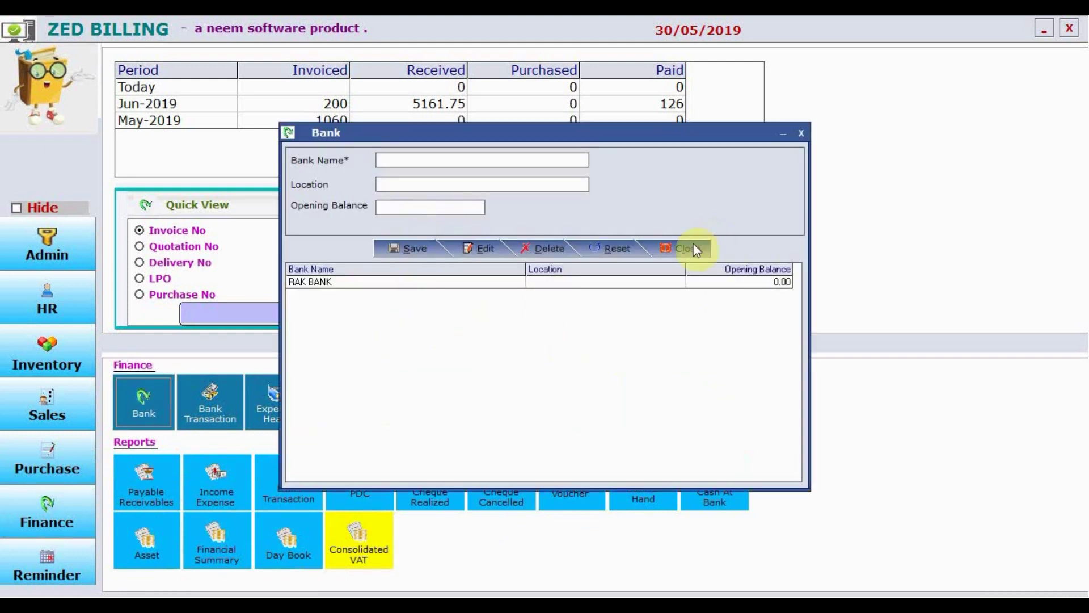
pyautogui.click(696, 250)
pyautogui.click(227, 393)
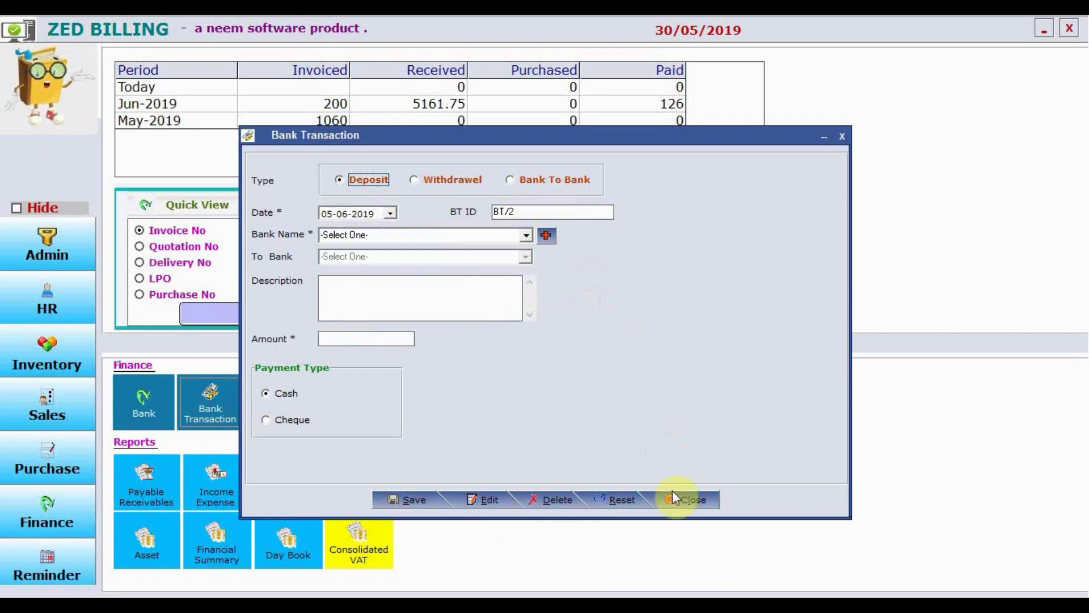
pyautogui.click(675, 498)
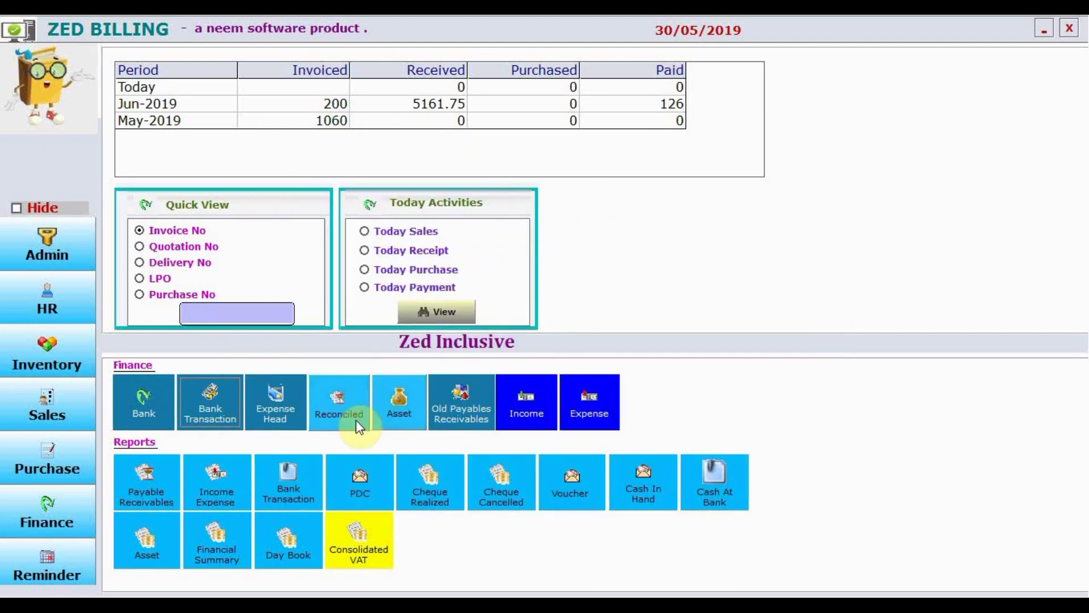
# View the Finance module's Expense Head list and Reconciled cheque form, closing each without changes
pyautogui.click(284, 405)
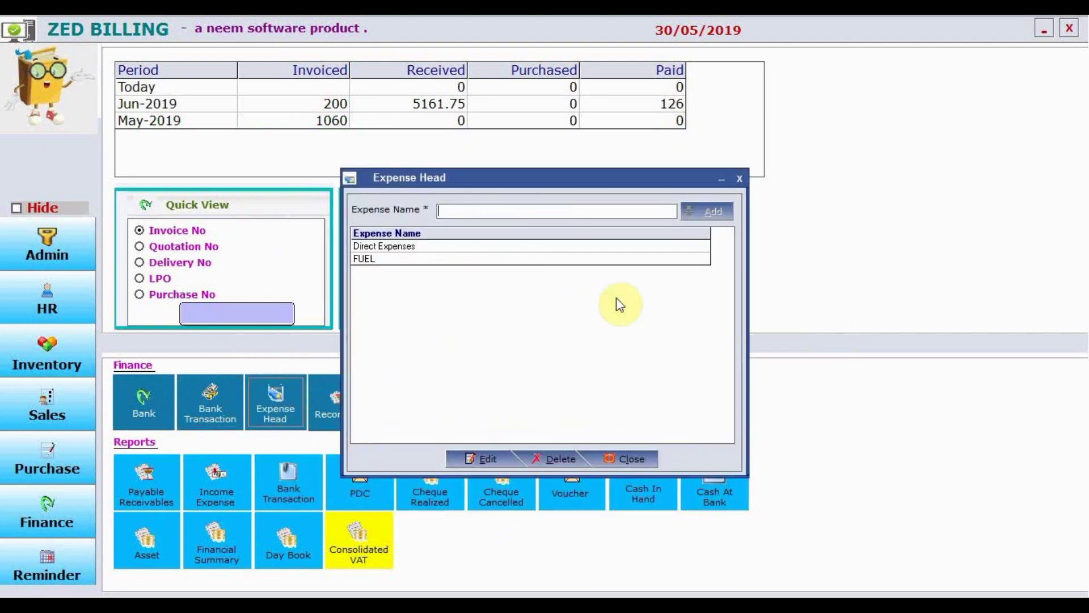
pyautogui.click(631, 459)
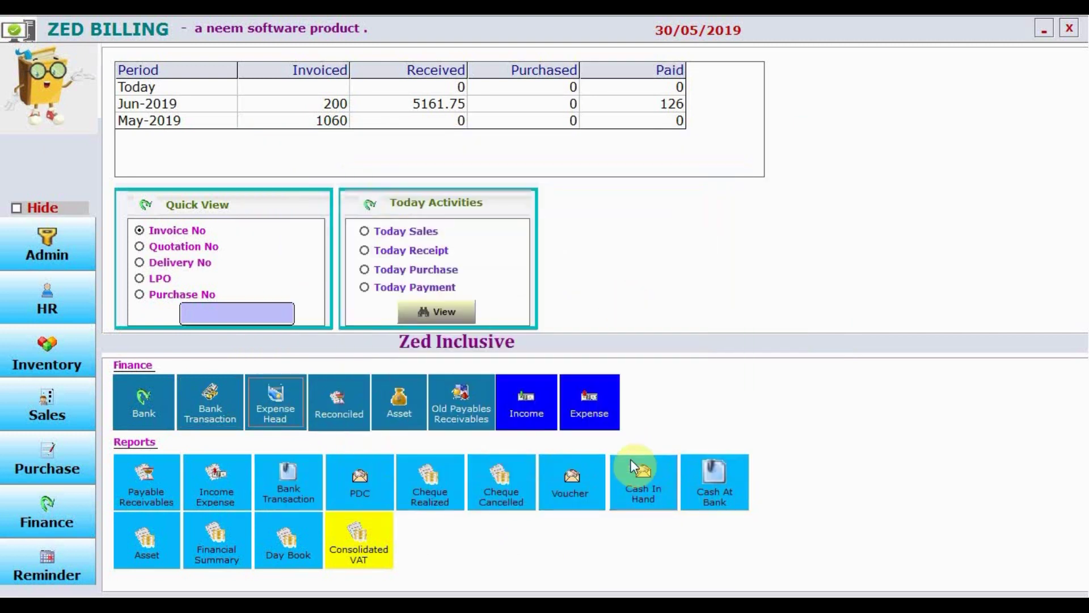
pyautogui.click(345, 404)
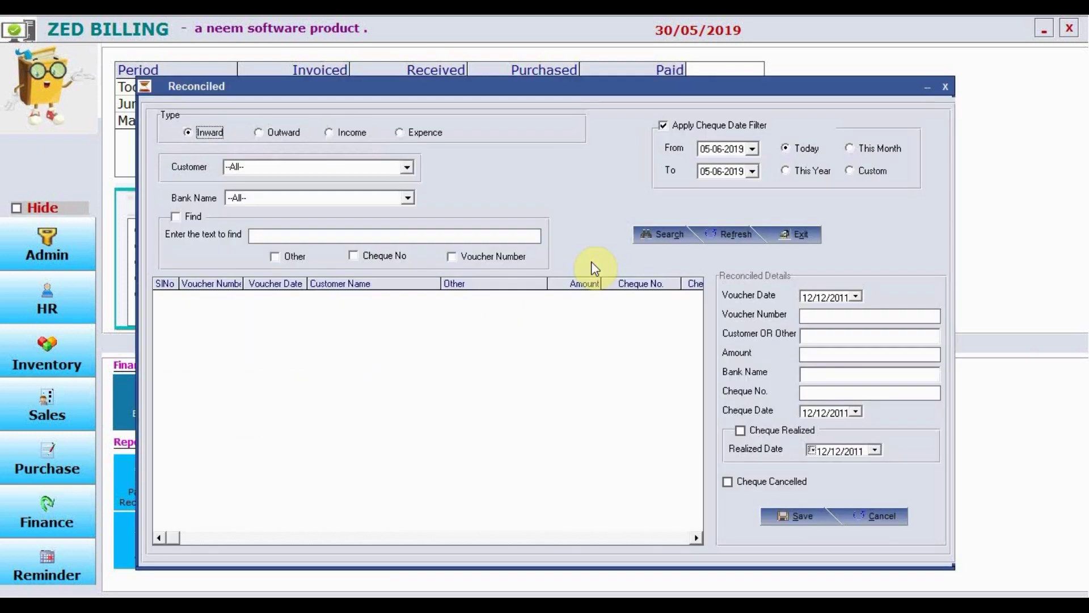
pyautogui.click(795, 239)
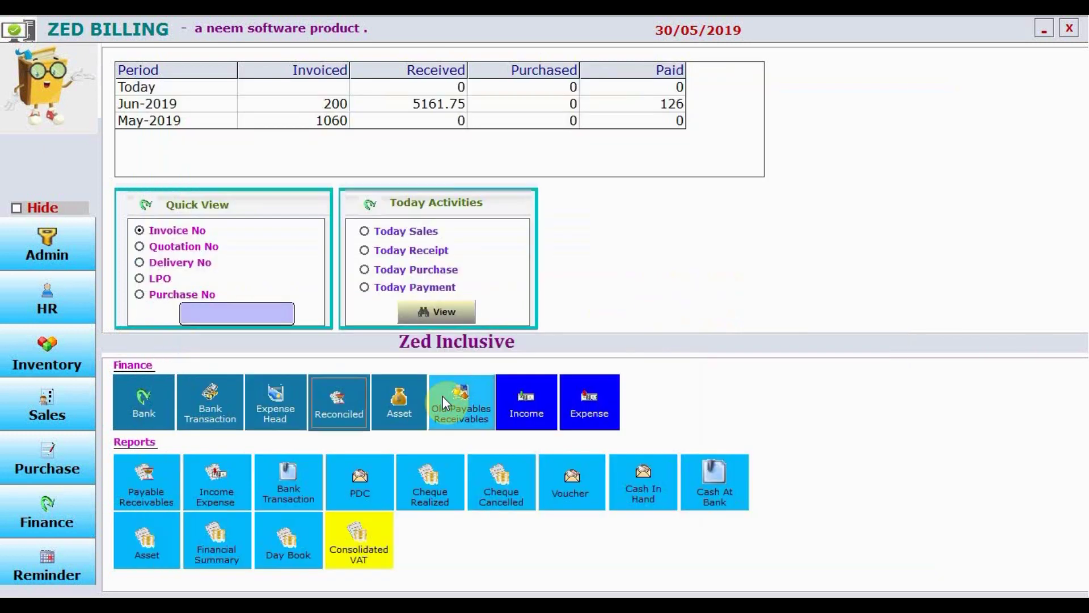
# Open the Finance Asset form, compare the Employee and Office assignment options, and close it without saving
pyautogui.click(389, 409)
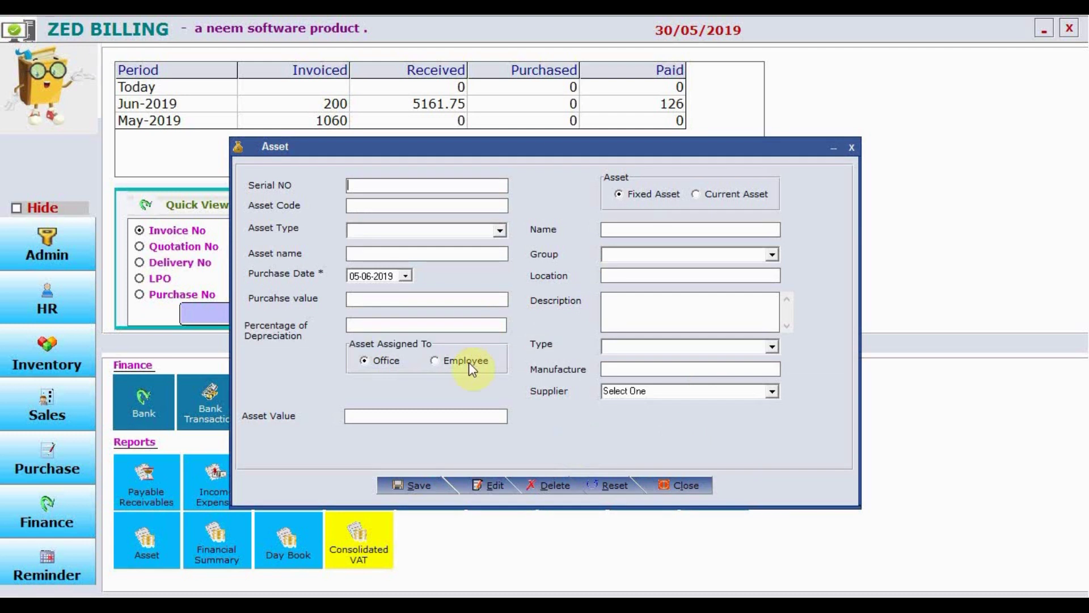
pyautogui.click(469, 362)
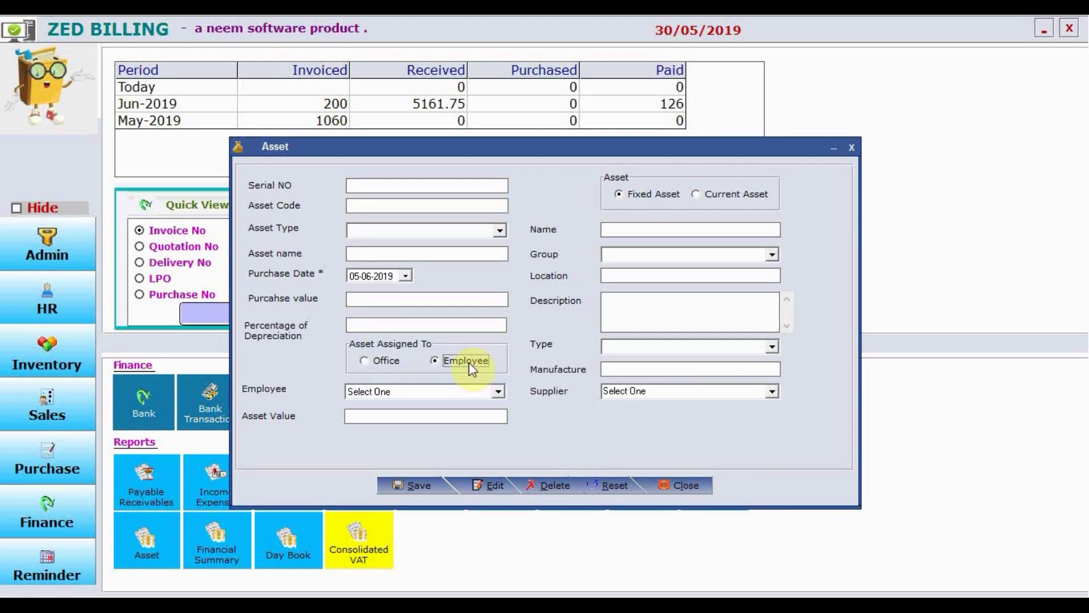
pyautogui.click(368, 361)
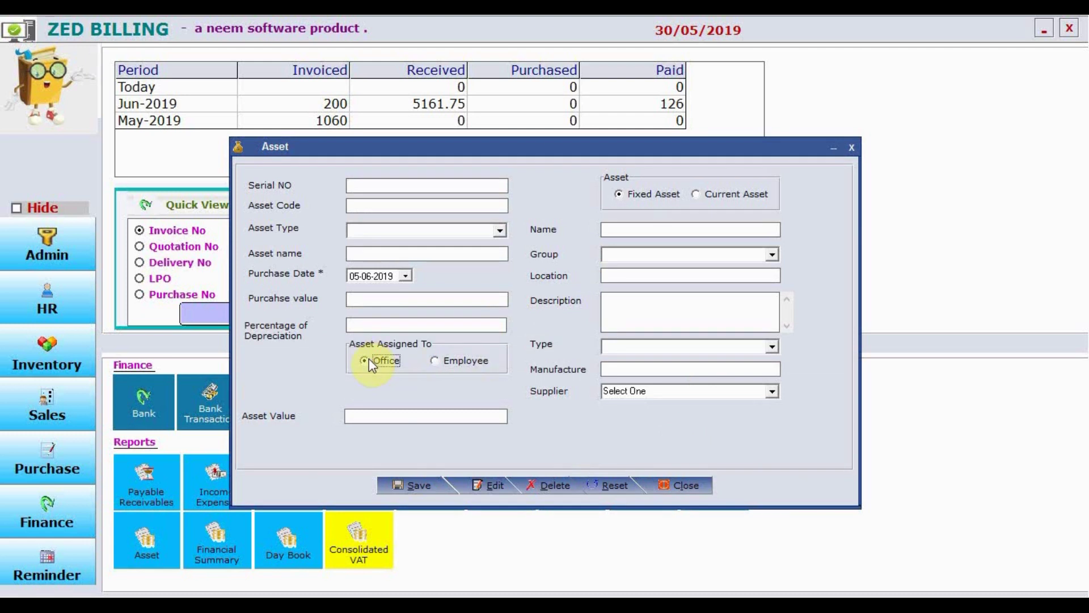
pyautogui.click(688, 488)
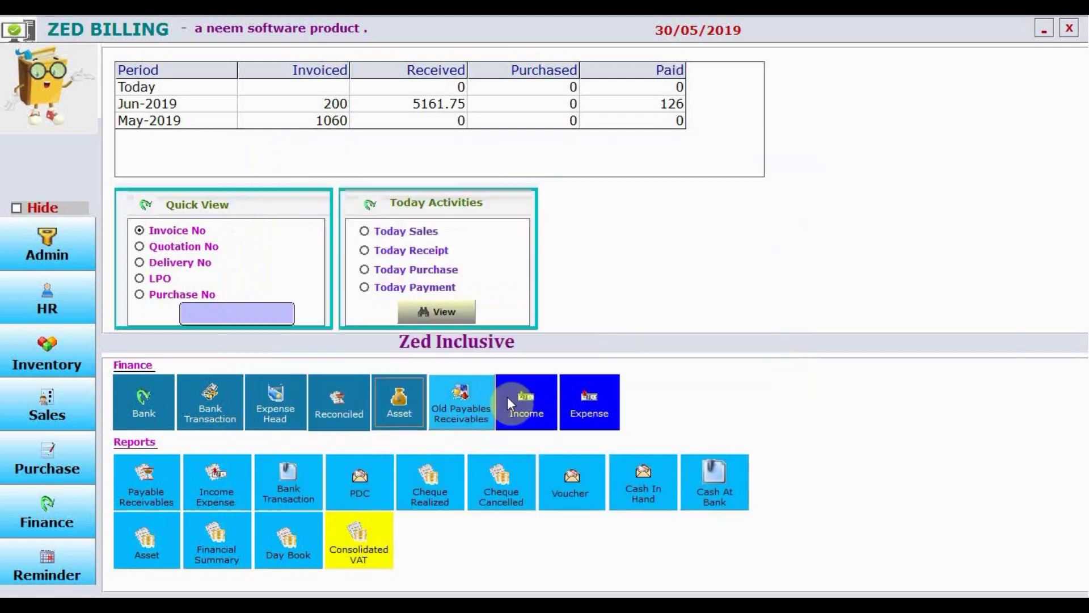
# View the blank Income and Expense entry forms in Finance, closing each without saving
pyautogui.click(526, 400)
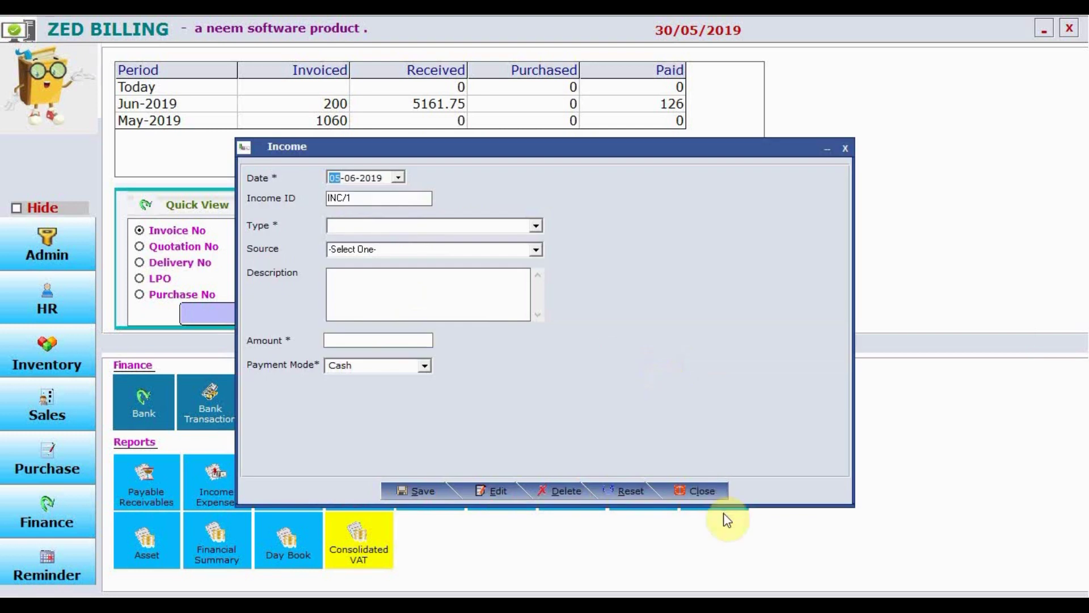
pyautogui.click(711, 498)
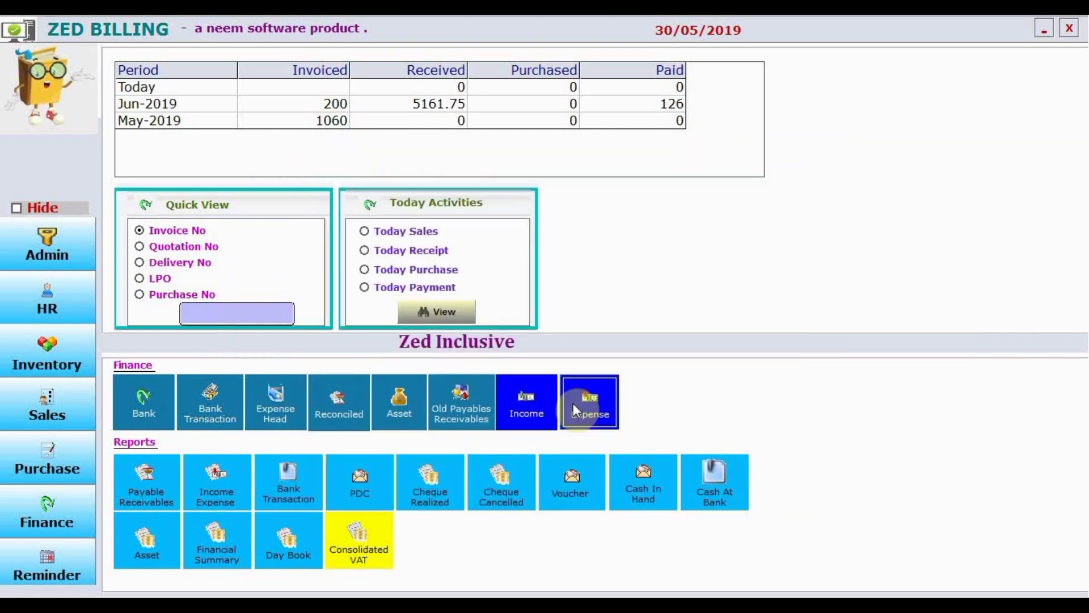
pyautogui.click(573, 403)
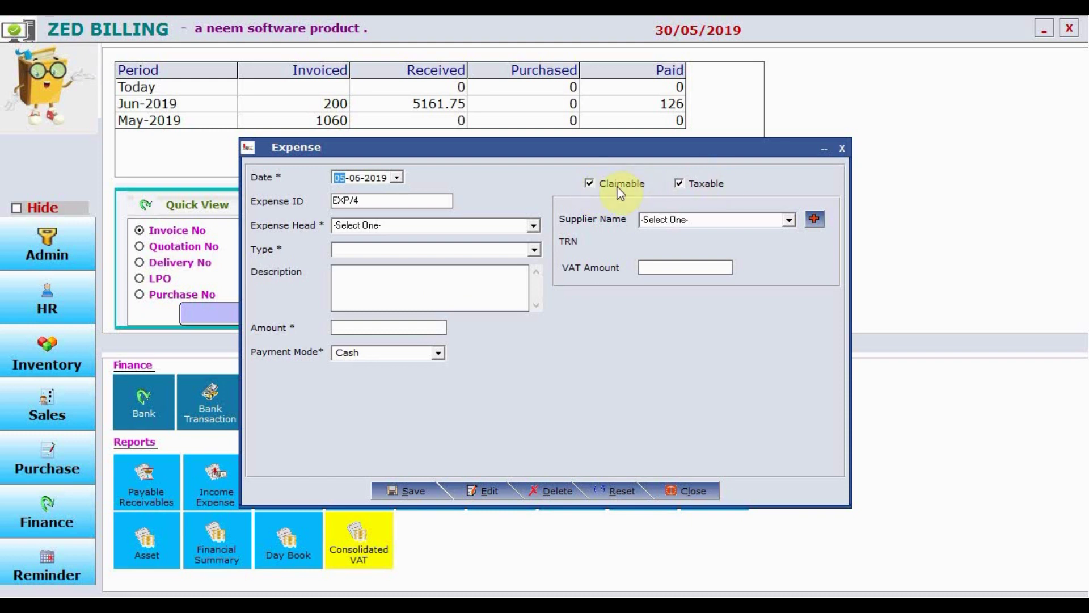
pyautogui.click(694, 493)
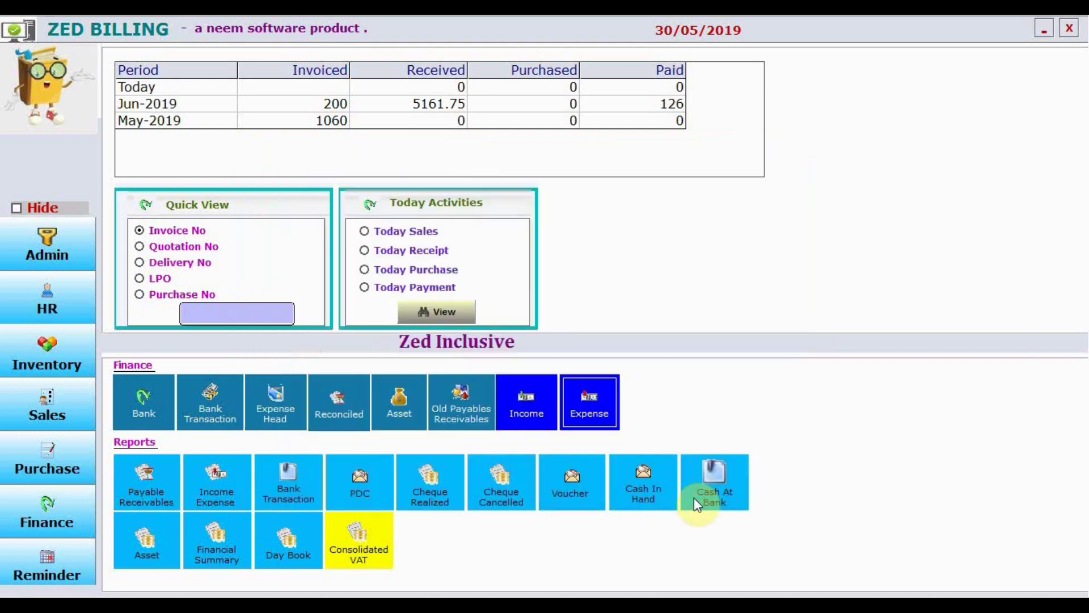
# View the Input VAT report from Purchase for all invoices and suppliers without a date filter, then close the report and its dialog
pyautogui.click(41, 465)
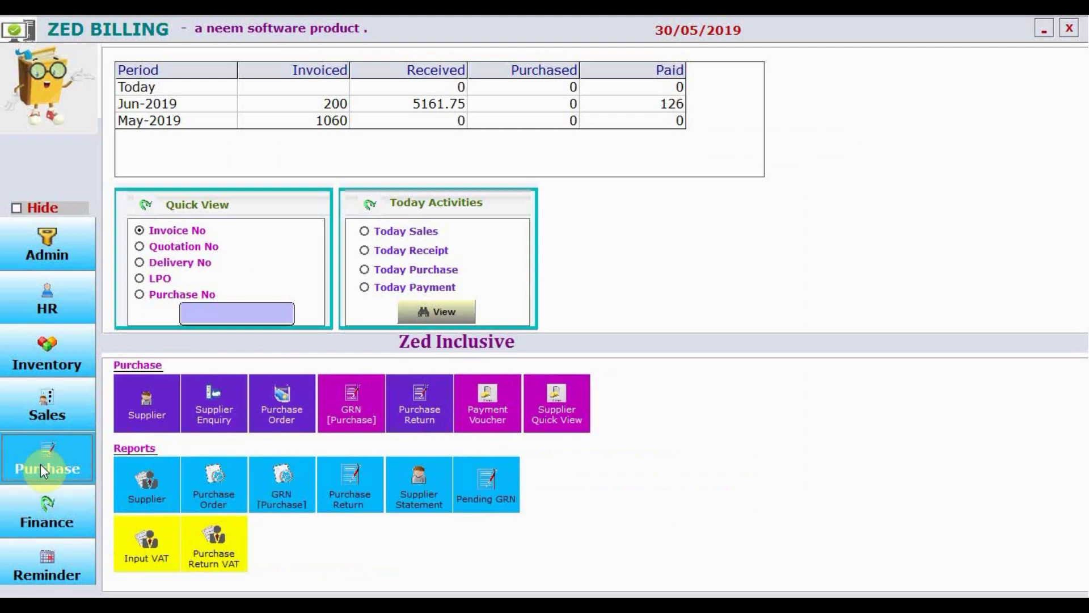
pyautogui.click(149, 536)
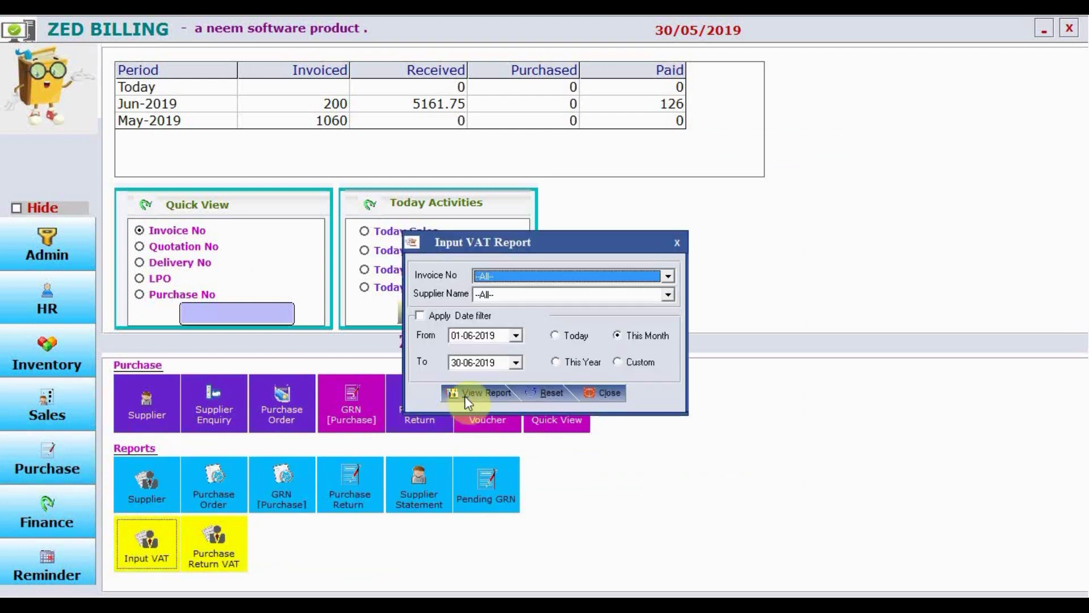
pyautogui.click(470, 396)
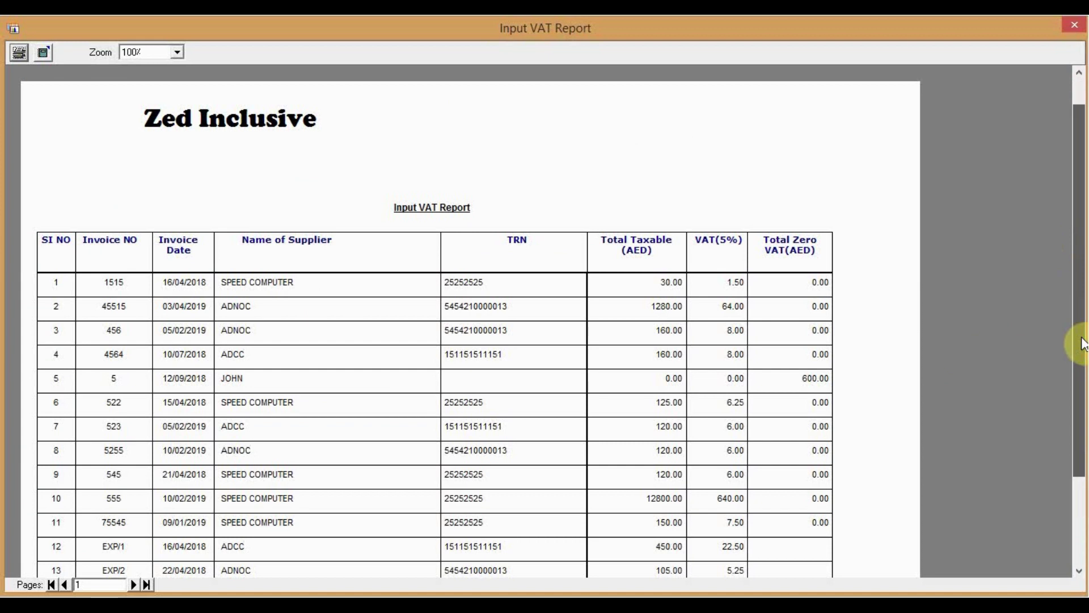
pyautogui.scroll(-5, 1081, 349)
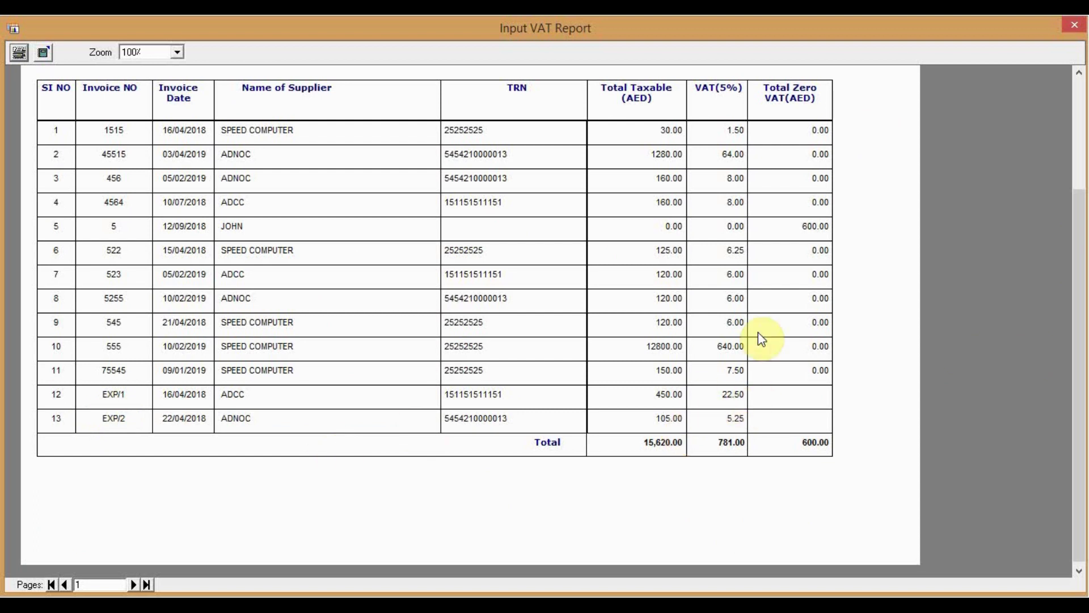
pyautogui.click(1074, 25)
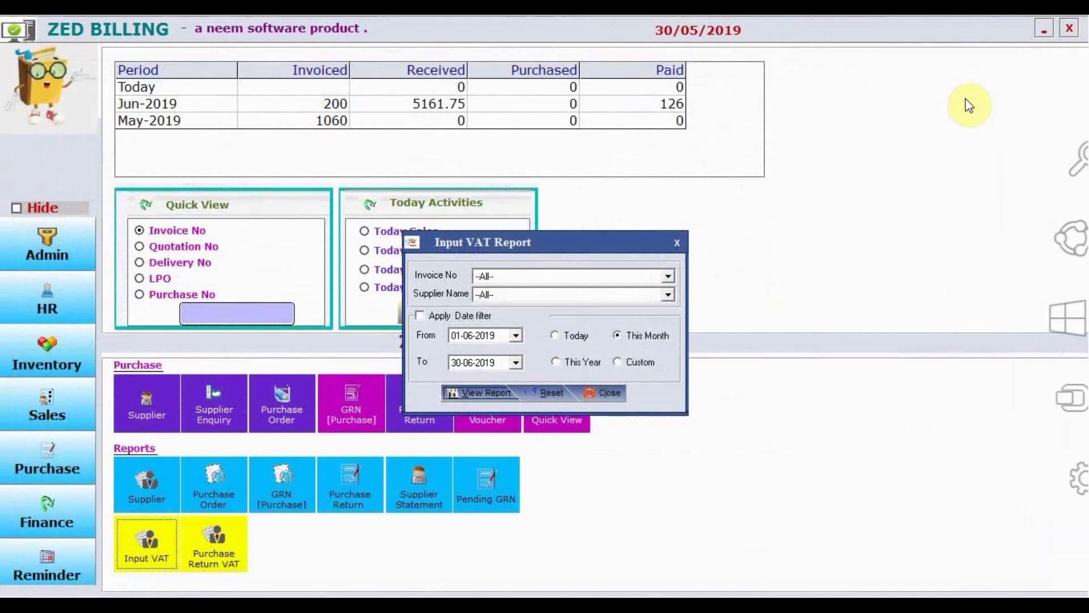
pyautogui.click(601, 392)
# View the Consolidated VAT report from Finance for This Year, check it down to the net VAT, and close the report and dialog
pyautogui.click(43, 518)
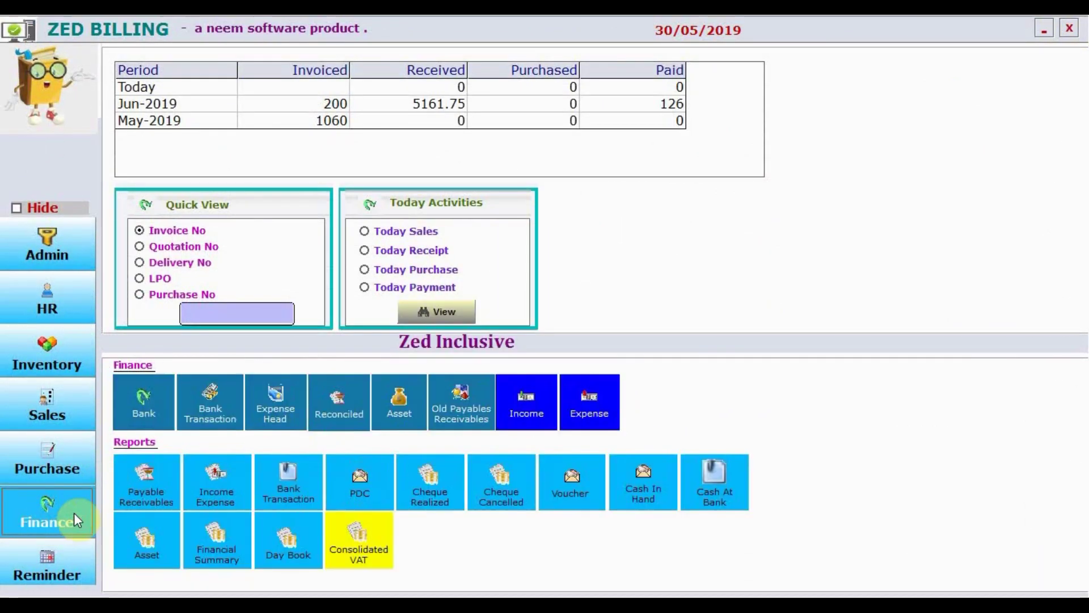
pyautogui.click(348, 540)
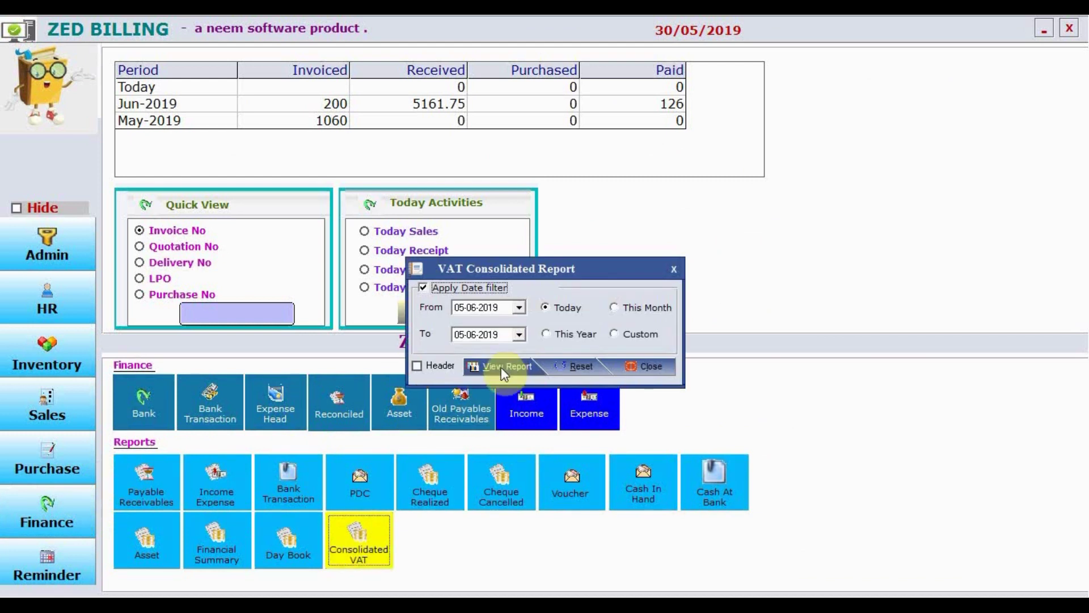
pyautogui.click(566, 334)
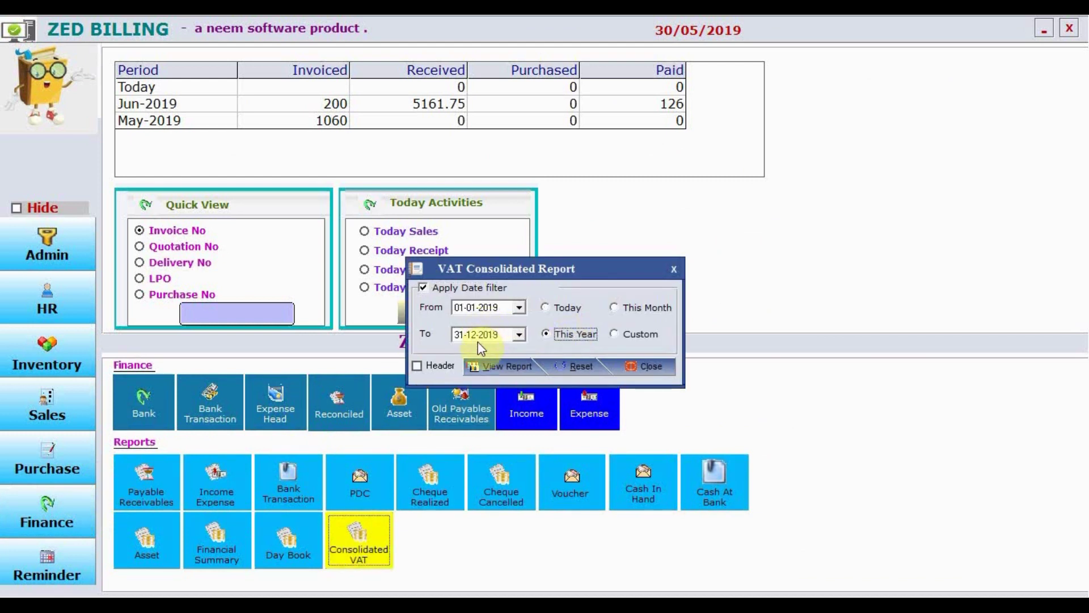
pyautogui.click(482, 365)
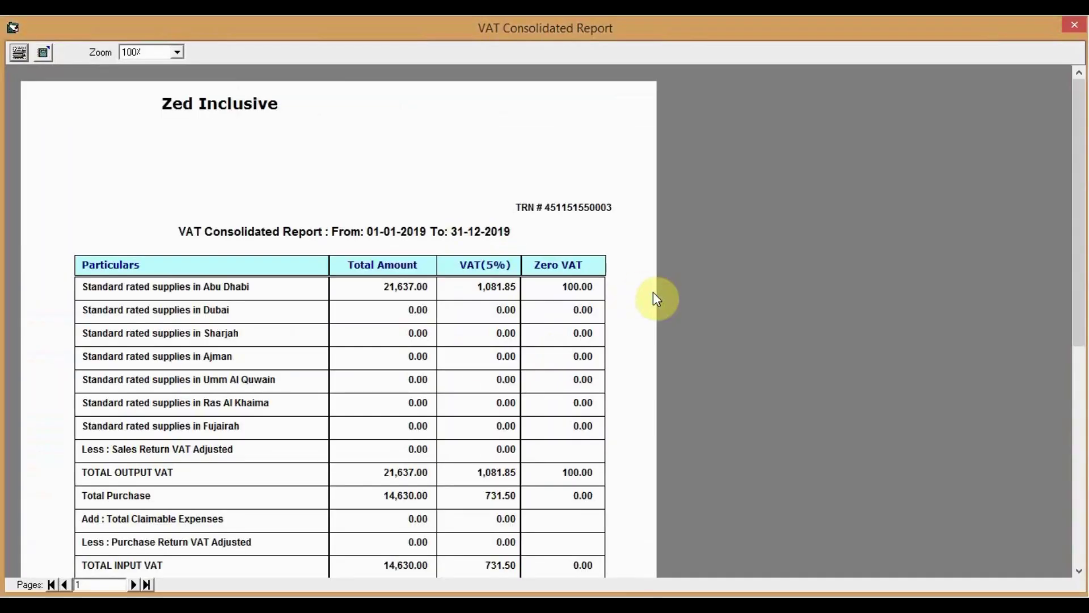
pyautogui.moveTo(1082, 174); pyautogui.dragTo(1082, 284)
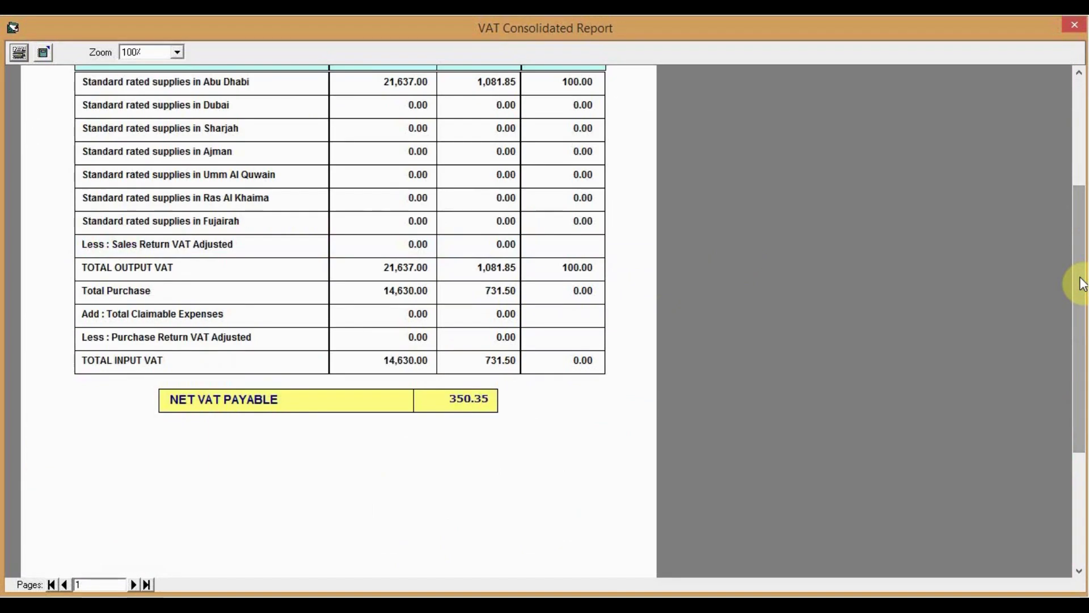
pyautogui.click(1075, 25)
pyautogui.click(630, 367)
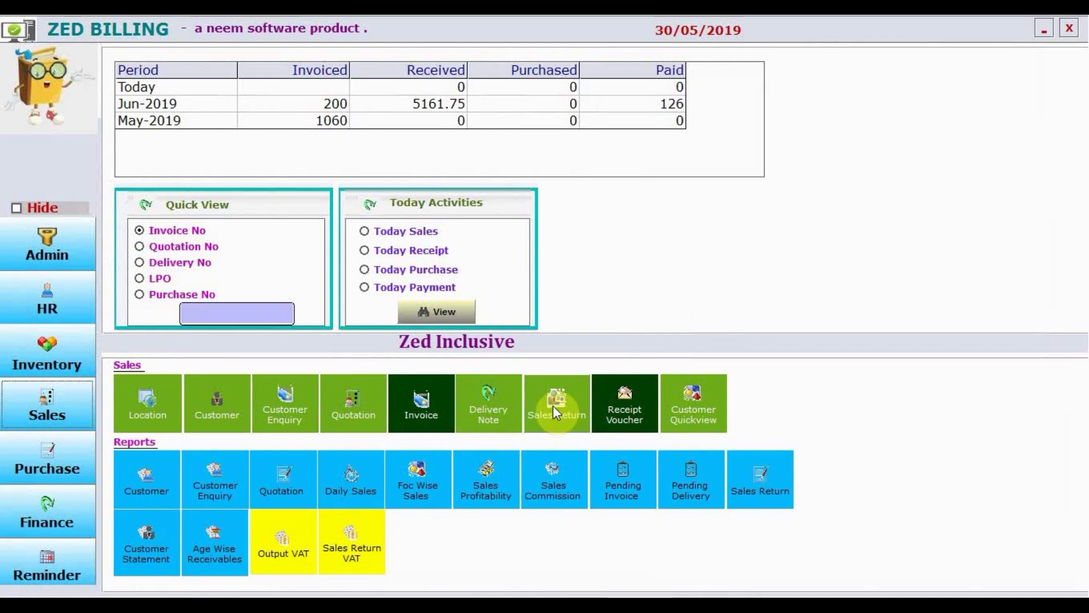
# View the blank Sales Return form in Sales and the Purchase Return form in Purchase, closing each without saving
pyautogui.click(554, 408)
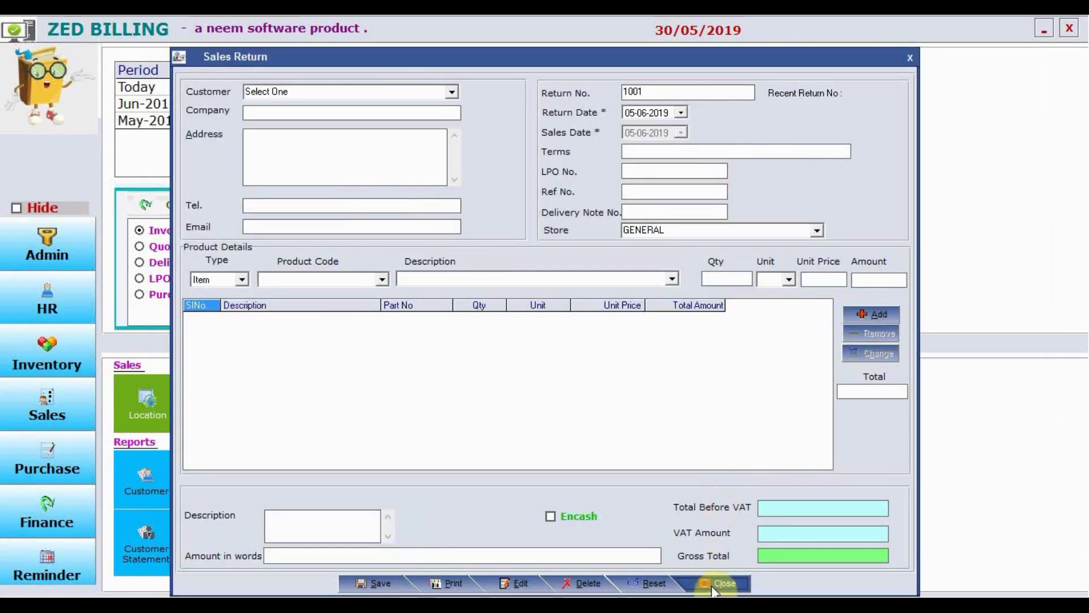
pyautogui.click(713, 586)
pyautogui.click(61, 477)
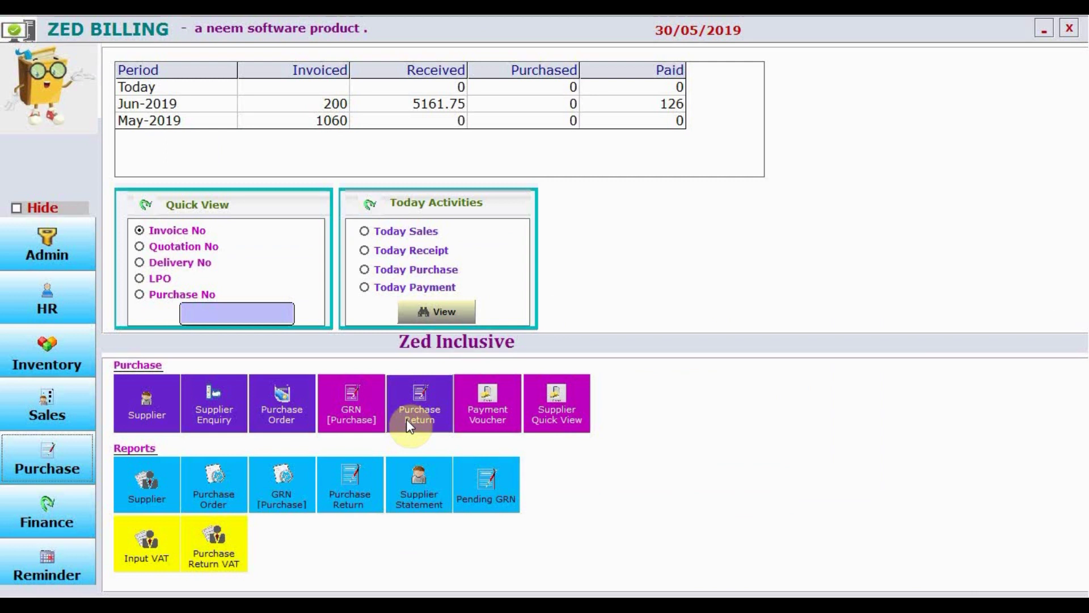
pyautogui.click(421, 417)
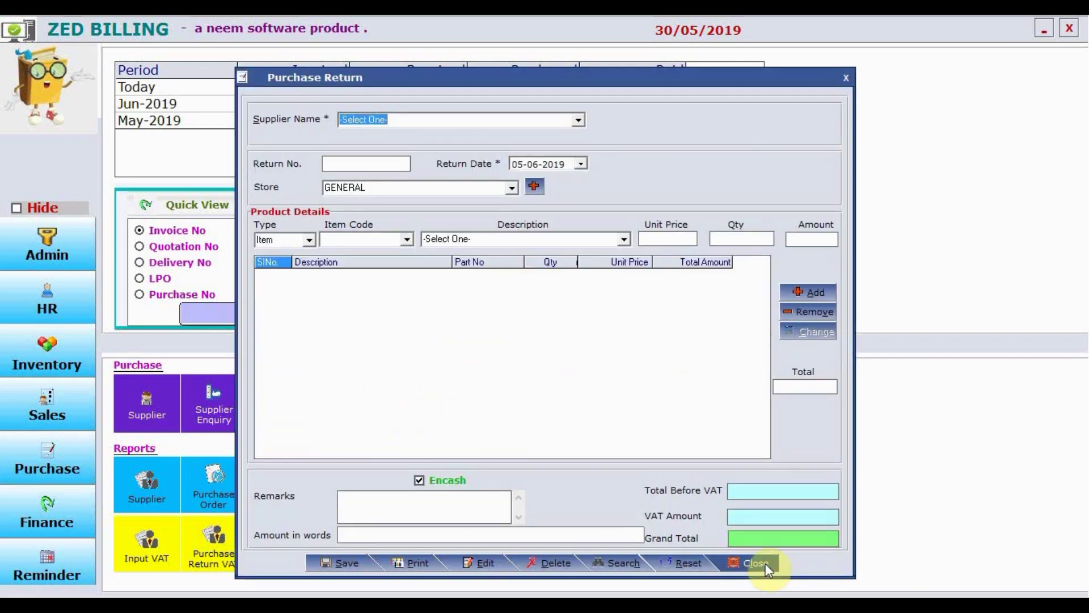
pyautogui.click(762, 568)
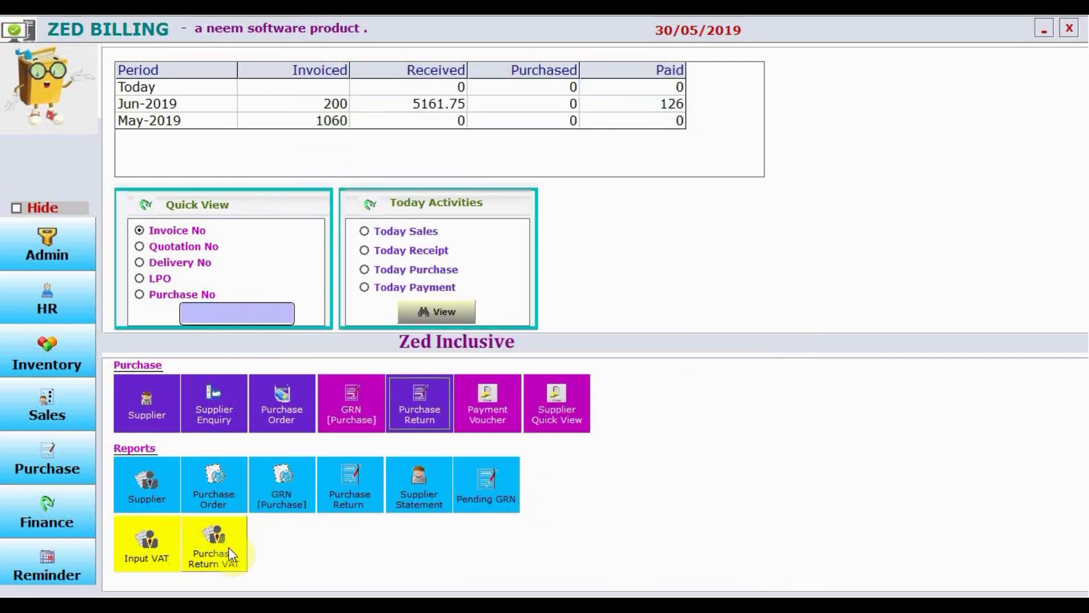
# Open the Task Scheduler in the Reminder module, review its scheduled tasks, and close it
pyautogui.click(52, 560)
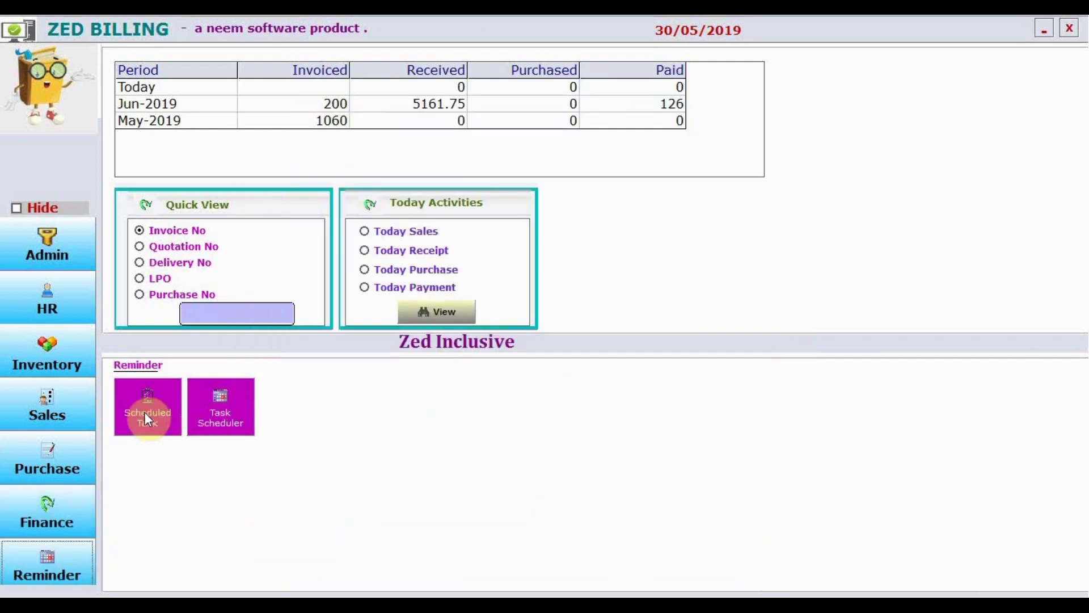
pyautogui.click(207, 413)
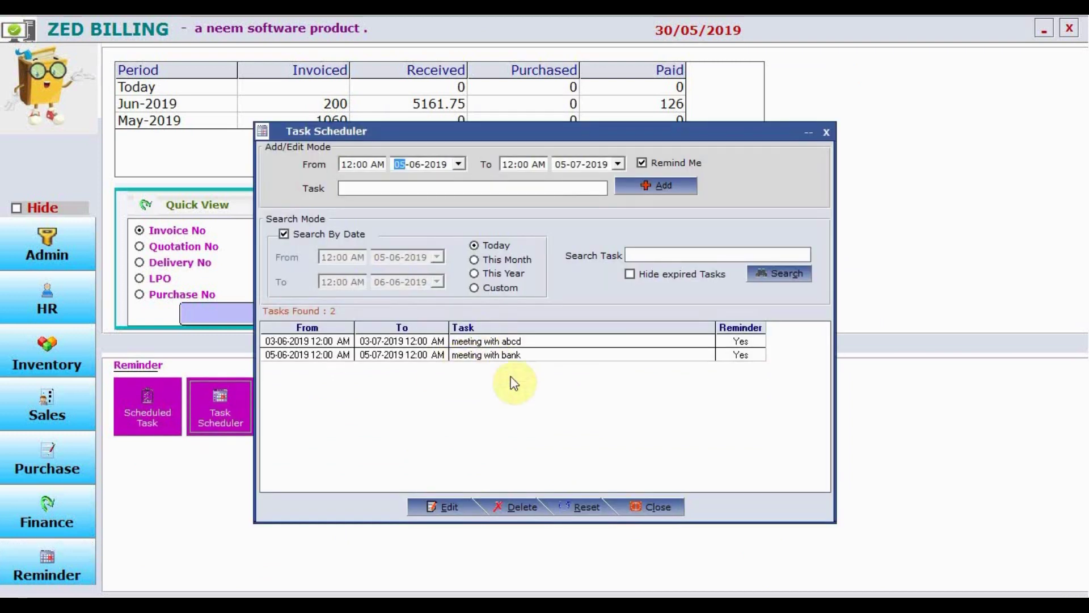
pyautogui.click(648, 515)
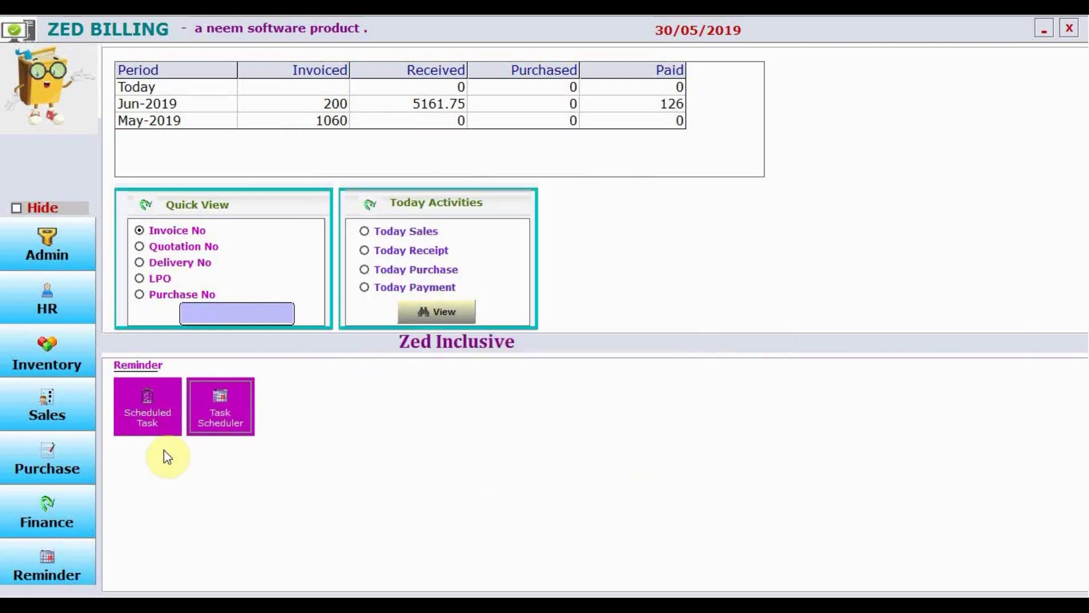
# View the Scheduled Tasks list in the Reminder module and close it
pyautogui.click(143, 407)
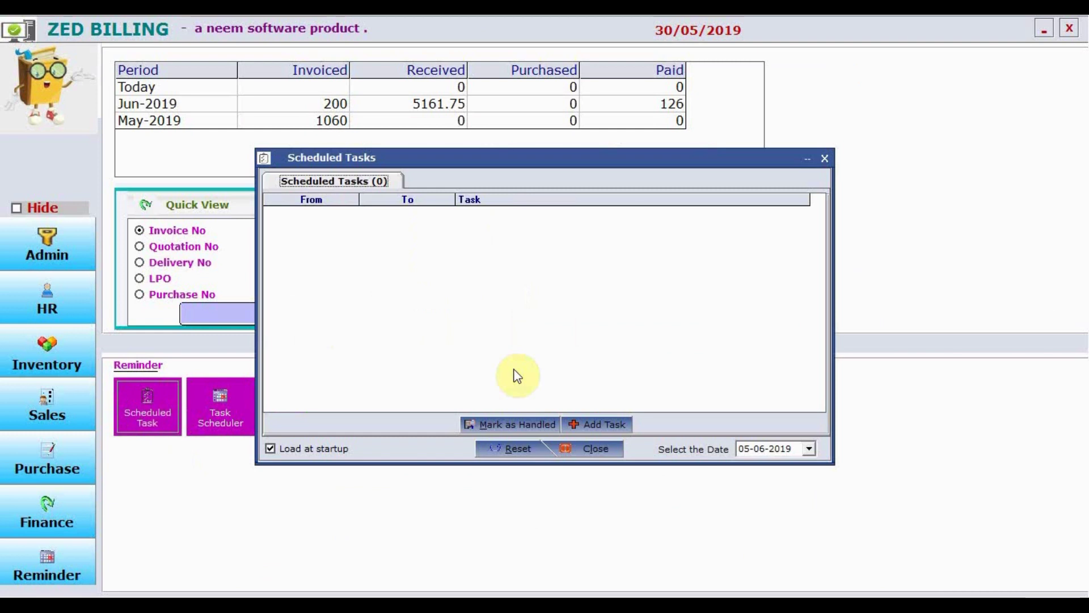
pyautogui.click(596, 449)
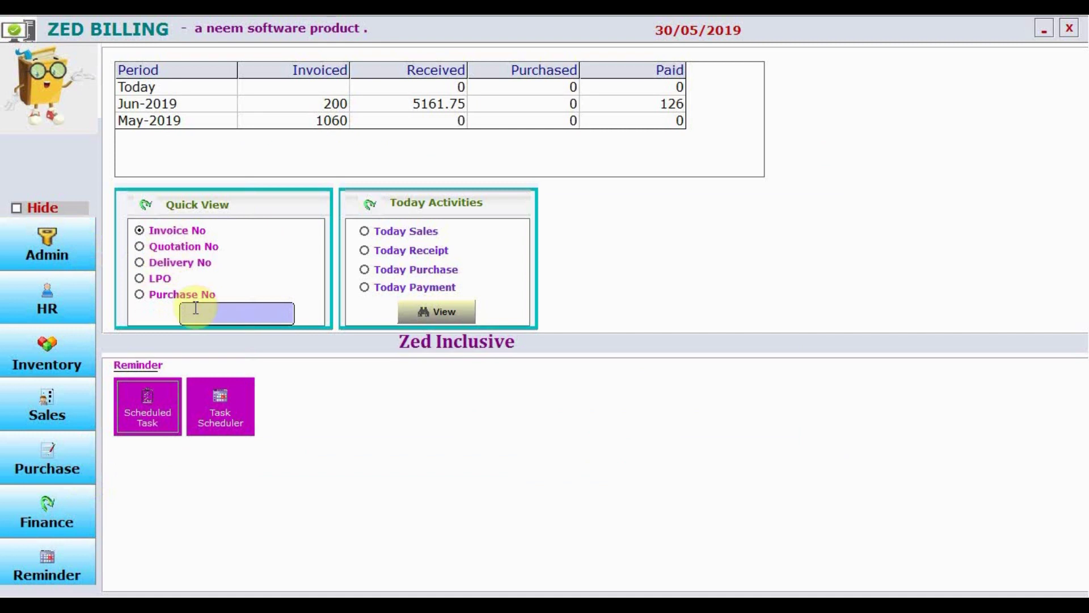
# Look up invoice 1 through Quick View, change the unit price of the Pipes with 4 MM dia line to 1025, and close without saving
pyautogui.write('1')
pyautogui.press('Return')
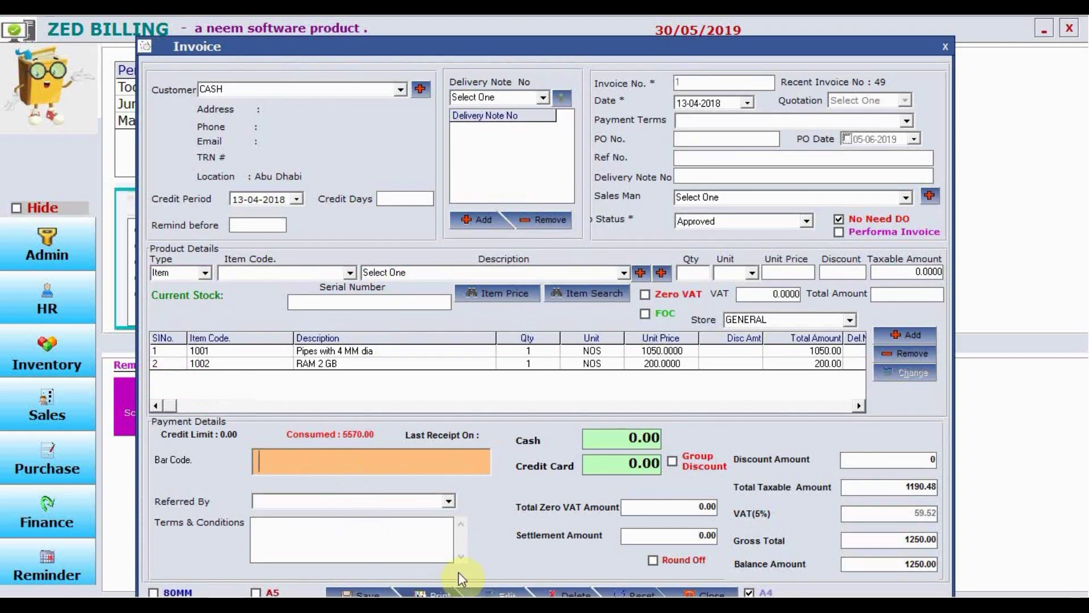
pyautogui.click(646, 352)
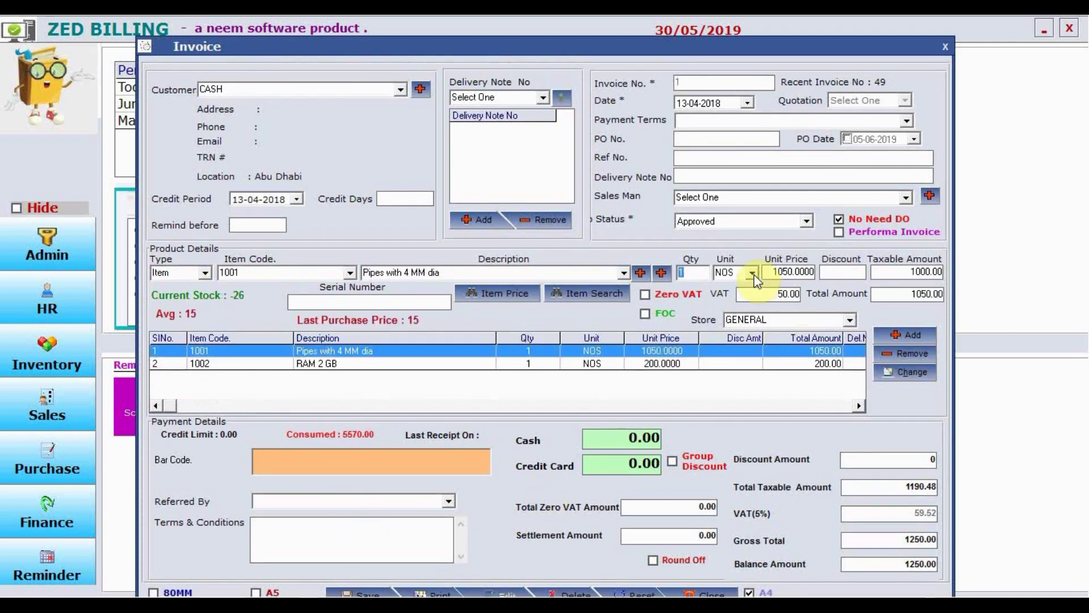
pyautogui.click(797, 272)
pyautogui.write('1025')
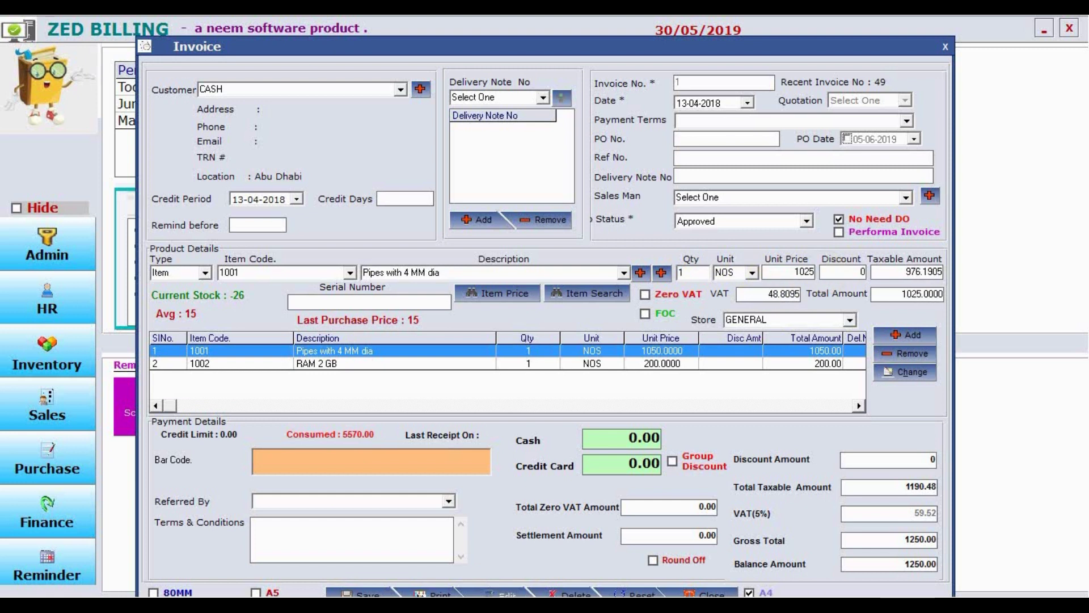
pyautogui.click(883, 366)
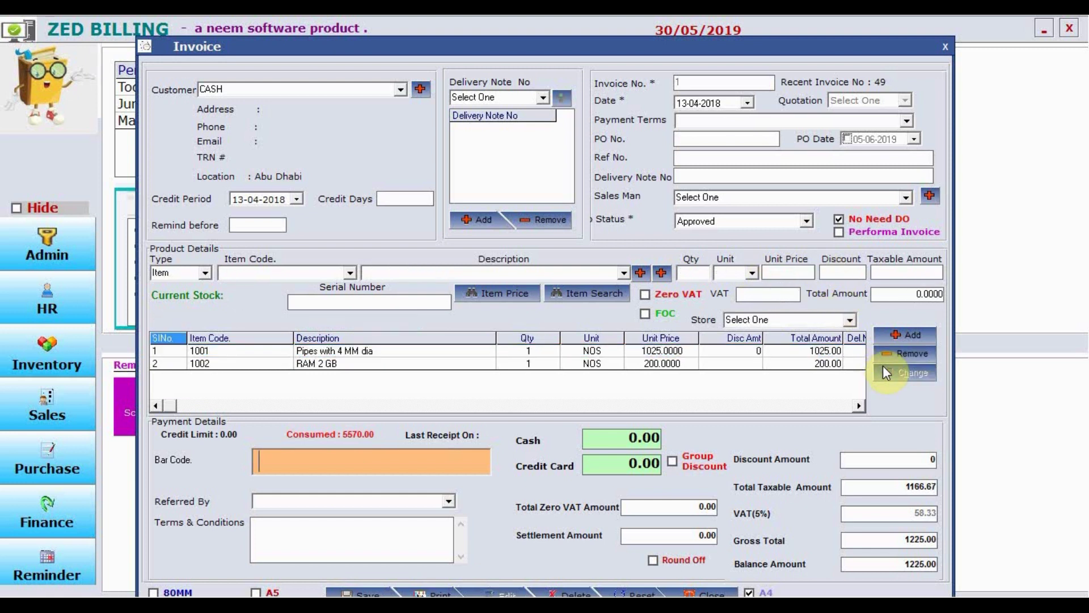
pyautogui.click(945, 48)
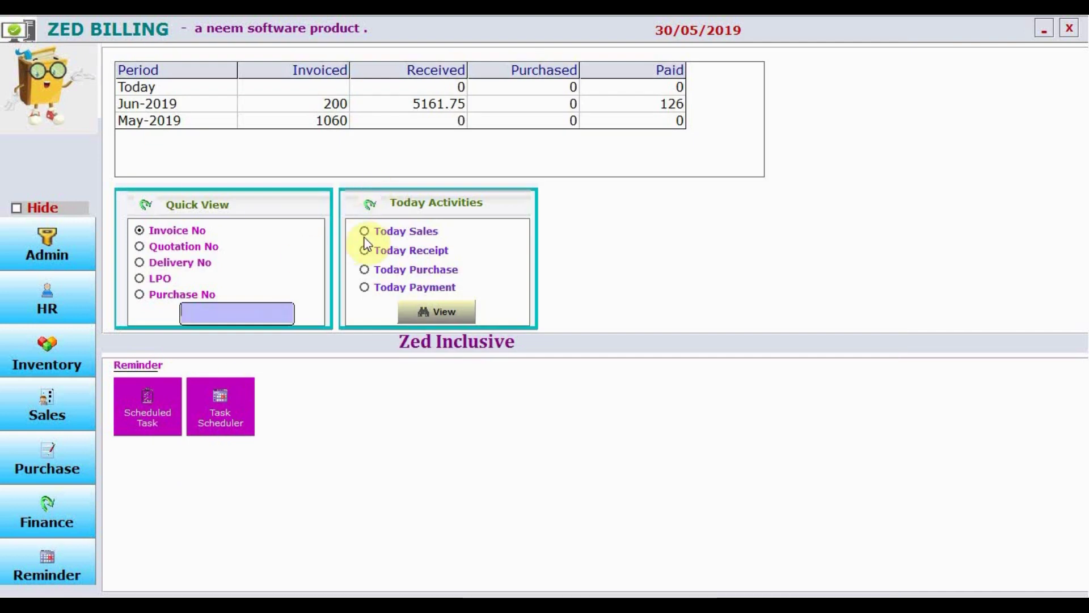